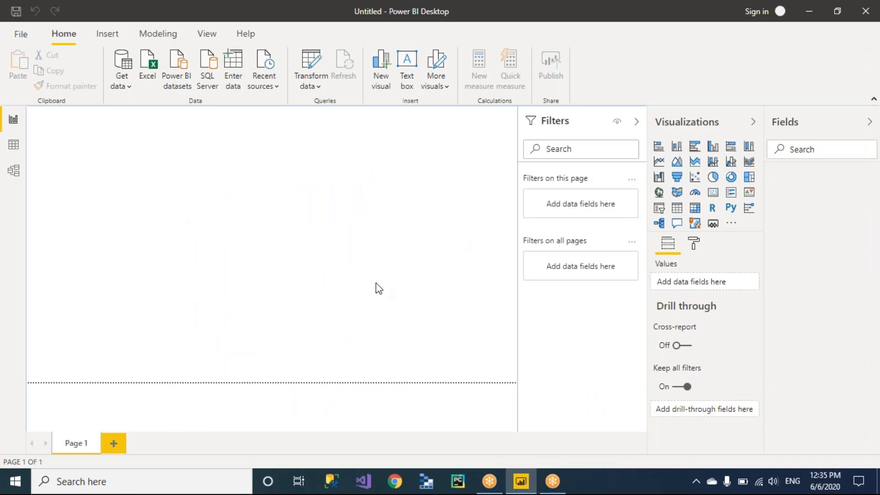
Open a blank Notepad document
{"action": "key", "text": "super+r"}
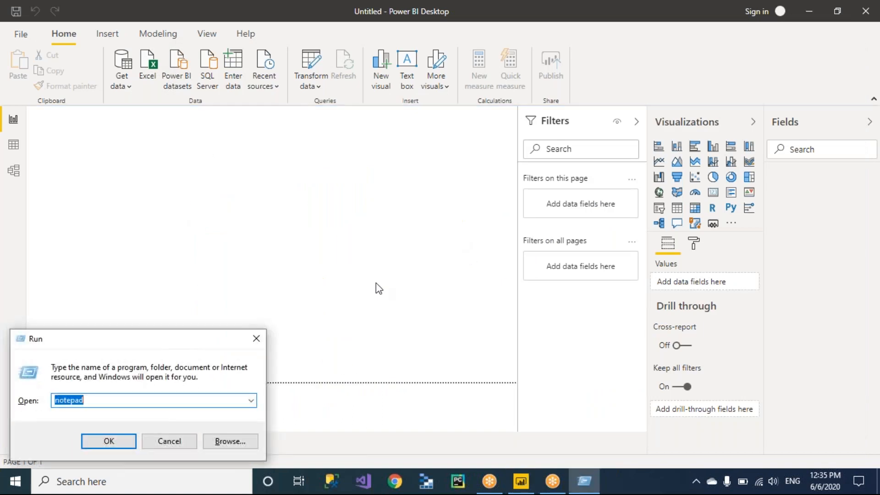
{"action": "key", "text": "Return"}
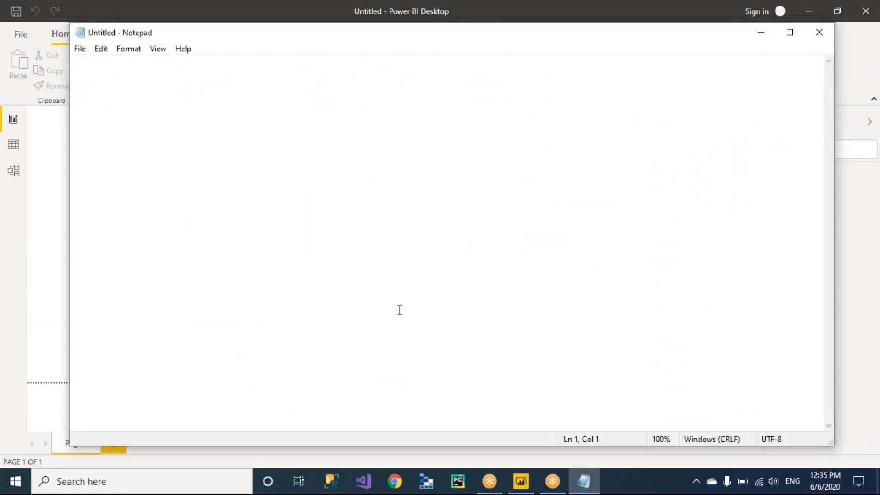
Switch to File Explorer and open the en_GB-EU folder inside Documents, My Tableau Repository, Datasources, 2019.4
{"action": "key", "text": "super+e"}
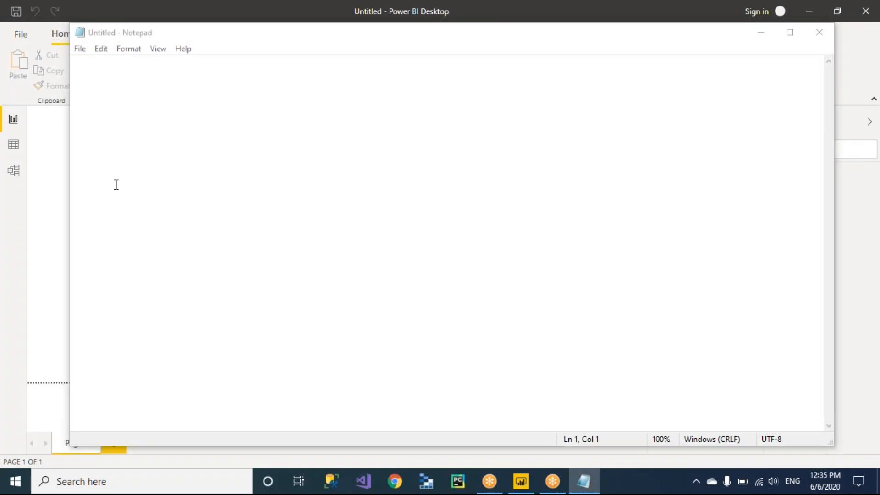
{"action": "left_click", "coordinate": [231, 271]}
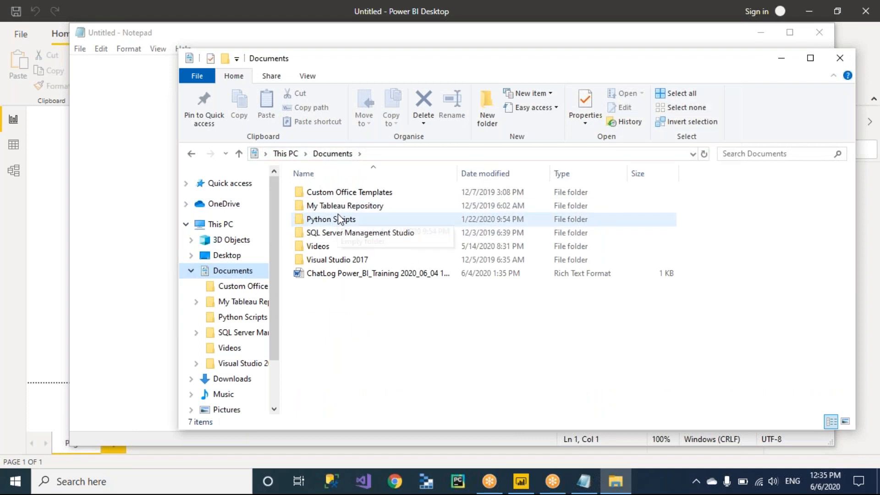
{"action": "left_click", "coordinate": [357, 209]}
{"action": "double_click", "coordinate": [358, 208]}
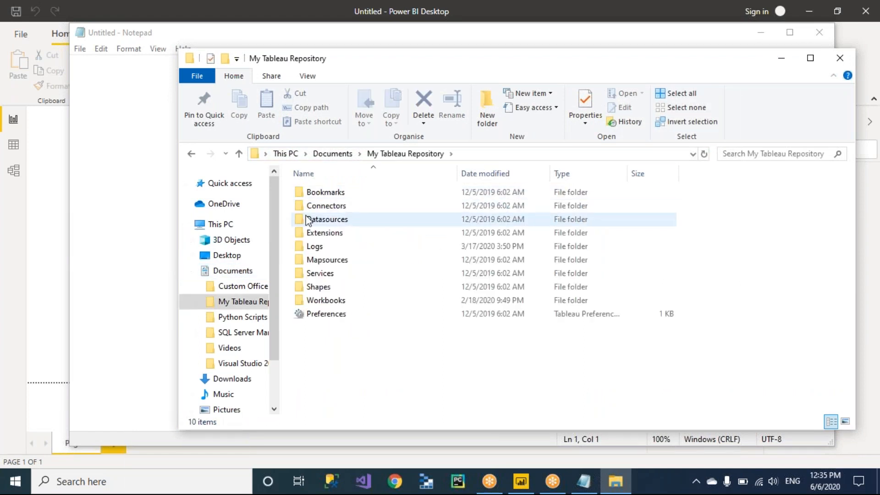
{"action": "left_click", "coordinate": [321, 224]}
{"action": "double_click", "coordinate": [321, 224]}
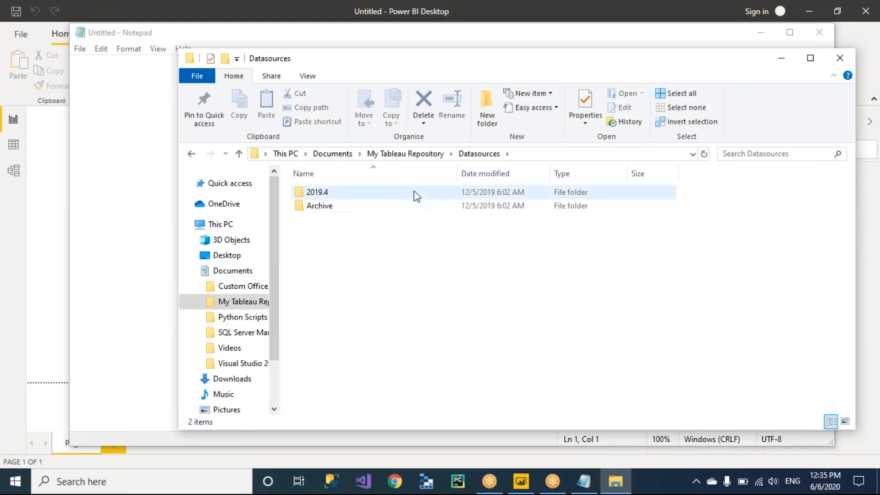
{"action": "double_click", "coordinate": [329, 193]}
{"action": "left_click", "coordinate": [348, 196]}
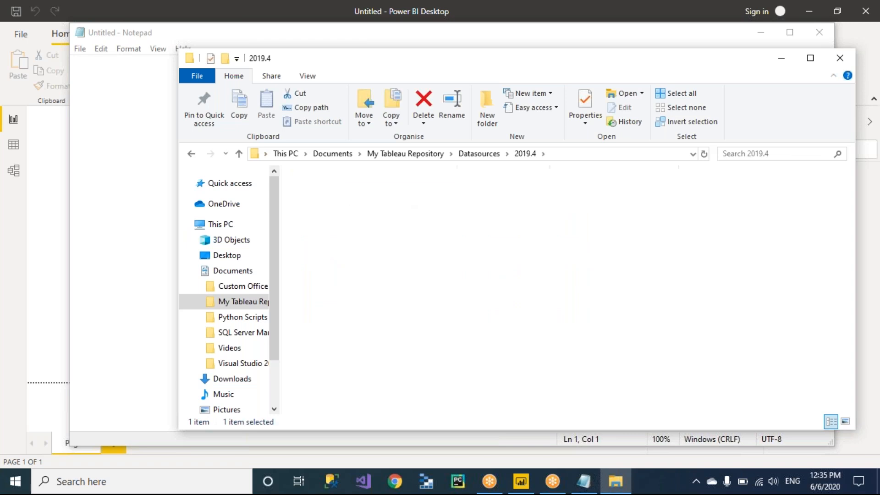
{"action": "double_click", "coordinate": [348, 196]}
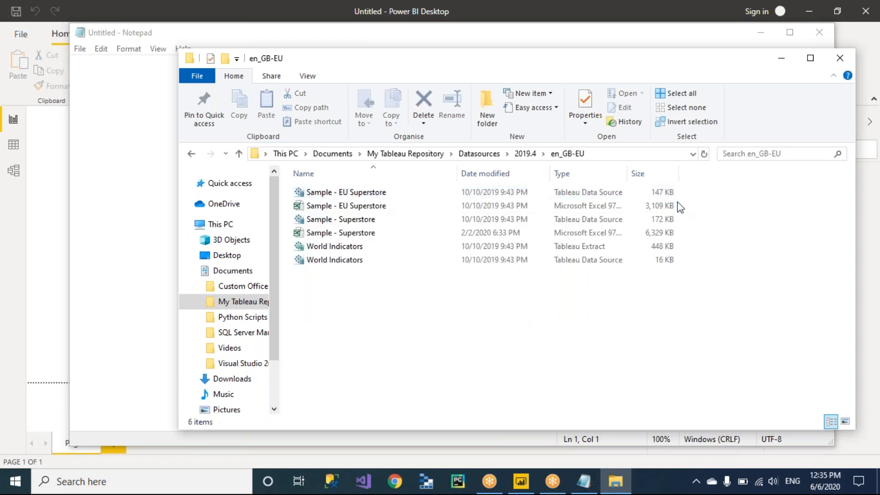
Switch to Power BI Desktop and connect to the Excel workbook Sample - EU Superstore as a data source
{"action": "left_click", "coordinate": [53, 234]}
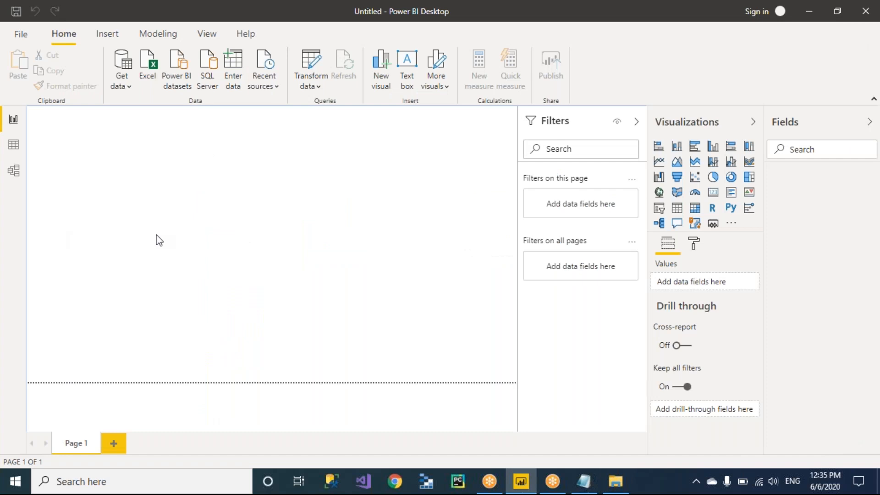
{"action": "left_click", "coordinate": [128, 89]}
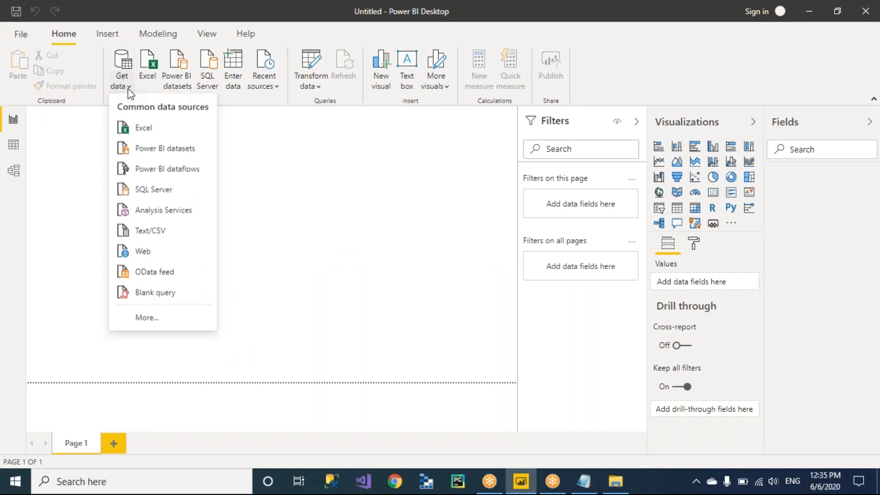
{"action": "left_click", "coordinate": [143, 128]}
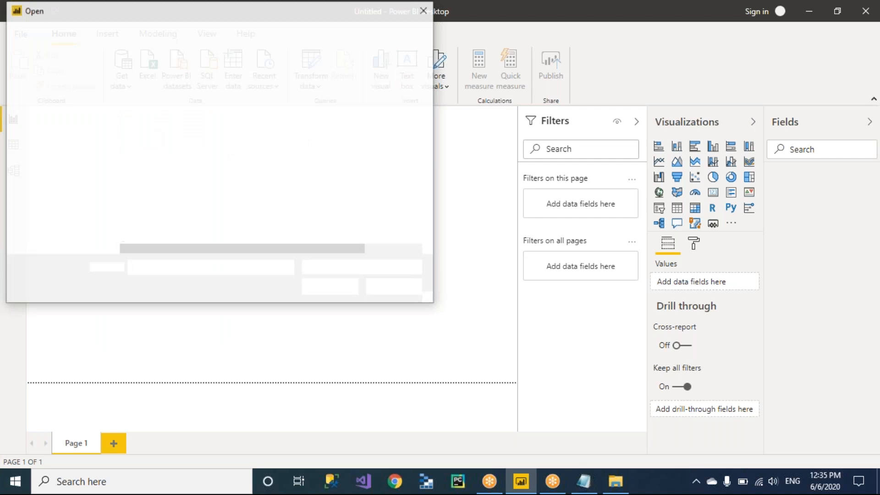
{"action": "left_click_drag", "start_coordinate": [184, 18], "coordinate": [357, 87]}
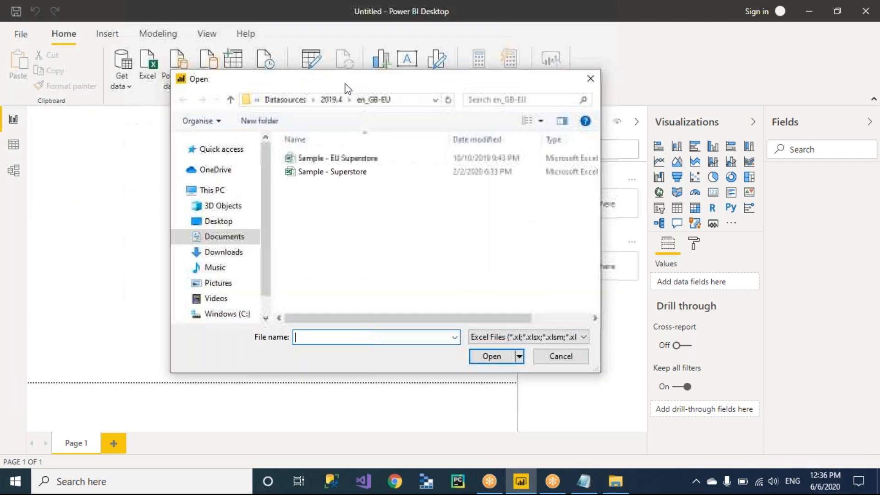
{"action": "left_click", "coordinate": [331, 160]}
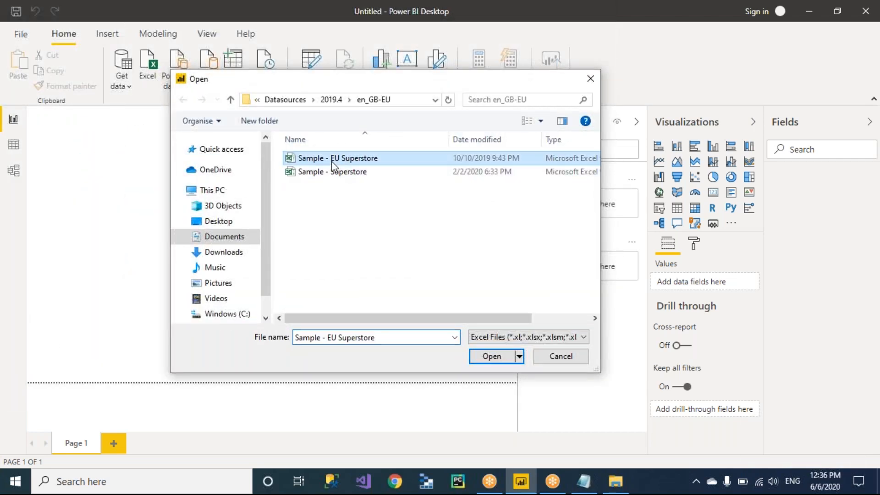
{"action": "left_click", "coordinate": [490, 358]}
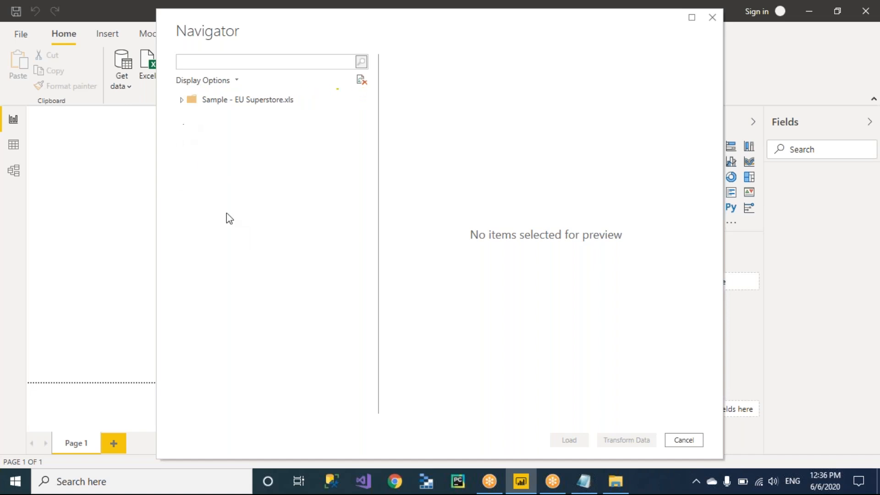
Load the Orders table from Sample - EU Superstore.xls into the report
{"action": "left_click", "coordinate": [182, 101]}
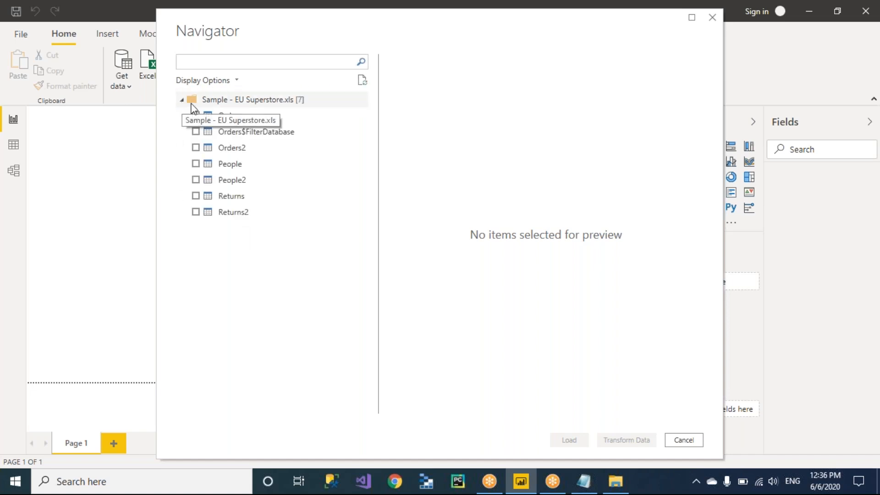
{"action": "left_click", "coordinate": [196, 115]}
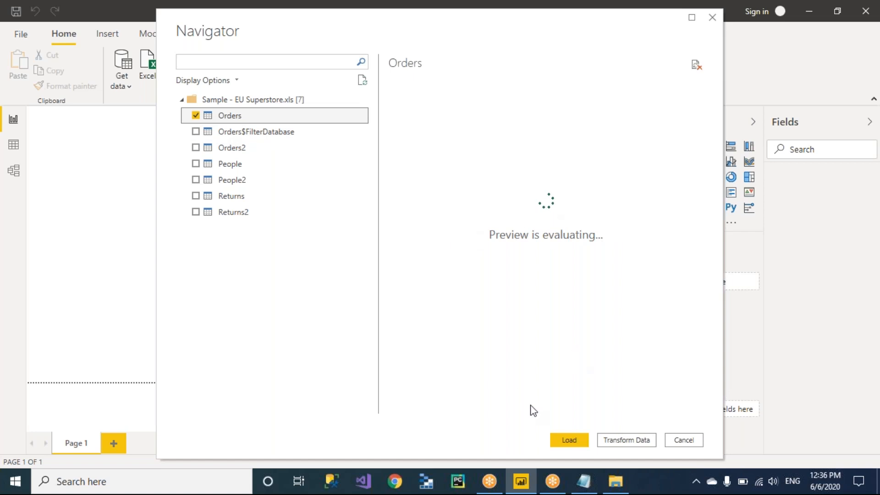
{"action": "left_click", "coordinate": [567, 441]}
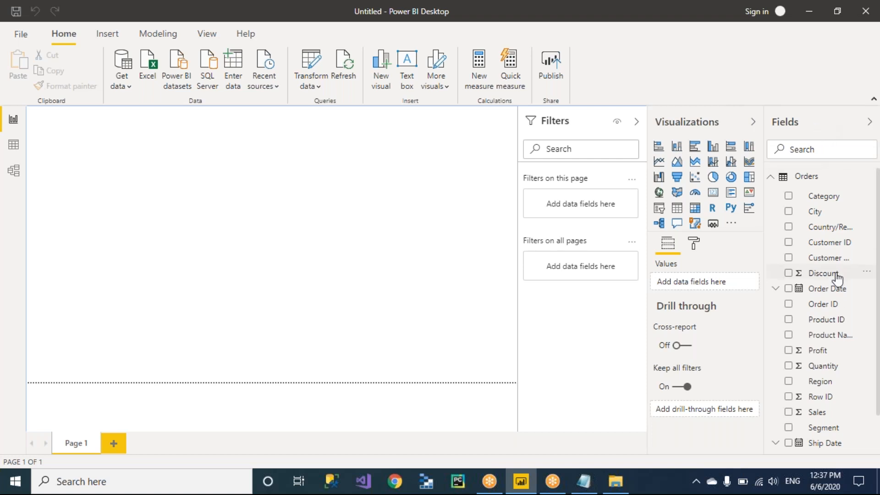
Switch to File Explorer, open the Sample - EU Superstore workbook in Excel and dismiss the Office activation dialogs
{"action": "key", "text": "alt+Tab"}
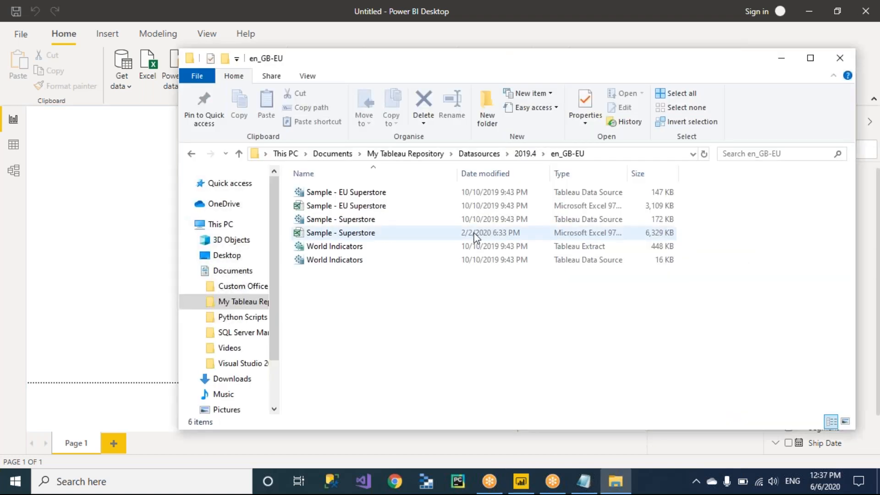
{"action": "left_click", "coordinate": [340, 206]}
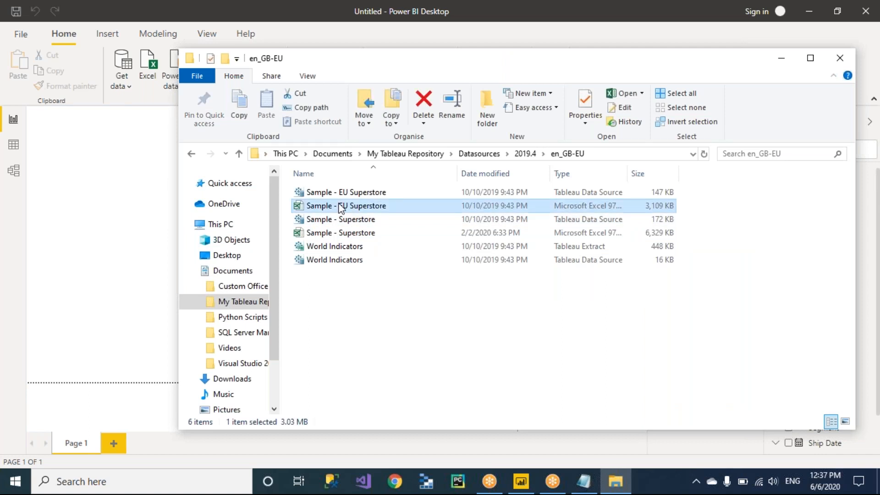
{"action": "double_click", "coordinate": [340, 207]}
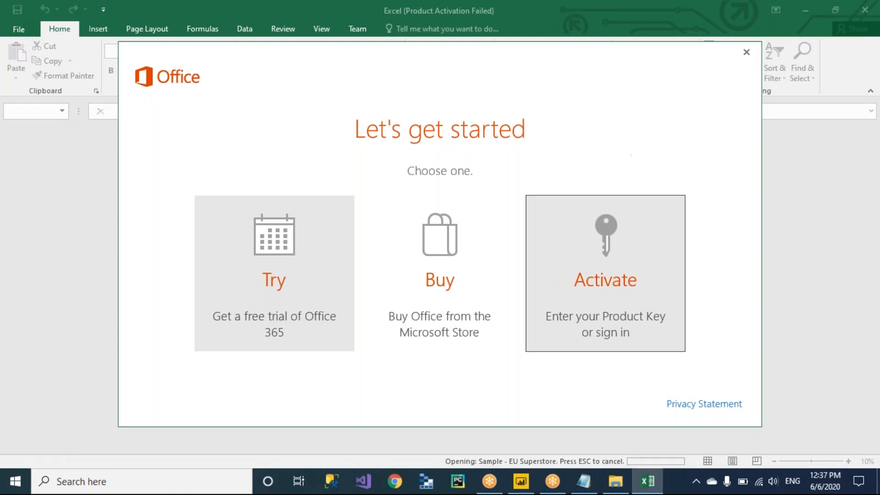
{"action": "left_click", "coordinate": [749, 53]}
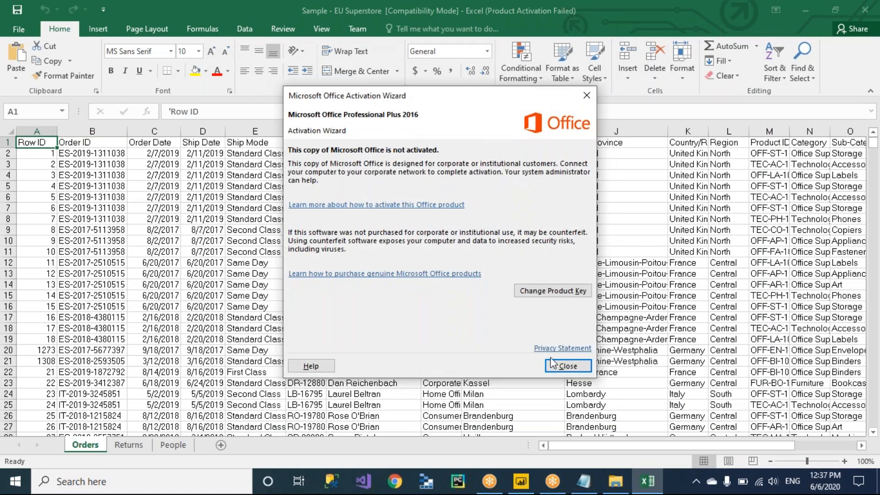
{"action": "left_click", "coordinate": [568, 367]}
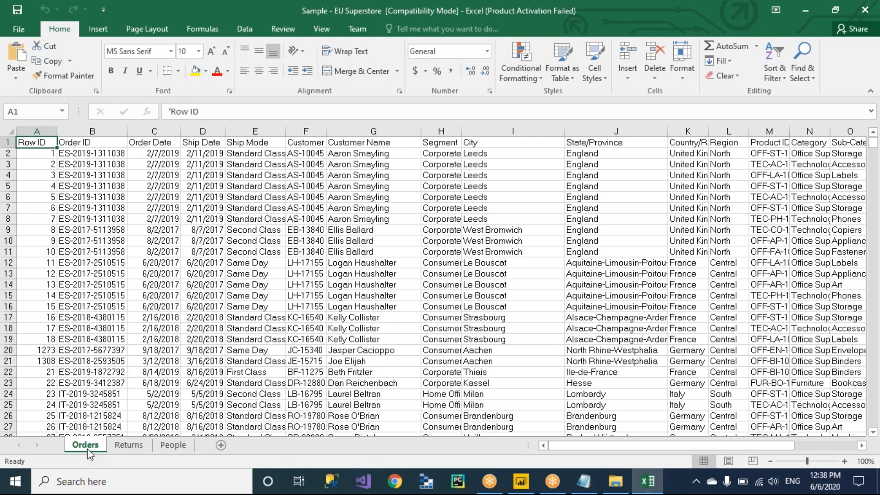
Switch back to Power BI Desktop and examine the list of fields in the Orders table
{"action": "key", "text": "alt+Tab"}
{"action": "key", "text": "alt+Tab"}
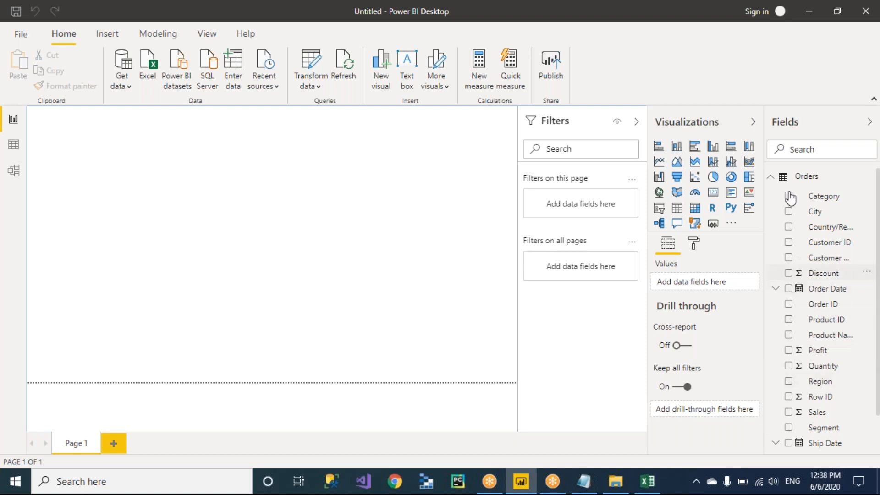
{"action": "left_click", "coordinate": [770, 178]}
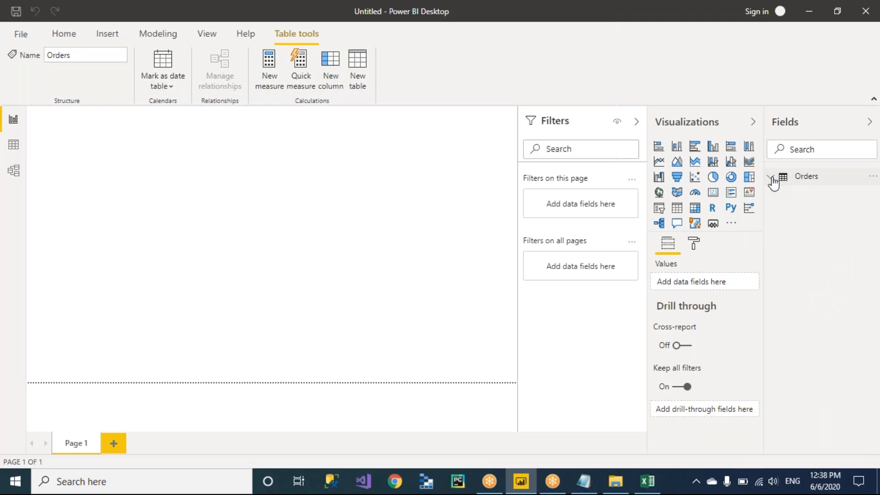
{"action": "left_click", "coordinate": [772, 178]}
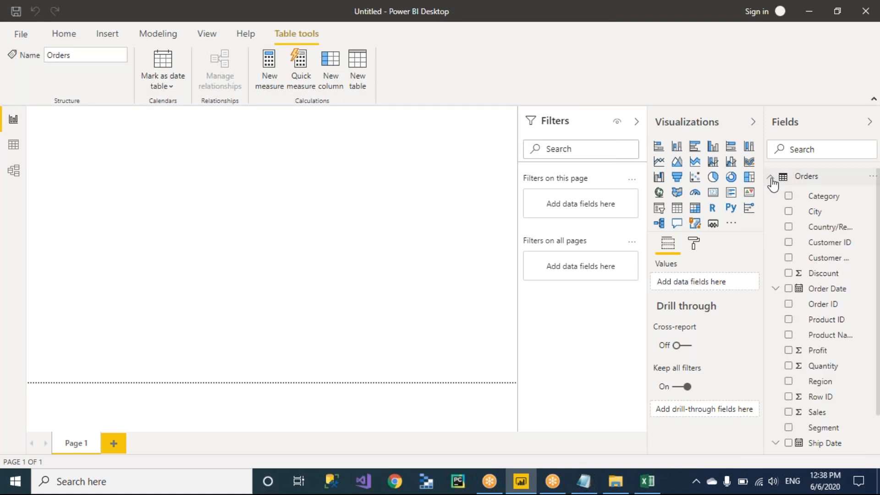
{"action": "left_click", "coordinate": [771, 179]}
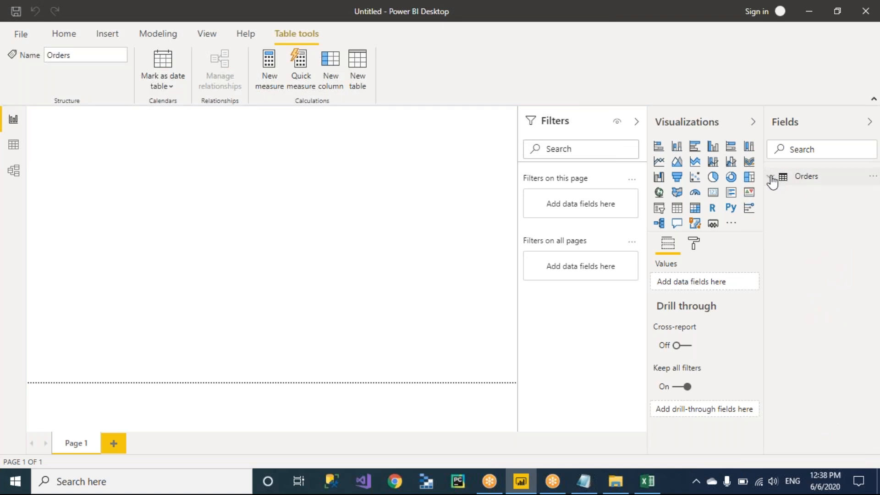
{"action": "left_click", "coordinate": [772, 178]}
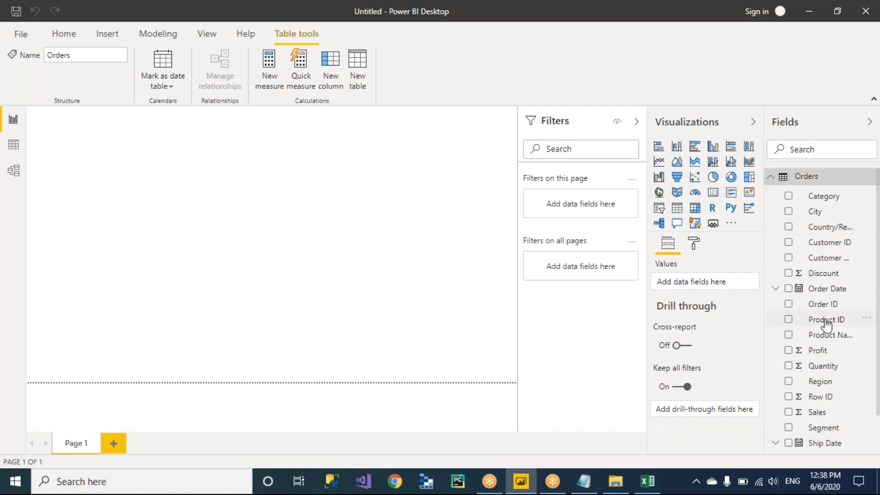
{"action": "scroll", "coordinate": [827, 323], "scroll_direction": "down", "scroll_amount": 2}
{"action": "scroll", "coordinate": [827, 324], "scroll_direction": "up", "scroll_amount": 2}
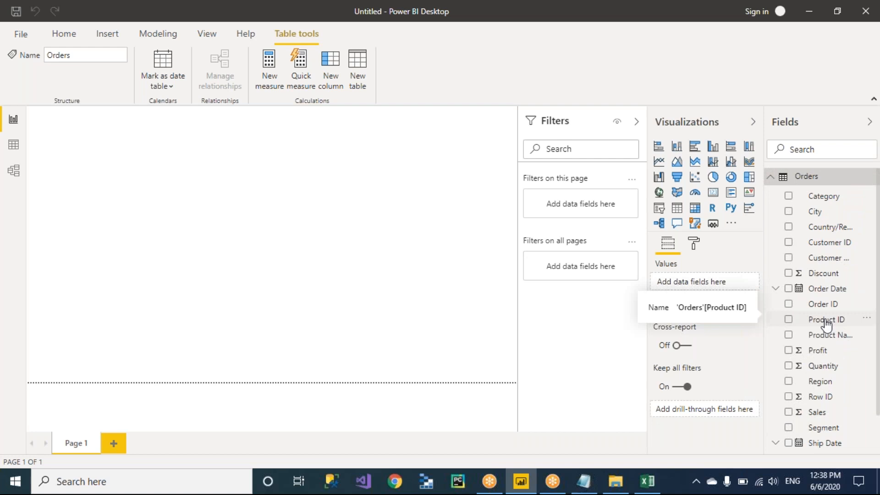
{"action": "left_click", "coordinate": [772, 178]}
{"action": "left_click", "coordinate": [772, 180]}
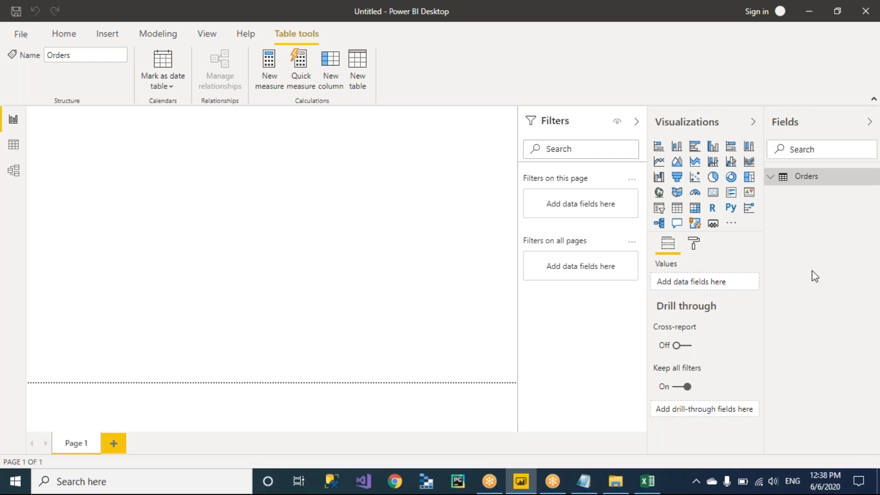
{"action": "left_click", "coordinate": [772, 178]}
Switch to Excel and compare the column headers of the Orders sheet, from Row ID to Ship Mode, with the Power BI fields
{"action": "key", "text": "alt+Tab"}
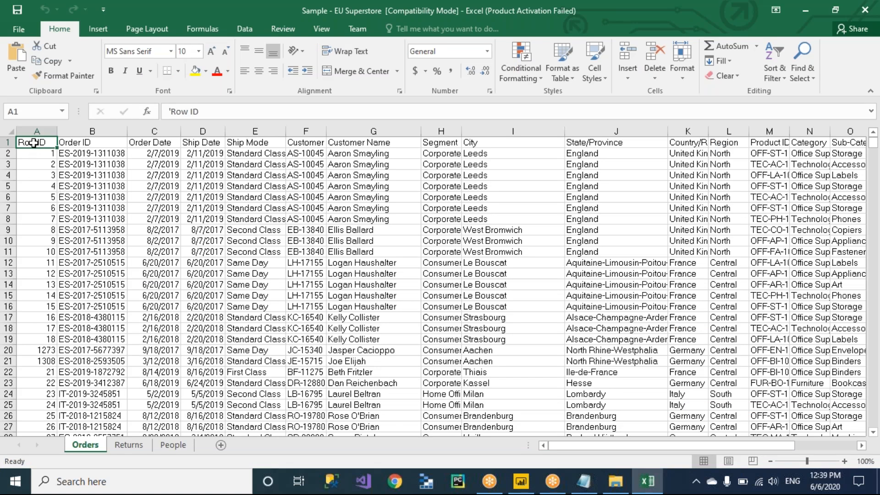
{"action": "key", "text": "Right"}
{"action": "key", "text": "Right"}
{"action": "key", "text": "Right"}
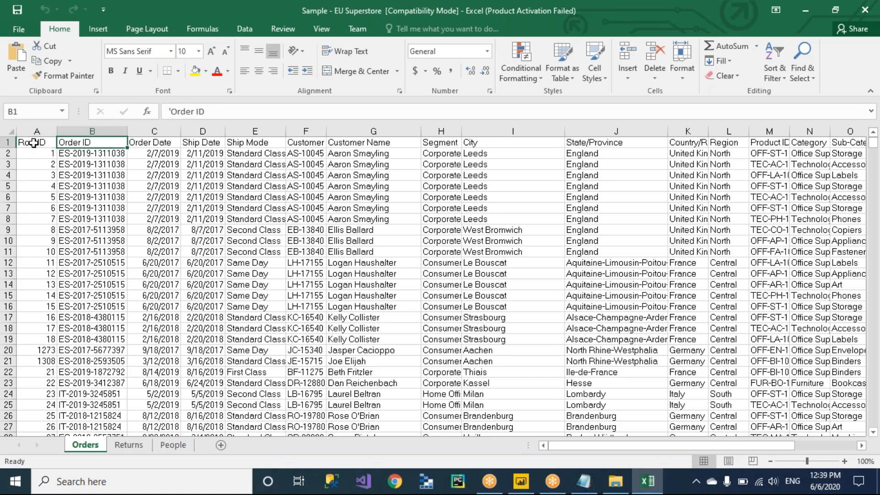
{"action": "key", "text": "Right"}
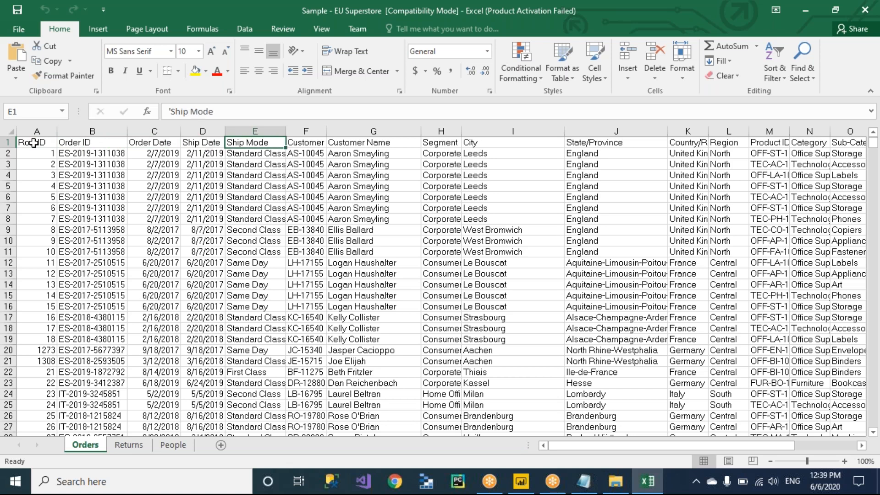
{"action": "key", "text": "alt+Tab"}
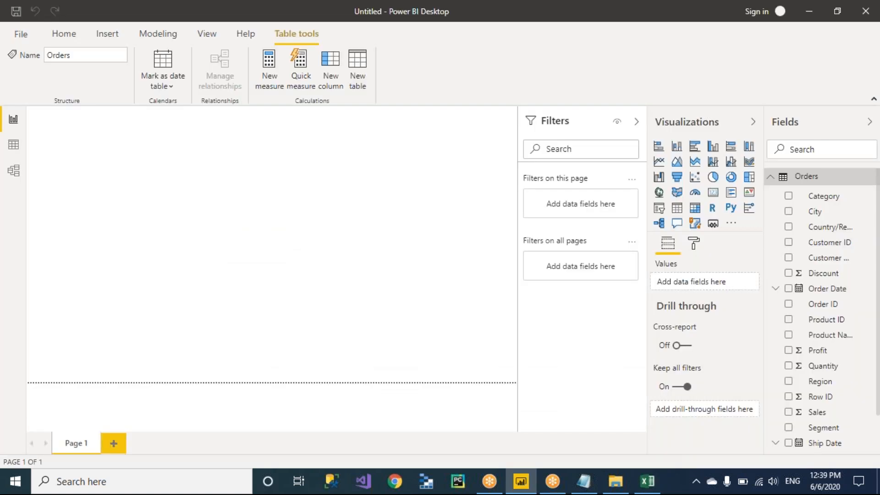
{"action": "key", "text": "alt+Tab"}
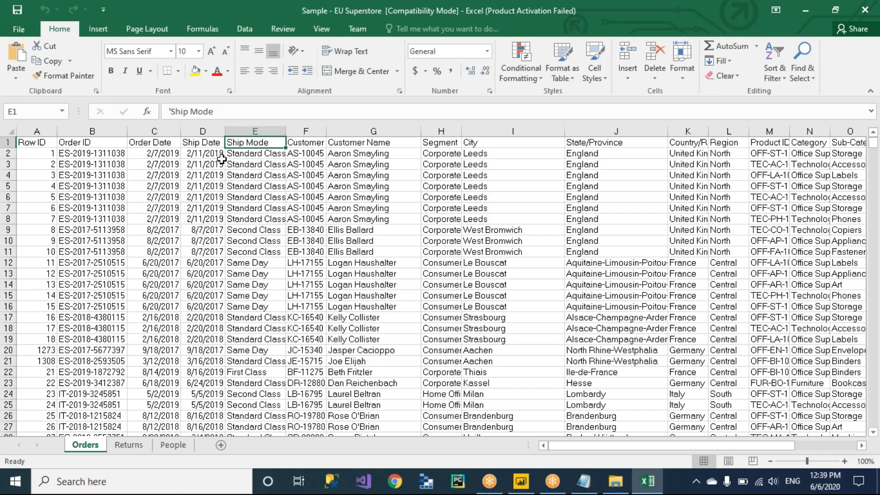
{"action": "key", "text": "ctrl+Home"}
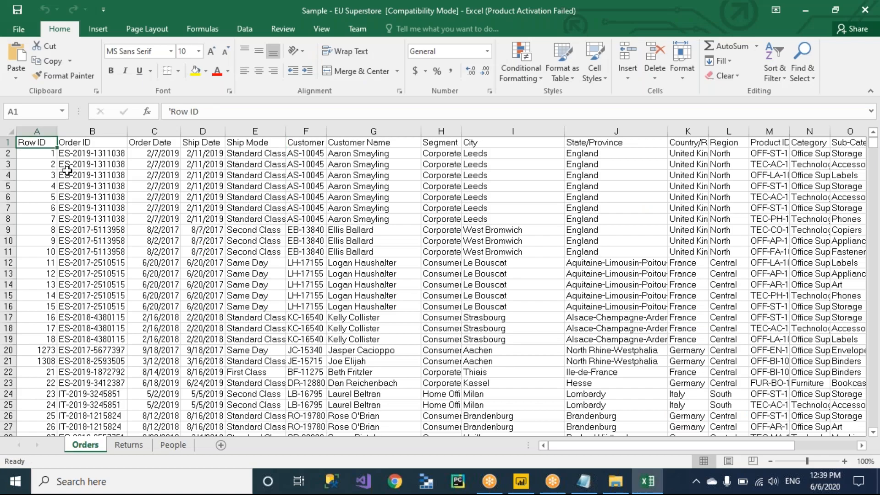
Switch to Notepad and write the note "PBI performs sorting on fields and show them in the asc order"
{"action": "key", "text": "alt+Tab"}
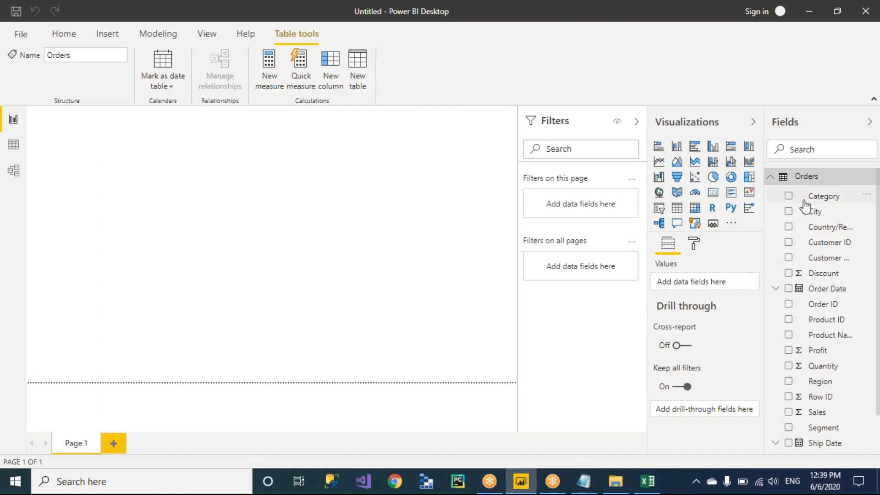
{"action": "key", "text": "alt+Tab"}
{"action": "key", "text": "alt+Tab"}
{"action": "key", "text": "alt+Tab"}
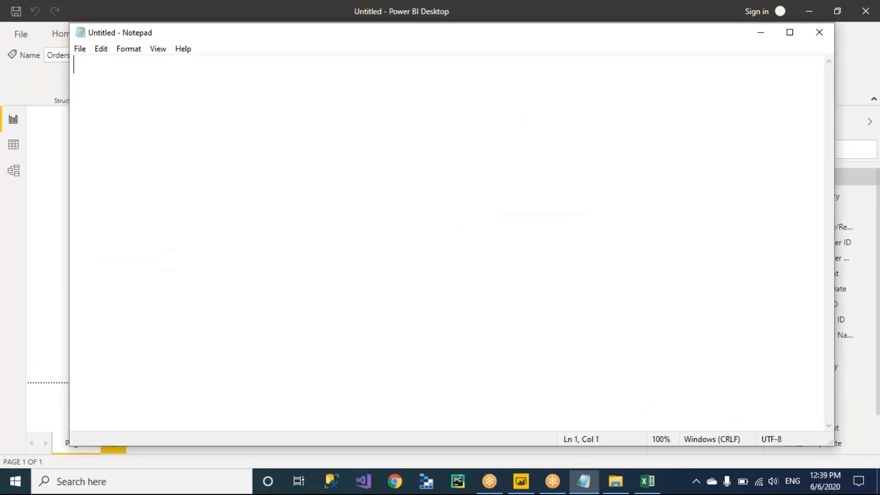
{"action": "type", "text": "P"}
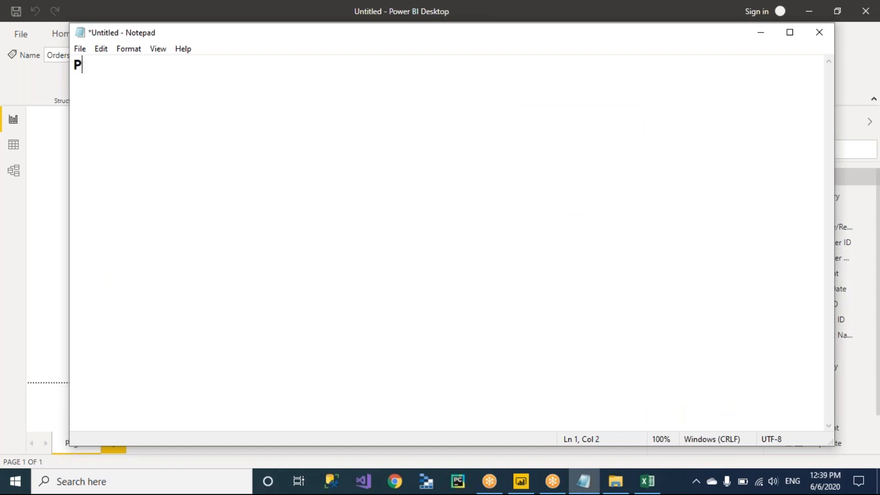
{"action": "type", "text": "BI performs sor"}
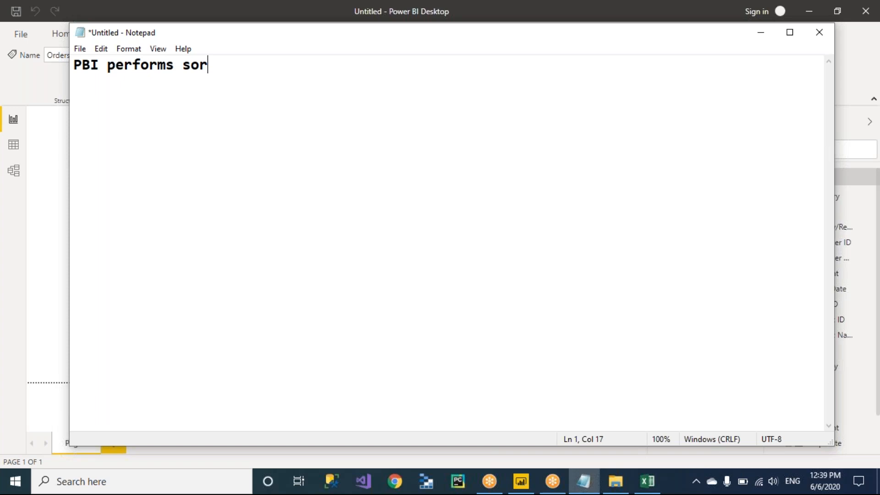
{"action": "type", "text": "ting on fields aho"}
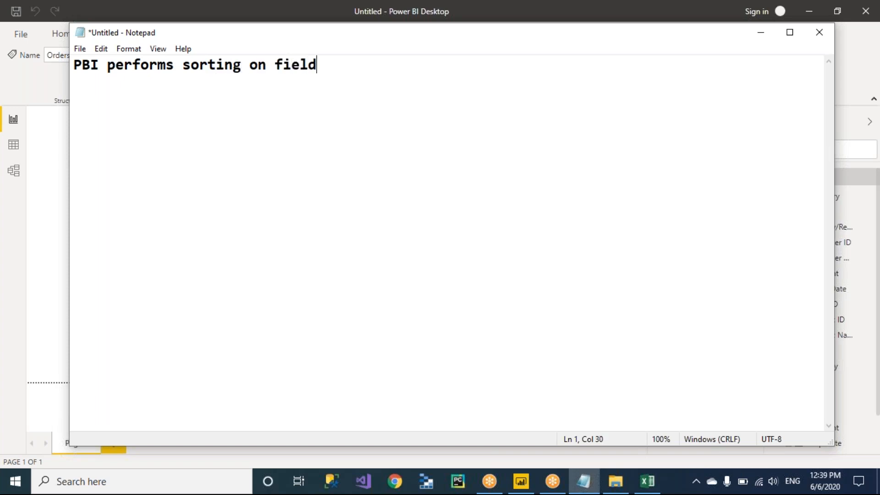
{"action": "key", "text": "BackSpace"}
{"action": "key", "text": "BackSpace"}
{"action": "type", "text": "nd show them i"}
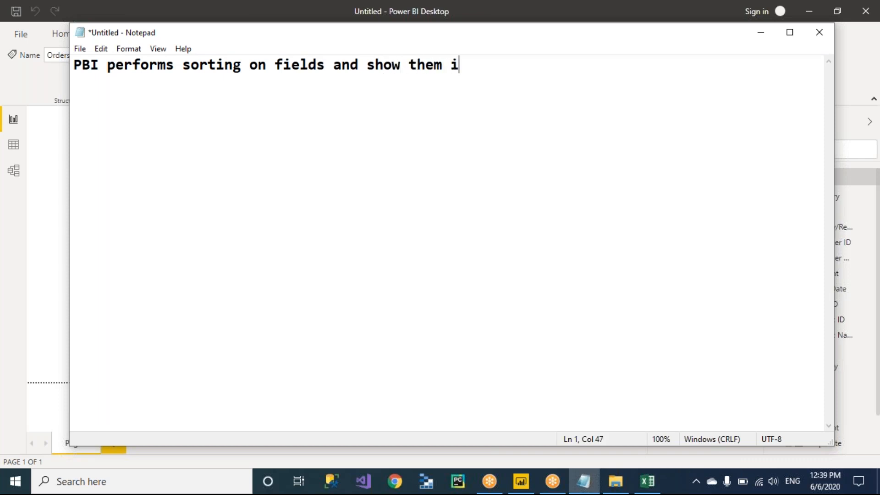
{"action": "type", "text": "n the asc "}
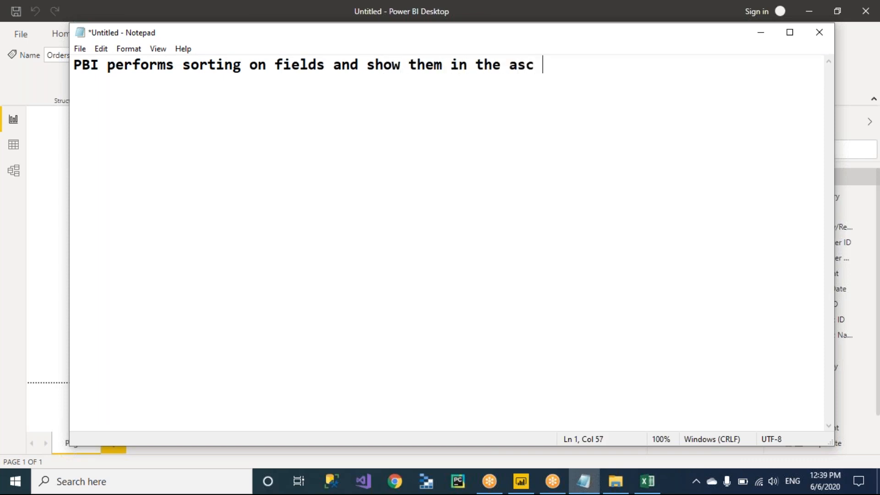
{"action": "type", "text": "order"}
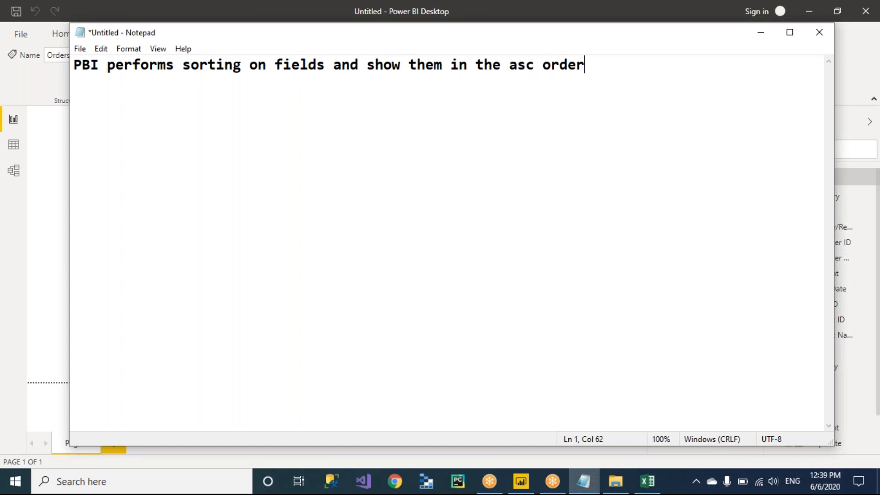
Switch to Power BI Desktop and compare the order of the Orders fields with the column order in the Excel sheet
{"action": "key", "text": "alt+Tab"}
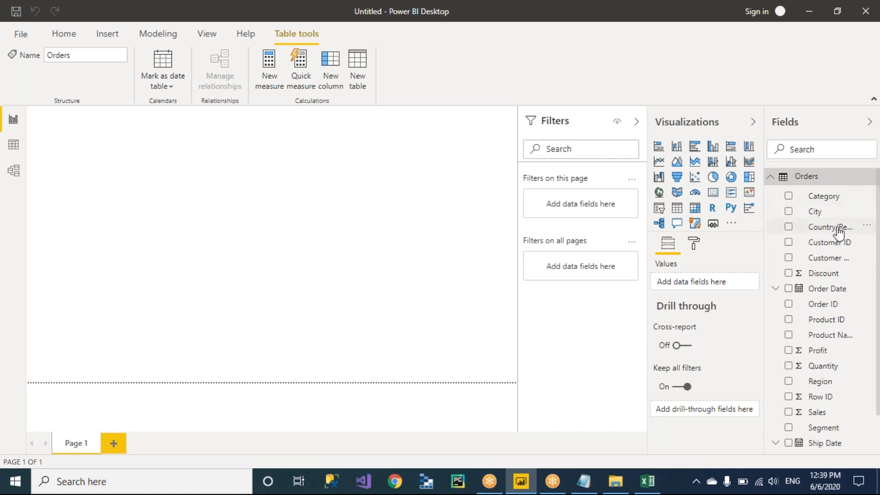
{"action": "scroll", "coordinate": [825, 330], "scroll_direction": "down", "scroll_amount": 2}
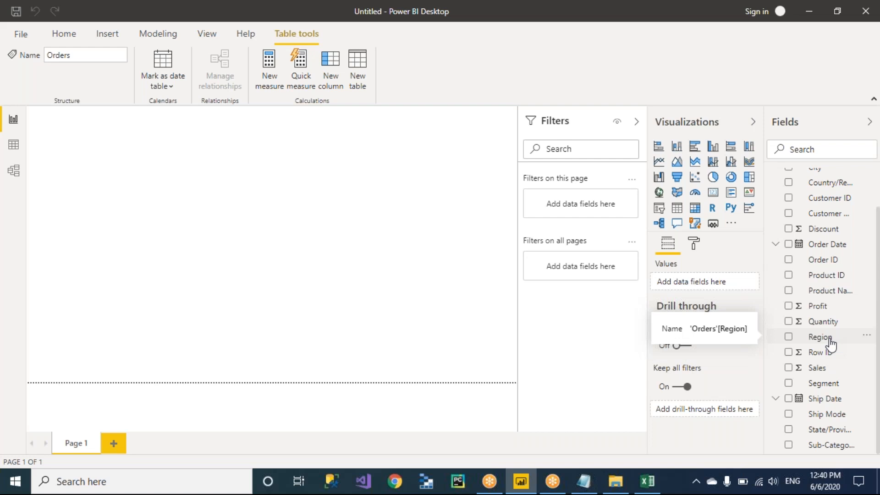
{"action": "scroll", "coordinate": [831, 343], "scroll_direction": "up", "scroll_amount": 3}
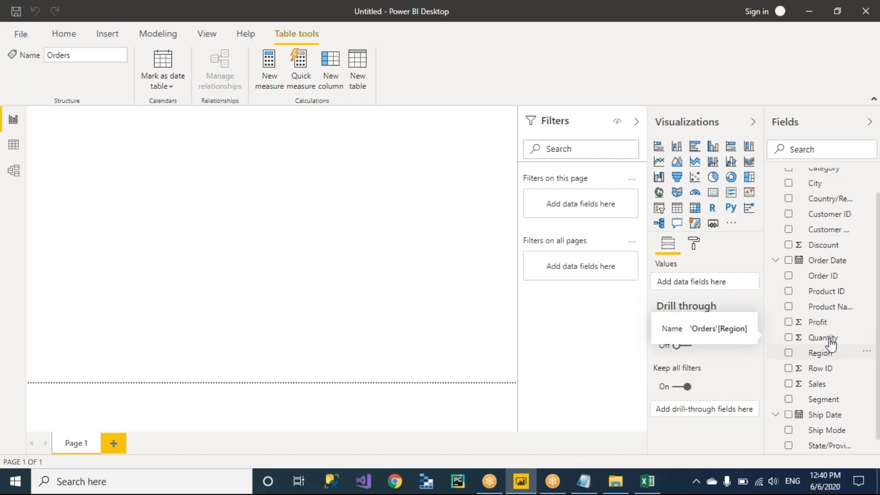
{"action": "key", "text": "alt+Tab"}
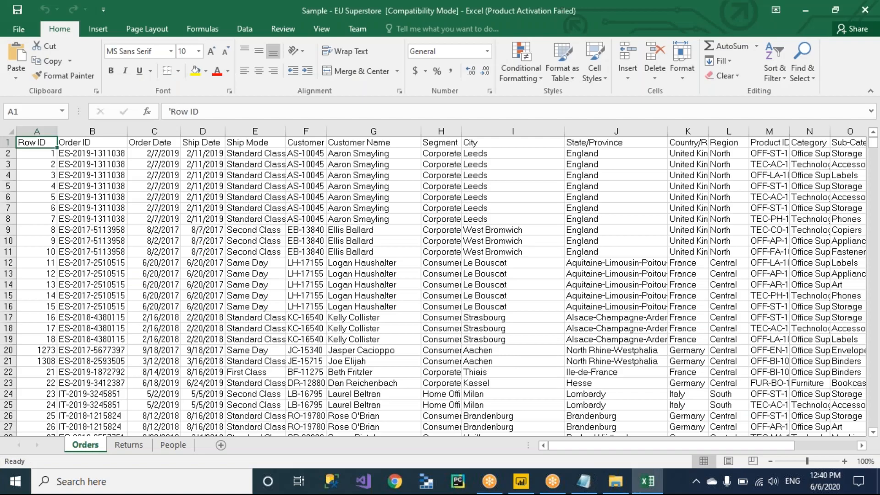
{"action": "key", "text": "alt+Tab"}
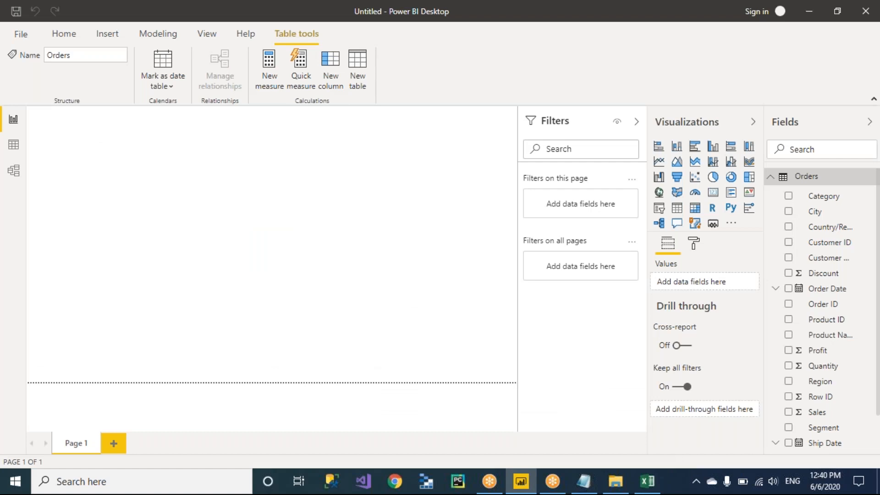
Switch to Notepad and add the line "PBI Reprasents fields with the following icons" below the sorting note, separated by a blank line
{"action": "key", "text": "alt+Tab"}
{"action": "key", "text": "Tab"}
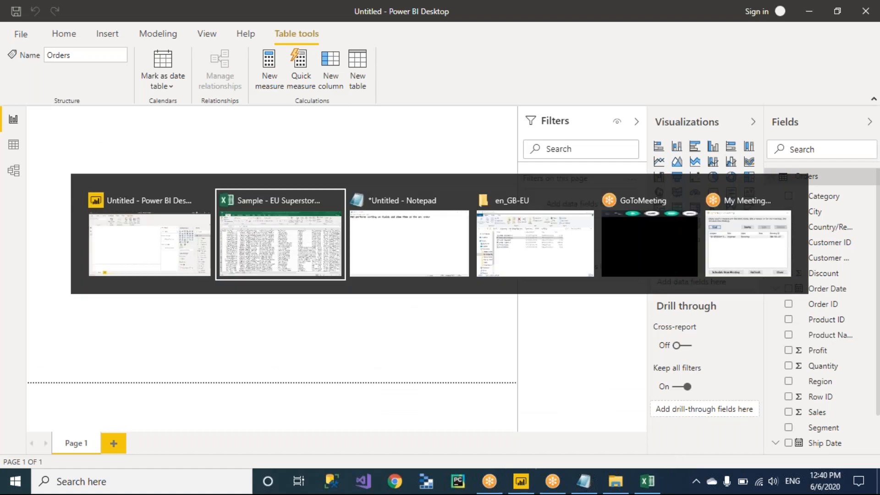
{"action": "key", "text": "Return"}
{"action": "key", "text": "Return"}
{"action": "type", "text": "PBI R"}
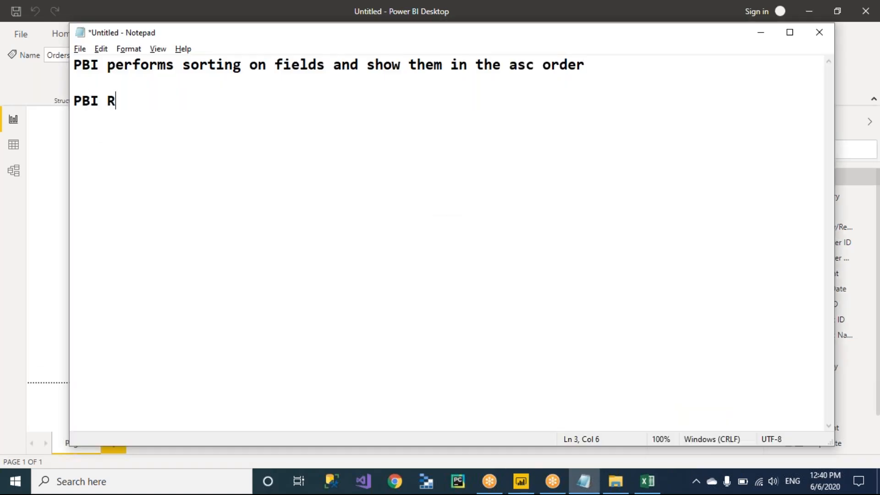
{"action": "type", "text": "eprasents fiel"}
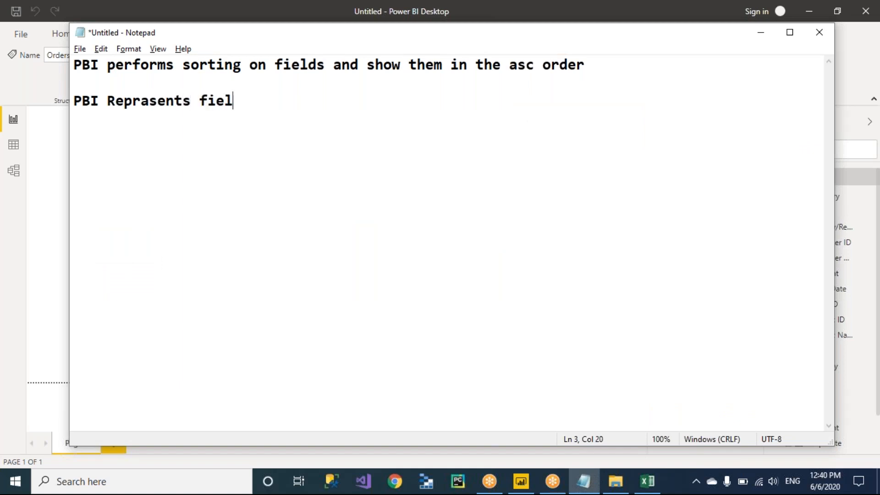
{"action": "type", "text": "ds witht"}
{"action": "key", "text": "BackSpace"}
{"action": "key", "text": "BackSpace"}
{"action": "type", "text": "the fo"}
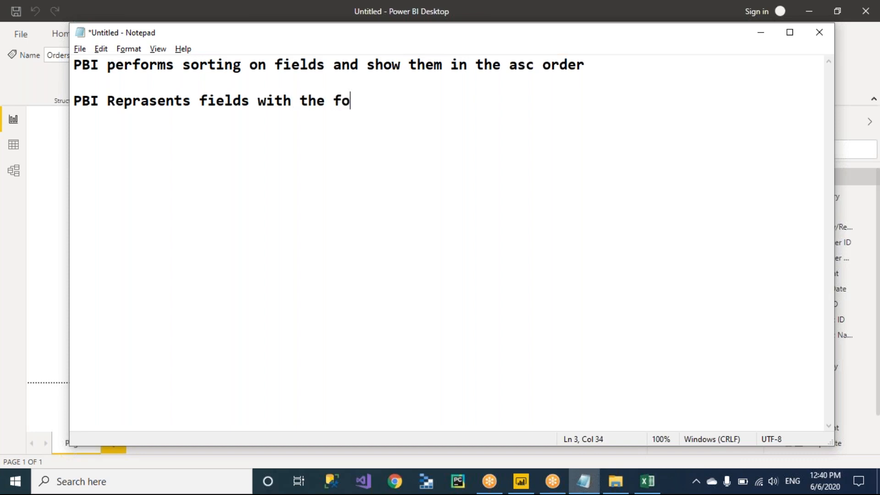
{"action": "type", "text": "llowing icons"}
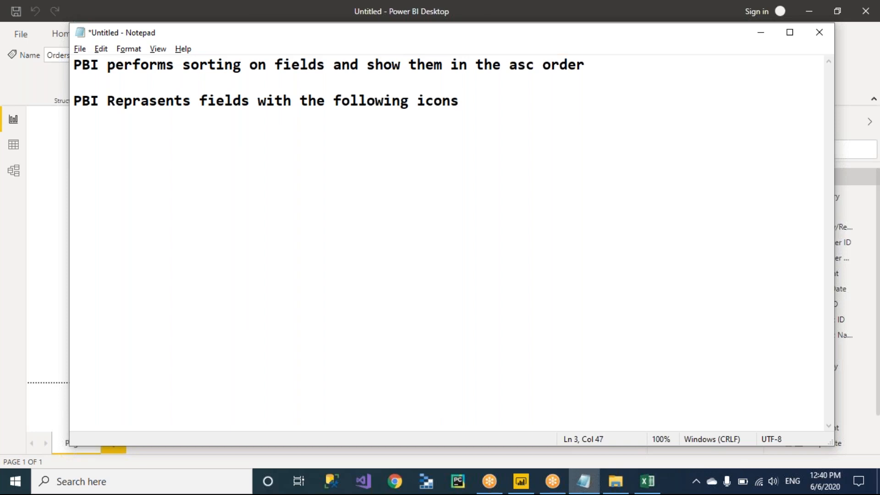
Switch to Power BI Desktop and widen the Fields pane enough to show the full field names
{"action": "key", "text": "alt+Tab"}
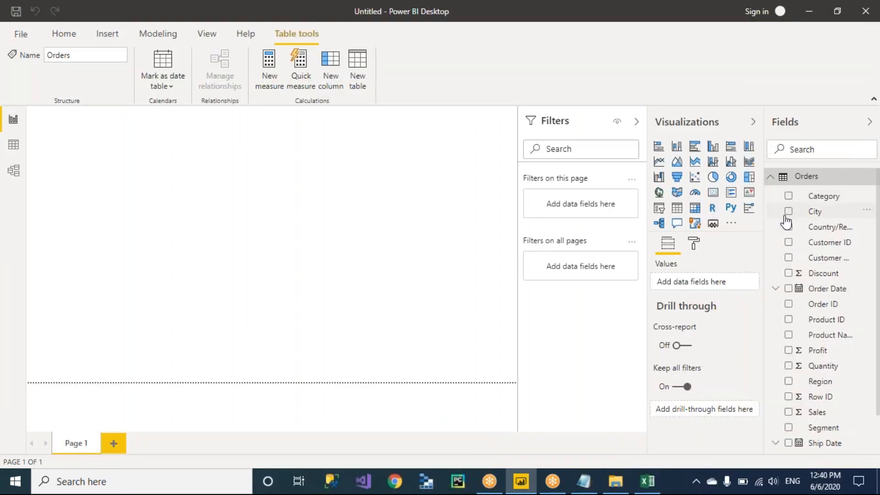
{"action": "left_click_drag", "start_coordinate": [762, 230], "coordinate": [746, 233]}
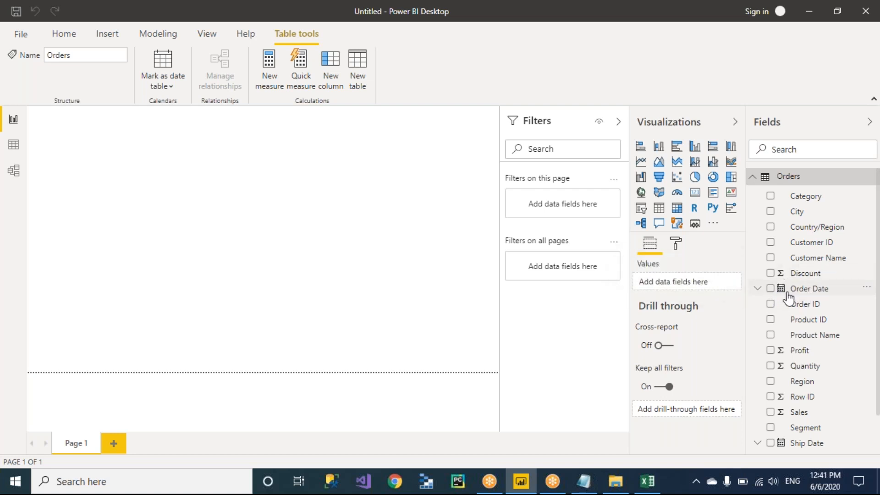
Switch to Notepad and add the line "Date: All the date fields reprasent with Calender Icon" after a blank line
{"action": "key", "text": "alt+Tab"}
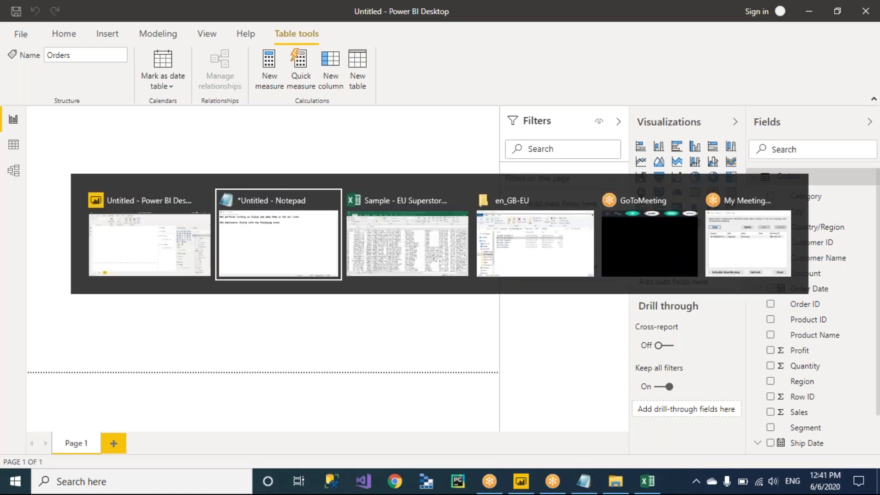
{"action": "key", "text": "Return"}
{"action": "key", "text": "Return"}
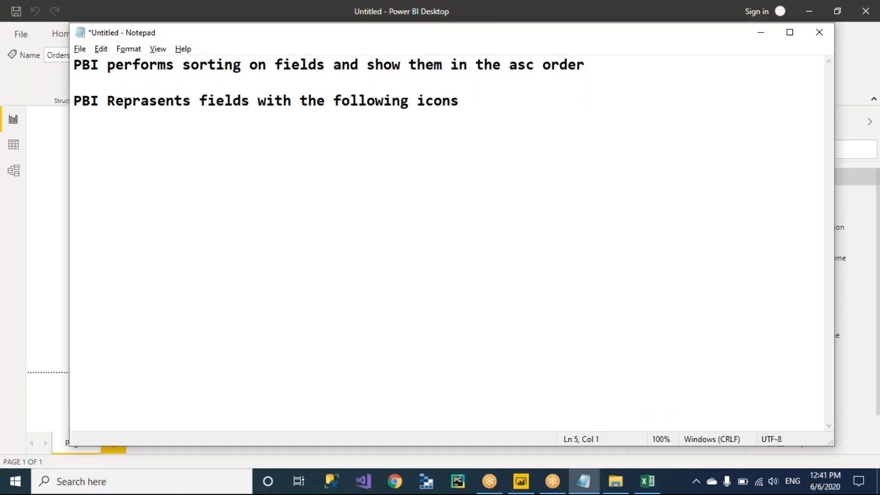
{"action": "type", "text": "Date: All the "}
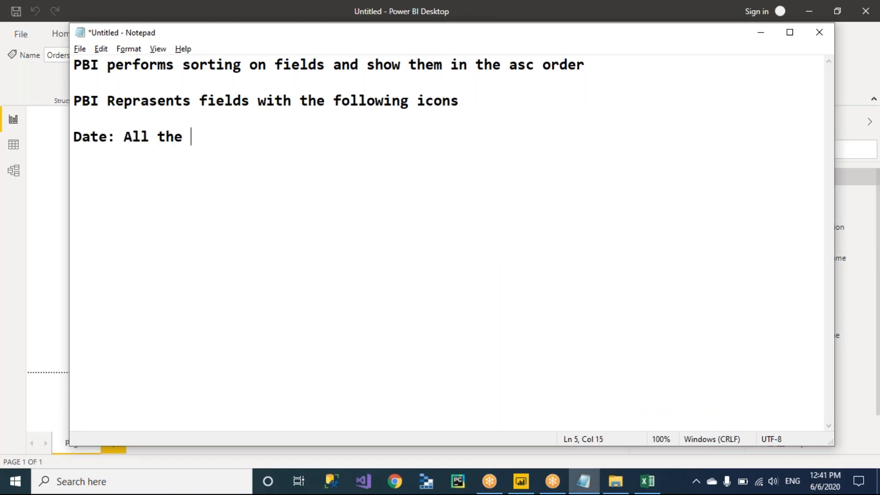
{"action": "type", "text": "date fields repr"}
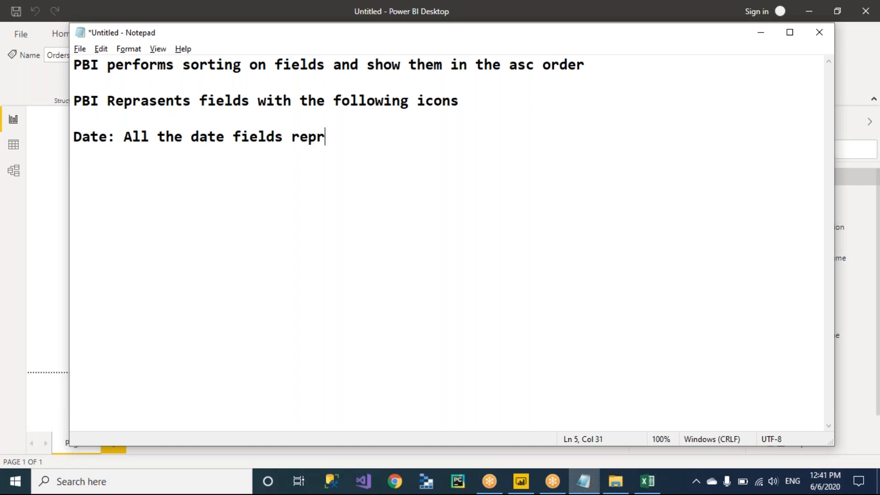
{"action": "type", "text": "esant with "}
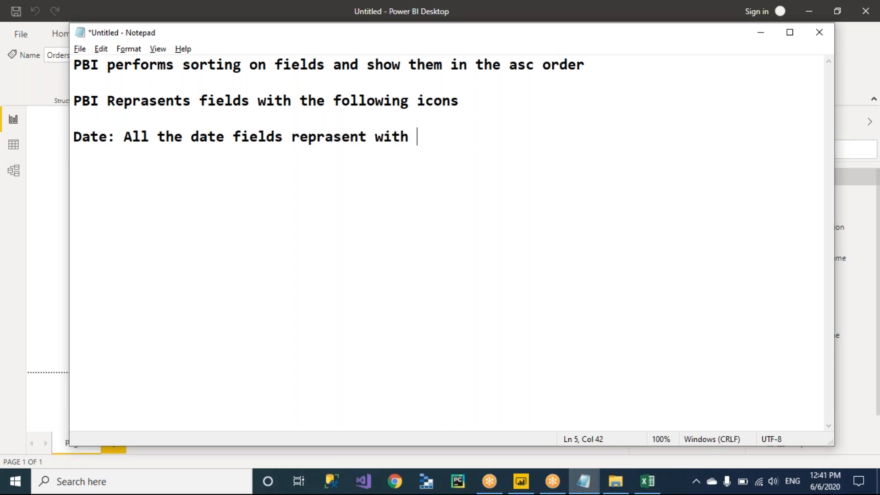
{"action": "type", "text": "Calender Icon"}
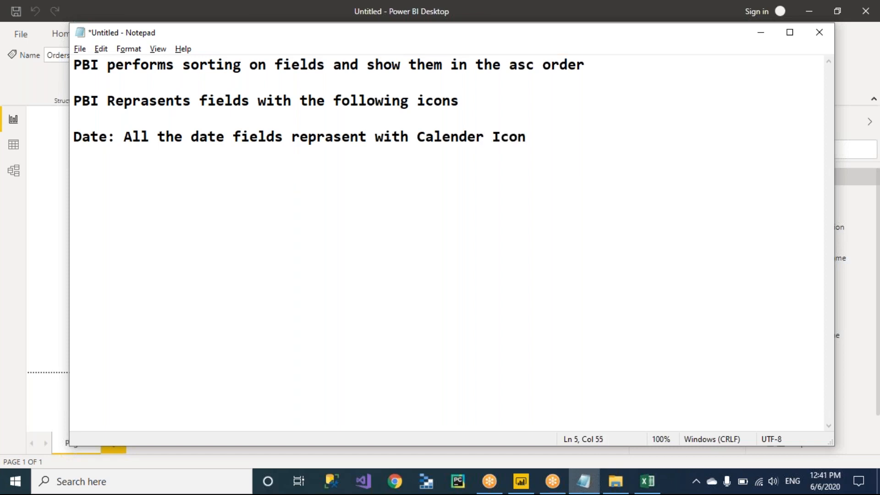
Compare the Order Date and Ship Date fields in Power BI Desktop with their date columns in the Excel Orders sheet
{"action": "key", "text": "alt+Tab"}
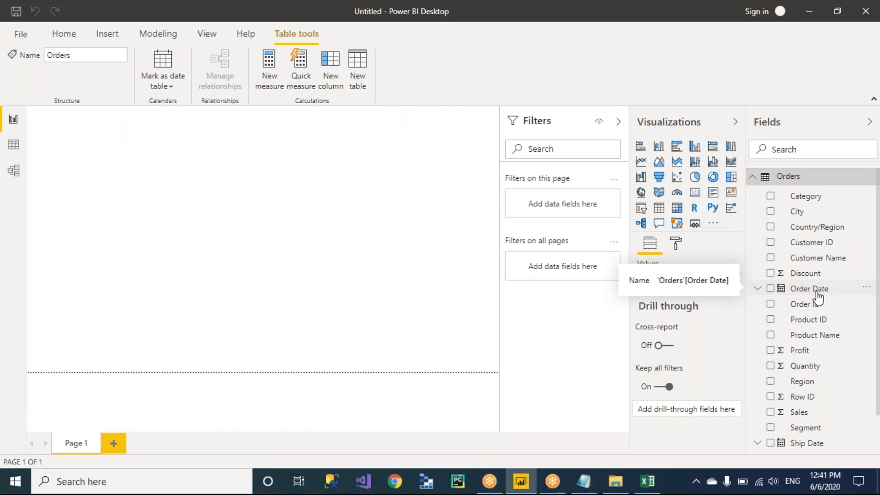
{"action": "key", "text": "alt+Tab"}
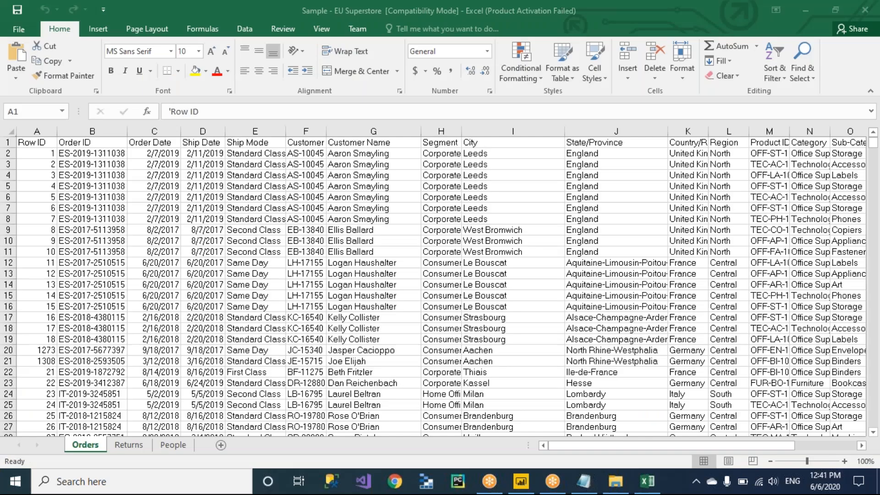
{"action": "left_click", "coordinate": [158, 161]}
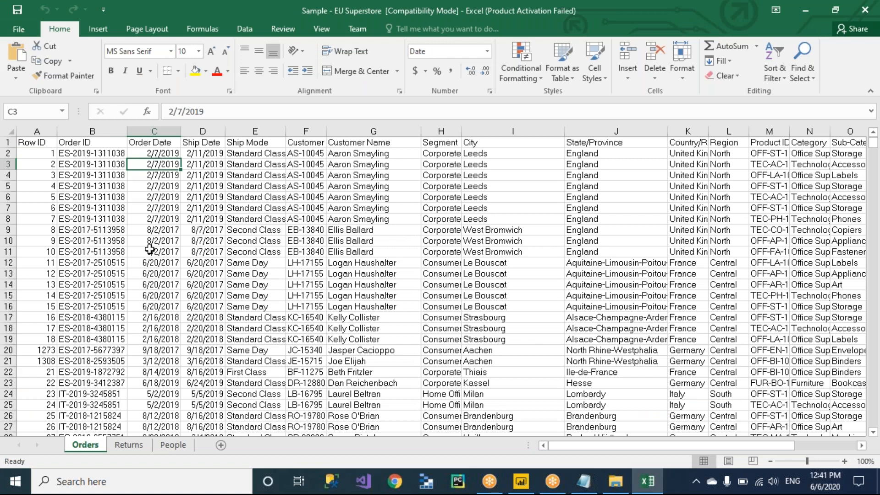
{"action": "key", "text": "alt+Tab"}
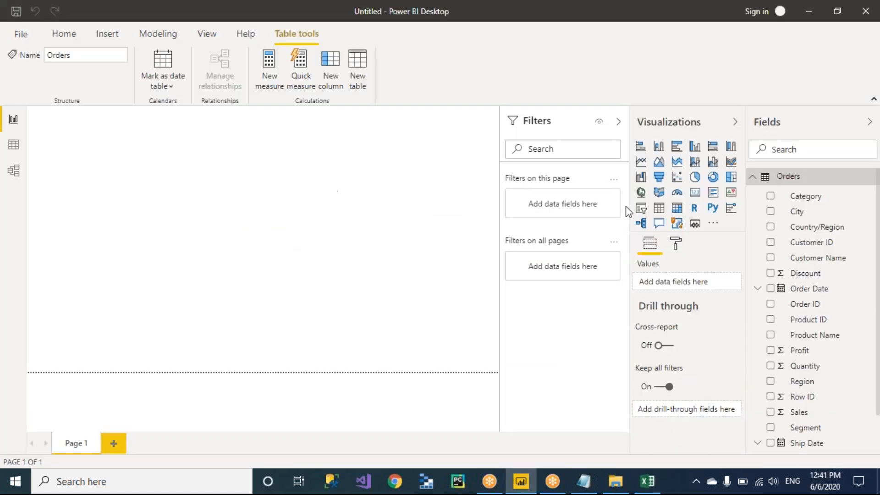
{"action": "scroll", "coordinate": [820, 394], "scroll_direction": "down", "scroll_amount": 1}
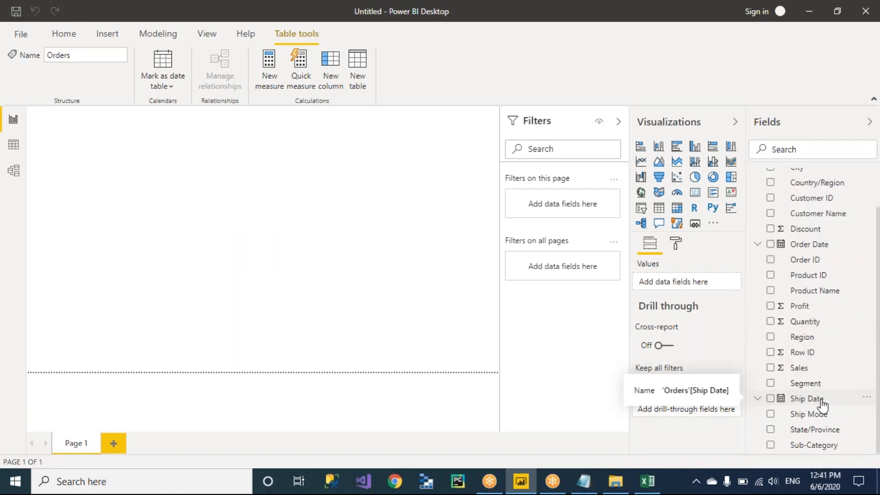
{"action": "key", "text": "alt+Tab"}
{"action": "left_click", "coordinate": [210, 199]}
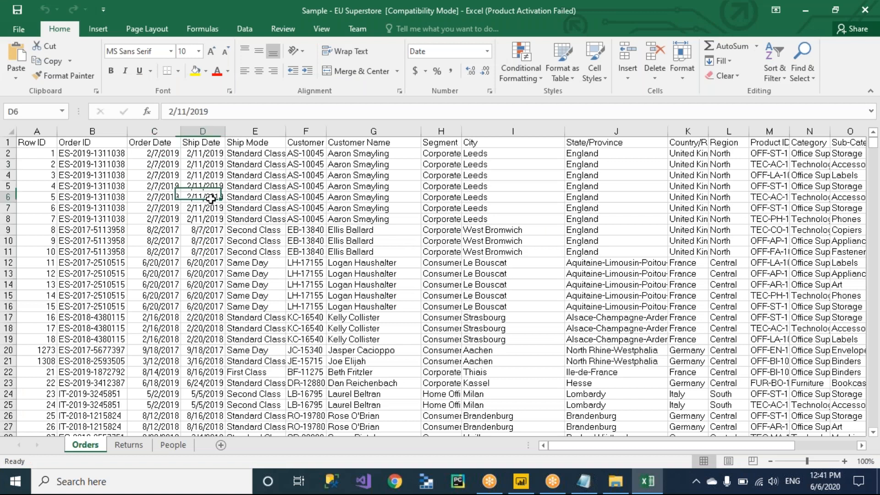
Check the sigma-marked fields in Power BI Desktop, then inspect the Quantity column in the Excel Orders sheet
{"action": "key", "text": "alt+Tab"}
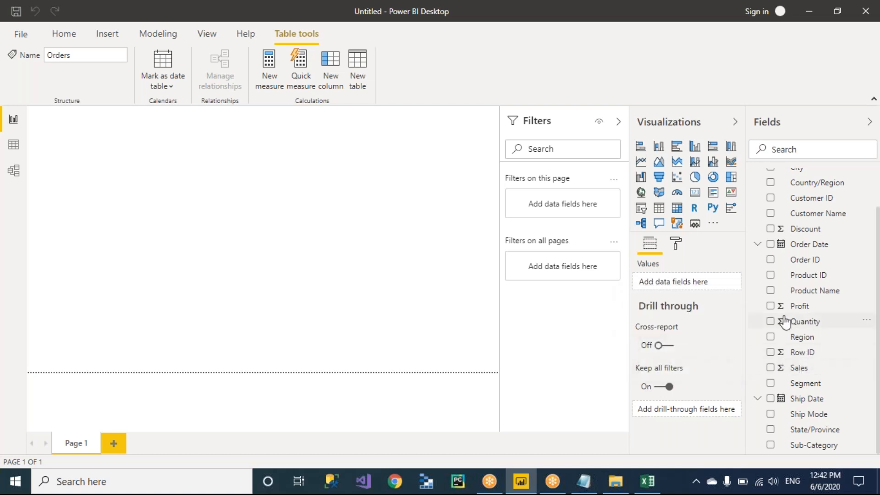
{"action": "key", "text": "alt+Tab"}
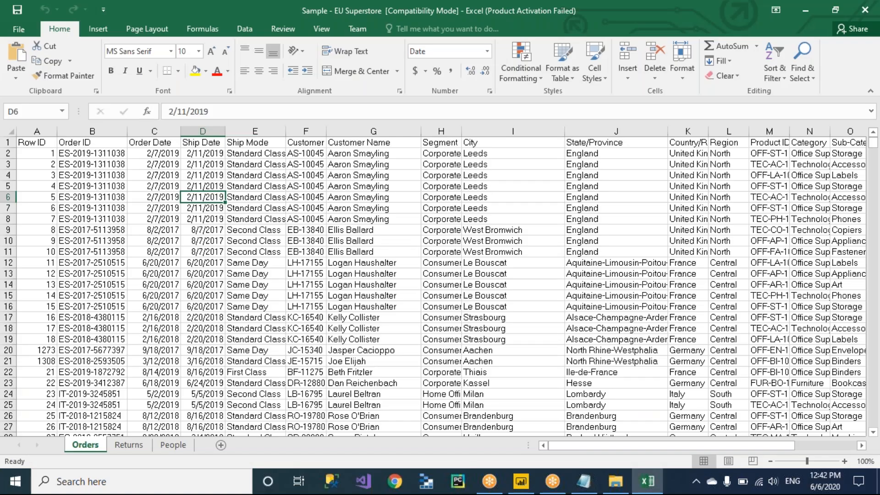
{"action": "key", "text": "ctrl+Right"}
{"action": "key", "text": "Left"}
{"action": "key", "text": "Left"}
{"action": "key", "text": "Left"}
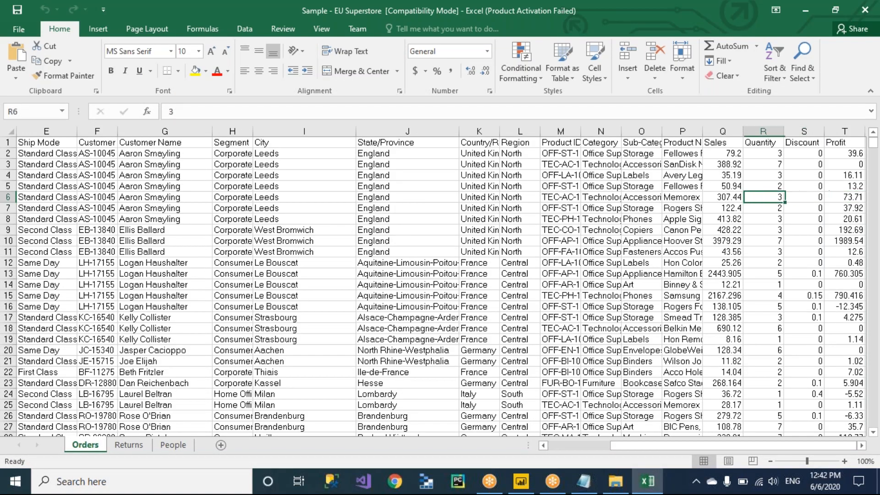
Inspect the numeric Sales, Quantity, Discount and Profit columns of the Orders sheet, and the Row ID column
{"action": "key", "text": "ctrl+Up"}
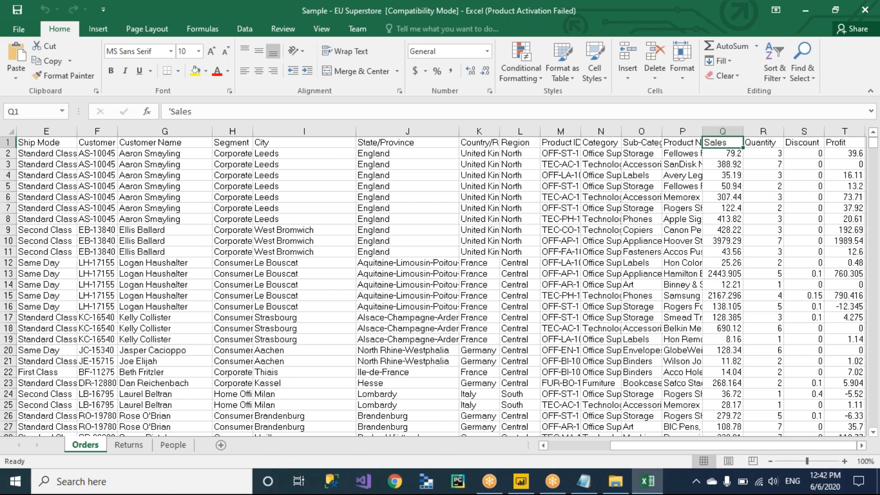
{"action": "key", "text": "Down"}
{"action": "key", "text": "Right"}
{"action": "key", "text": "Right"}
{"action": "key", "text": "Right"}
{"action": "key", "text": "Left"}
{"action": "key", "text": "Left"}
{"action": "key", "text": "Left"}
{"action": "key", "text": "Left"}
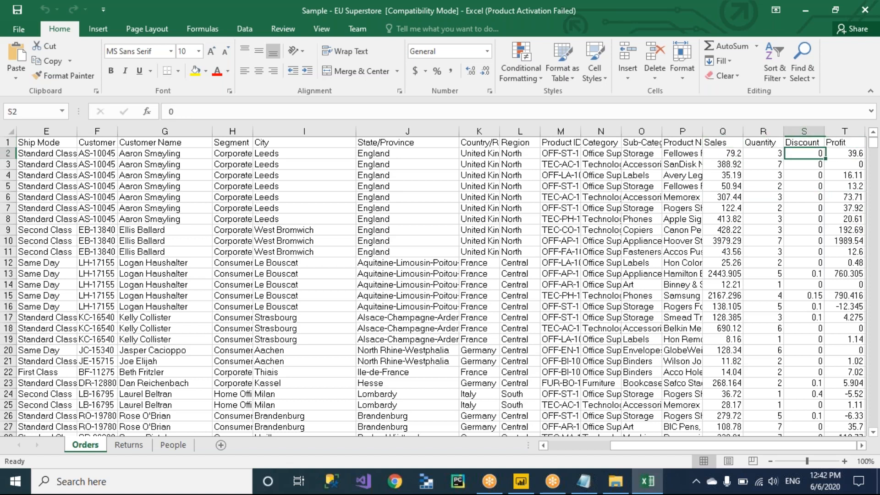
{"action": "key", "text": "Right"}
{"action": "key", "text": "Right"}
{"action": "key", "text": "Left"}
{"action": "key", "text": "Right"}
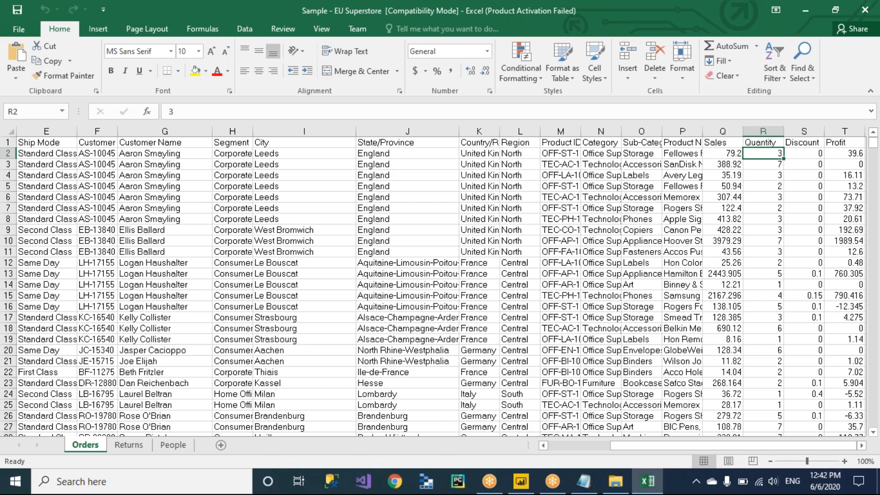
{"action": "key", "text": "Right"}
{"action": "key", "text": "Right"}
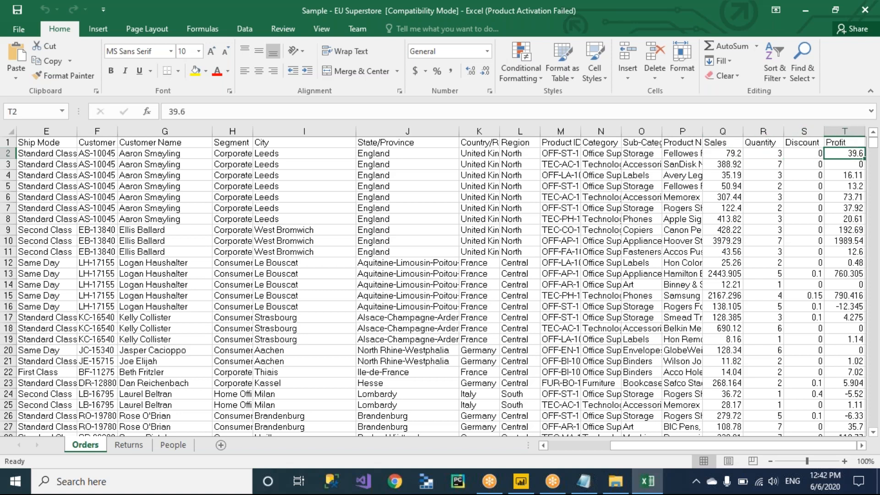
{"action": "key", "text": "Home"}
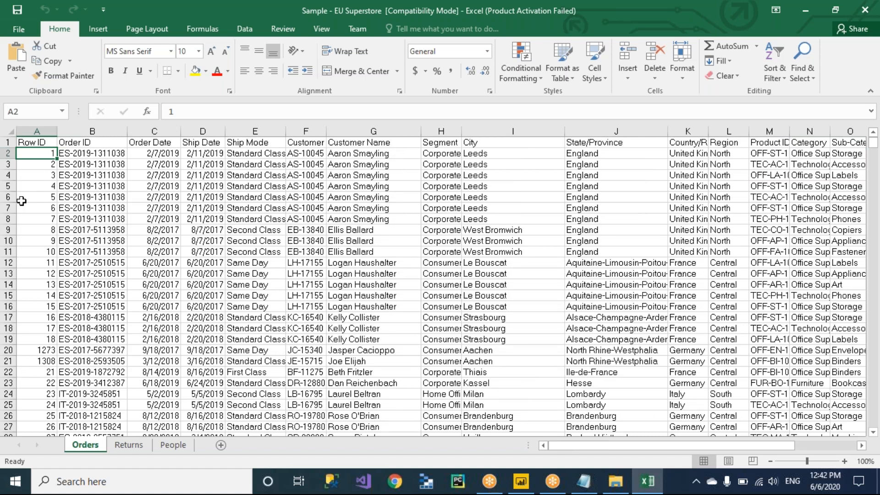
Switch to Notepad and add the line "Integer: All the numerical field reprasents with Sigma icon" below the Date line
{"action": "key", "text": "alt+Tab"}
{"action": "key", "text": "alt+Tab"}
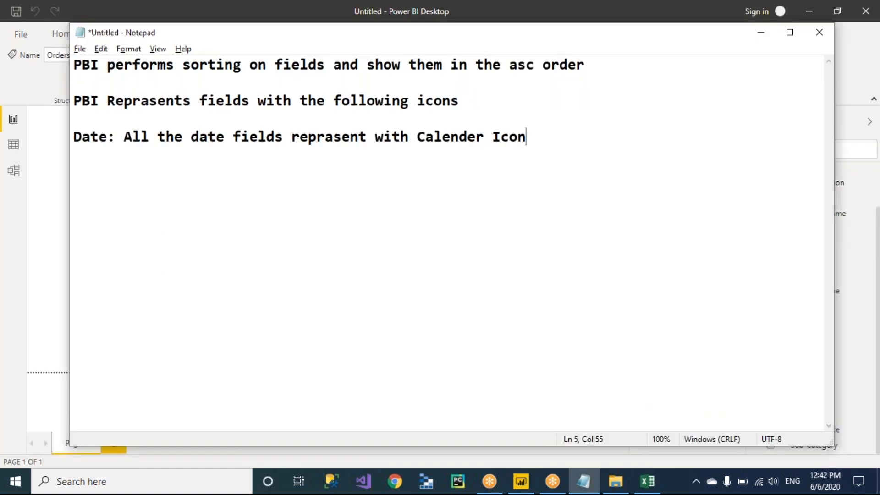
{"action": "key", "text": "Return"}
{"action": "type", "text": "Integ"}
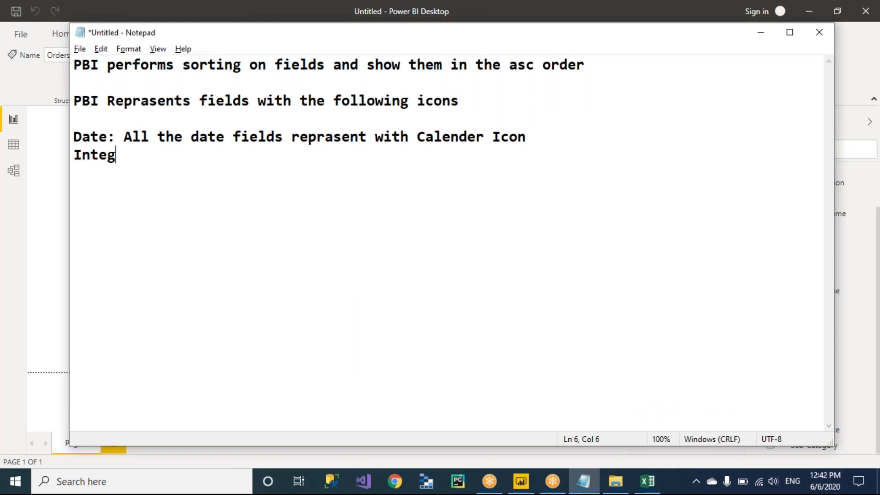
{"action": "type", "text": "er: All"}
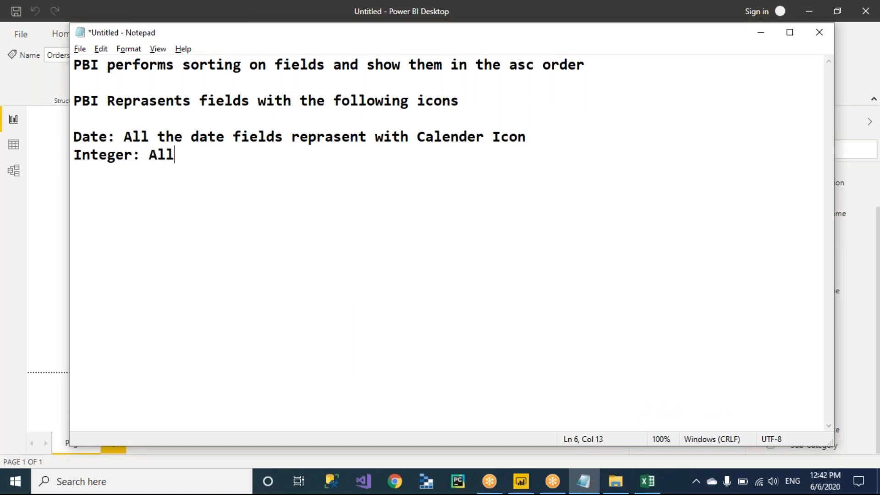
{"action": "type", "text": " the numeri"}
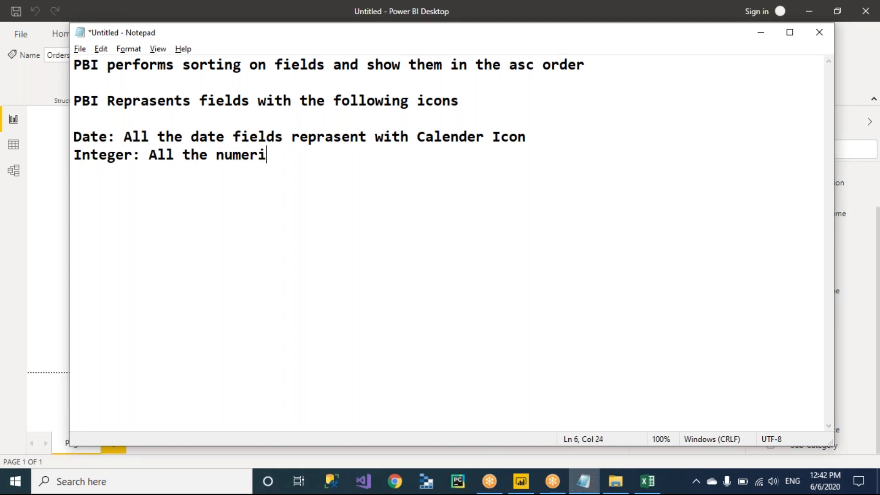
{"action": "type", "text": "cal field re"}
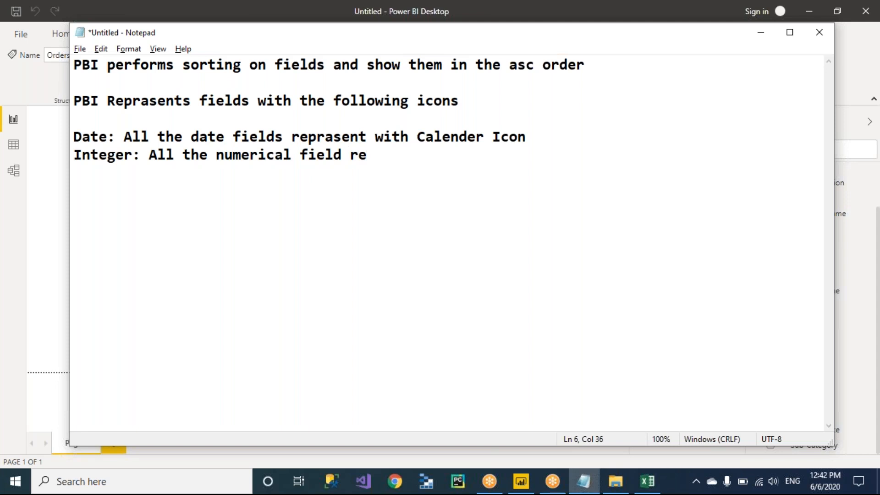
{"action": "type", "text": "prasents i"}
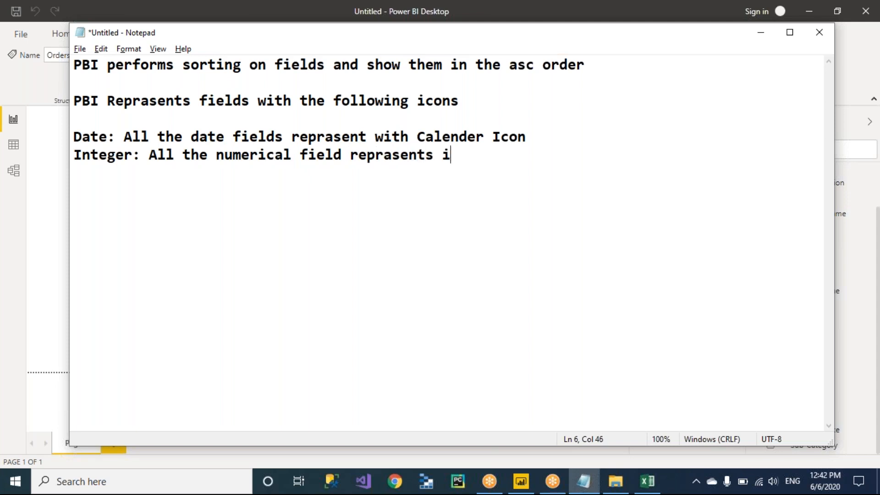
{"action": "key", "text": "BackSpace"}
{"action": "type", "text": "with Sigma i"}
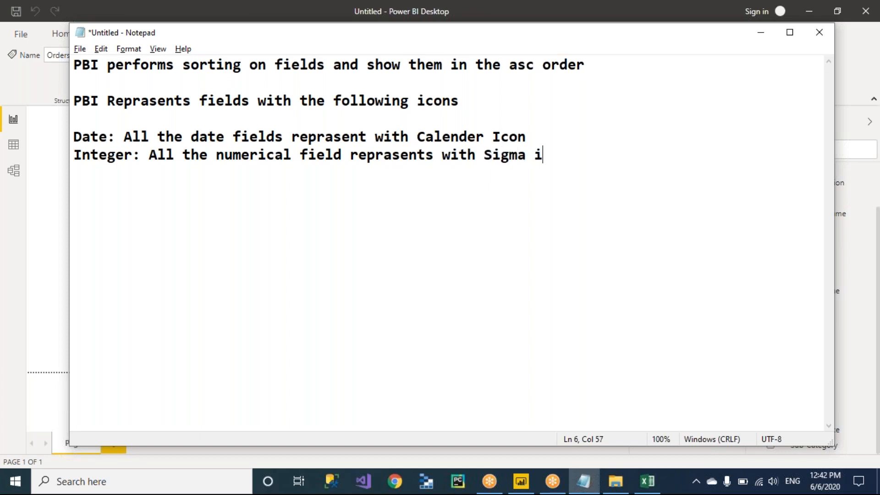
{"action": "type", "text": "con"}
Check the Row ID column in the Excel Orders sheet against the Orders fields in Power BI Desktop
{"action": "key", "text": "alt+Tab"}
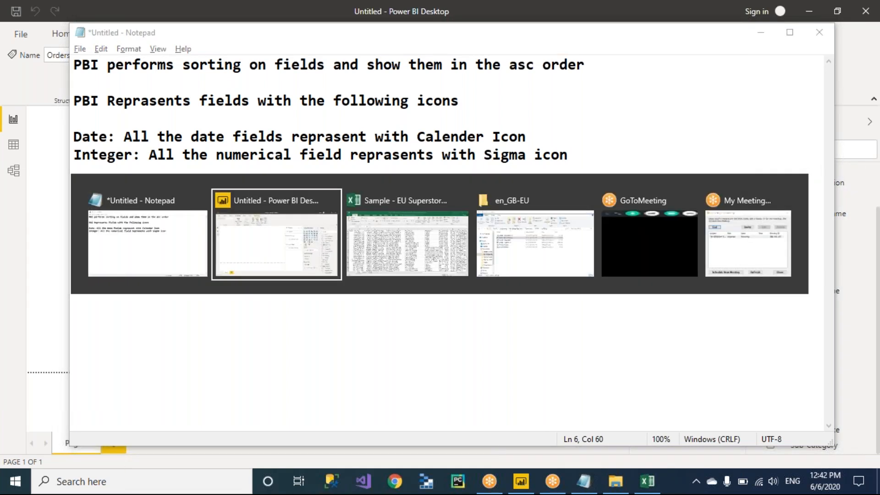
{"action": "key", "text": "alt+Tab"}
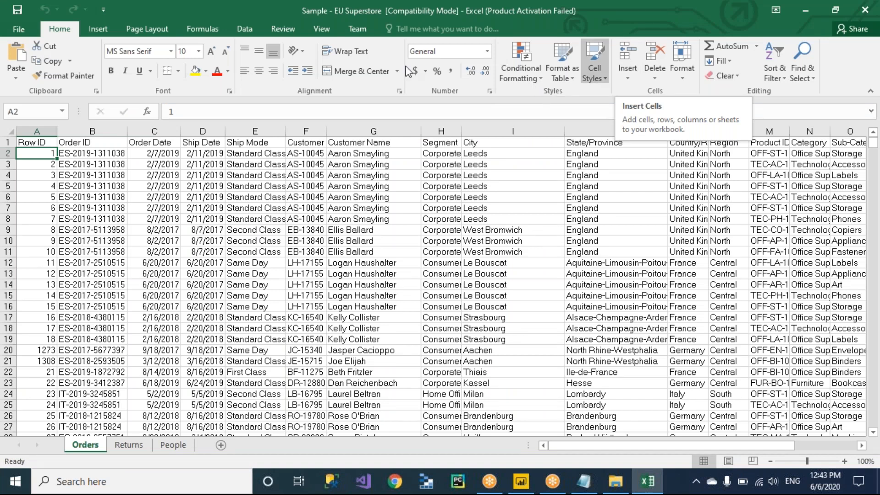
{"action": "left_click", "coordinate": [37, 188]}
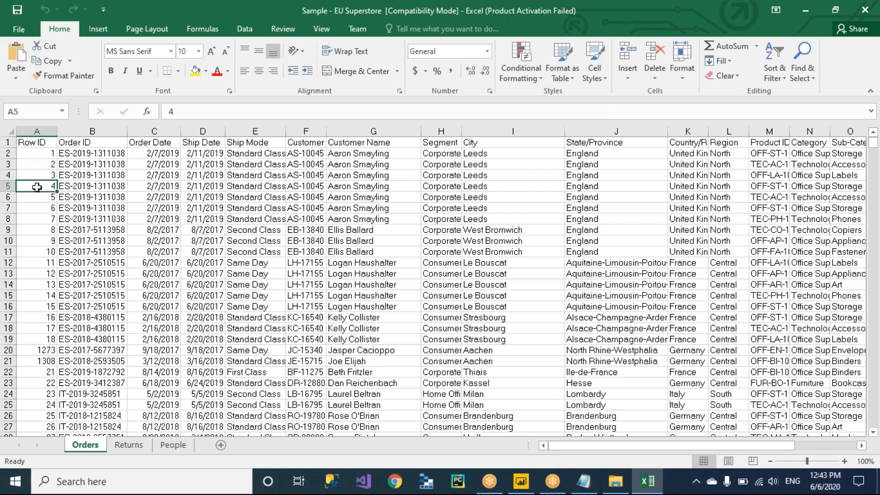
{"action": "key", "text": "alt+Tab"}
{"action": "key", "text": "alt+Tab"}
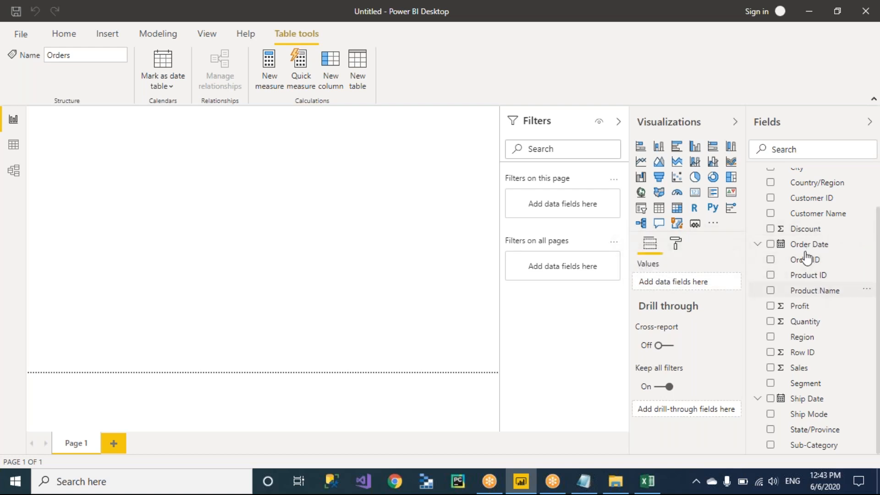
Switch to Notepad and add the line "String: It wont reprasents with any specific icon" below the Integer line
{"action": "key", "text": "alt+Tab"}
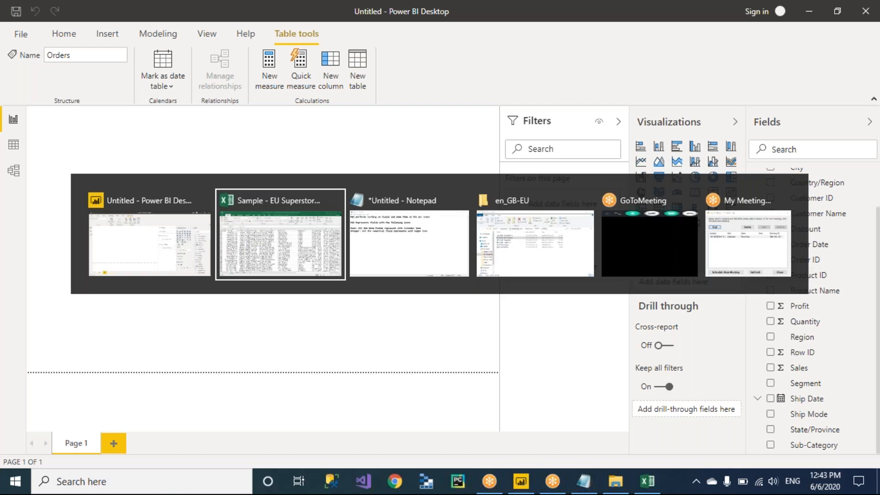
{"action": "key", "text": "alt+Tab"}
{"action": "key", "text": "Tab"}
{"action": "key", "text": "Return"}
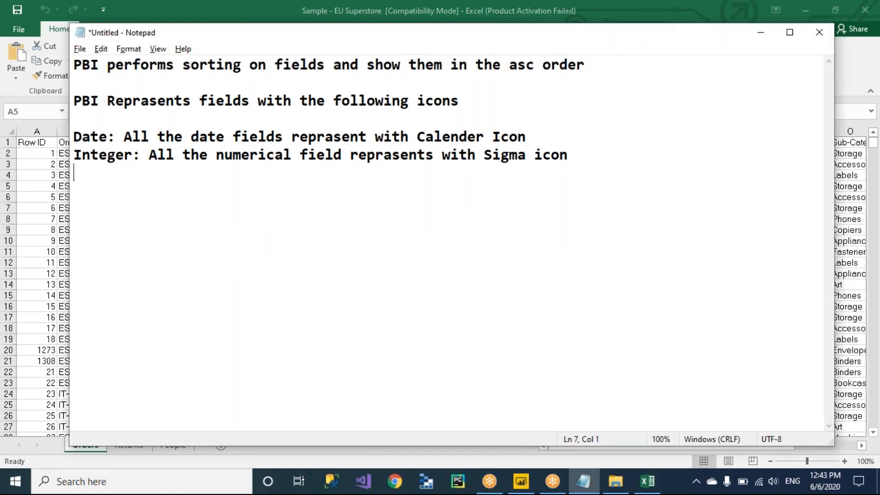
{"action": "type", "text": "String"}
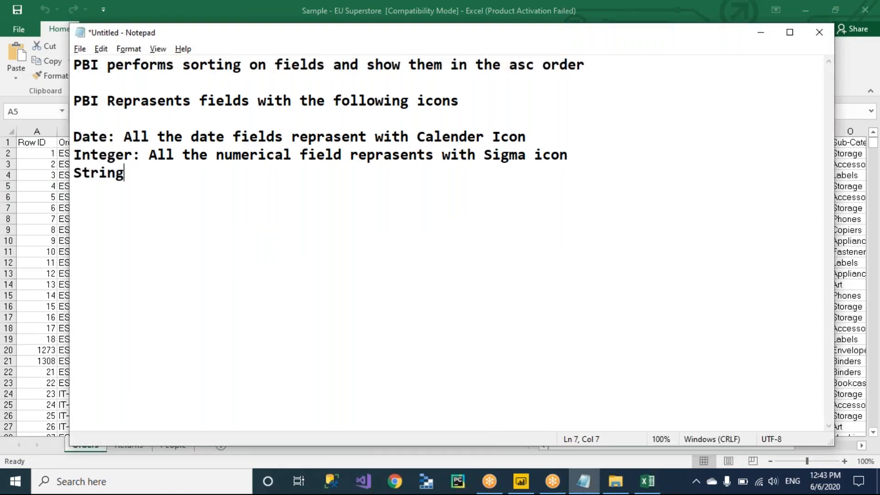
{"action": "type", "text": ": It wont"}
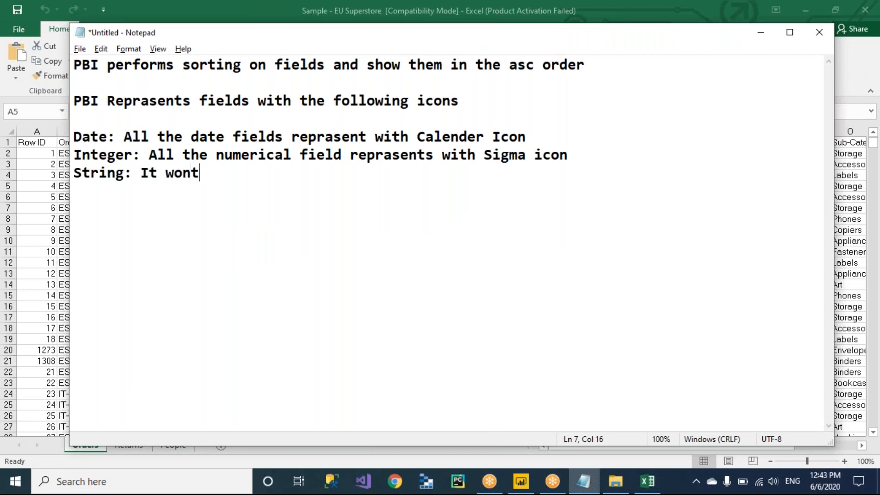
{"action": "type", "text": " reprase"}
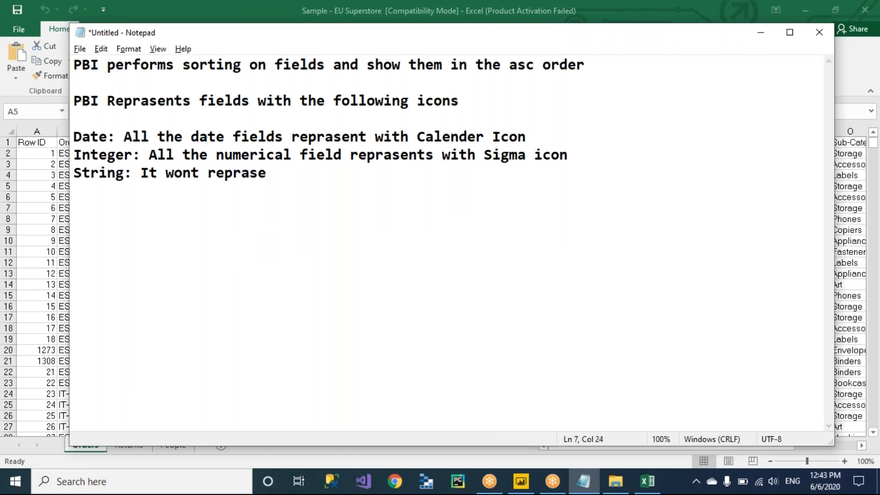
{"action": "type", "text": "nts with "}
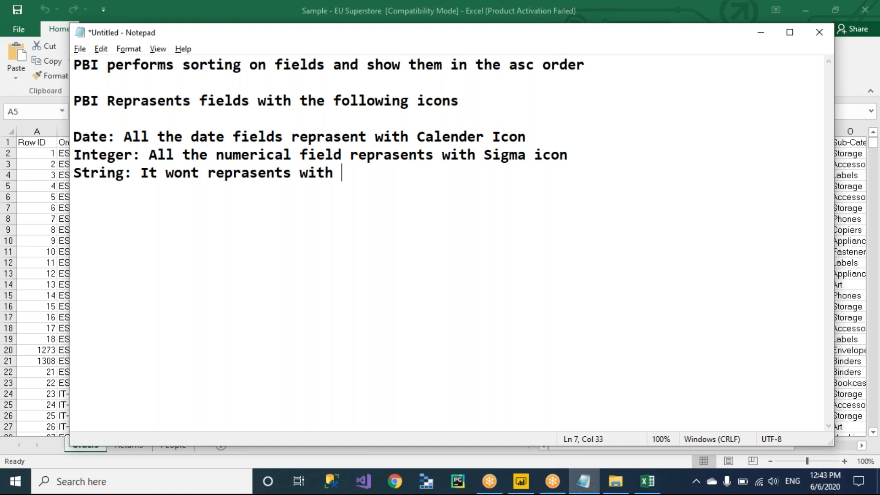
{"action": "type", "text": "any specif"}
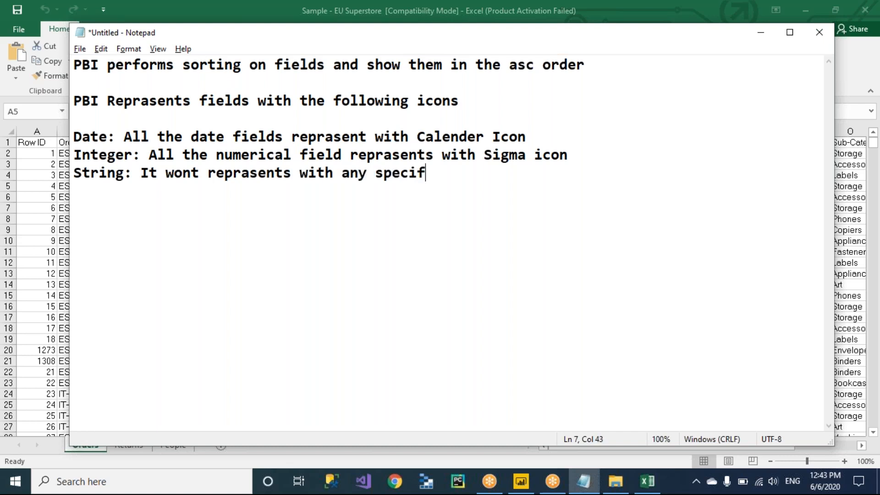
{"action": "type", "text": "ic icon"}
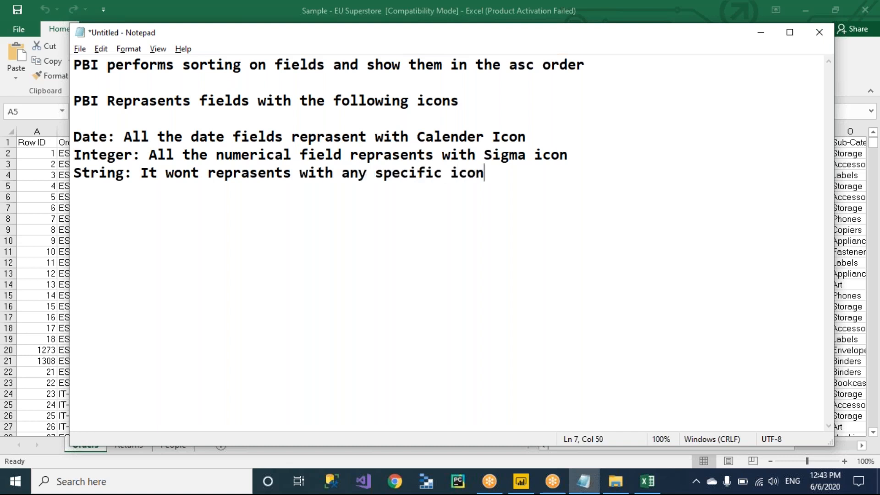
Switch to Power BI Desktop and collapse the Filters pane to enlarge the report canvas
{"action": "key", "text": "alt+Tab"}
{"action": "key", "text": "alt+Tab"}
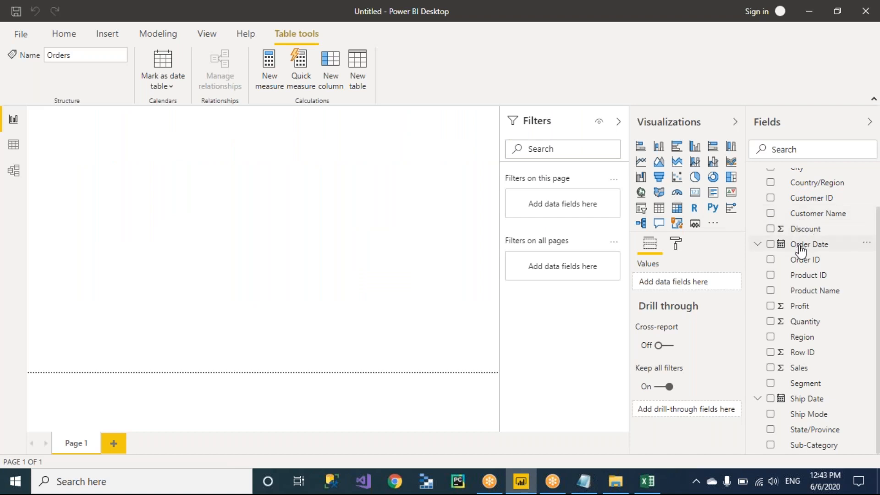
{"action": "left_click", "coordinate": [620, 122]}
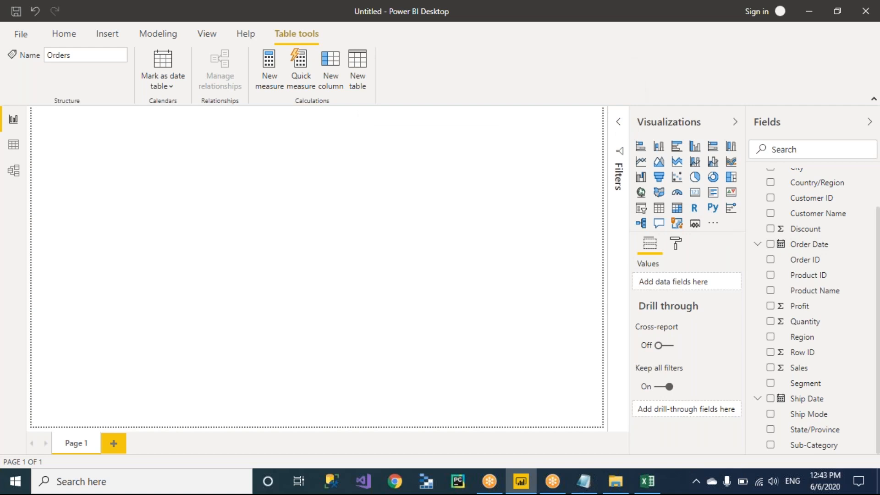
Switch to Notepad and add the line "Visual: Graphical reprasentation of the data" after a blank line
{"action": "key", "text": "alt+Tab"}
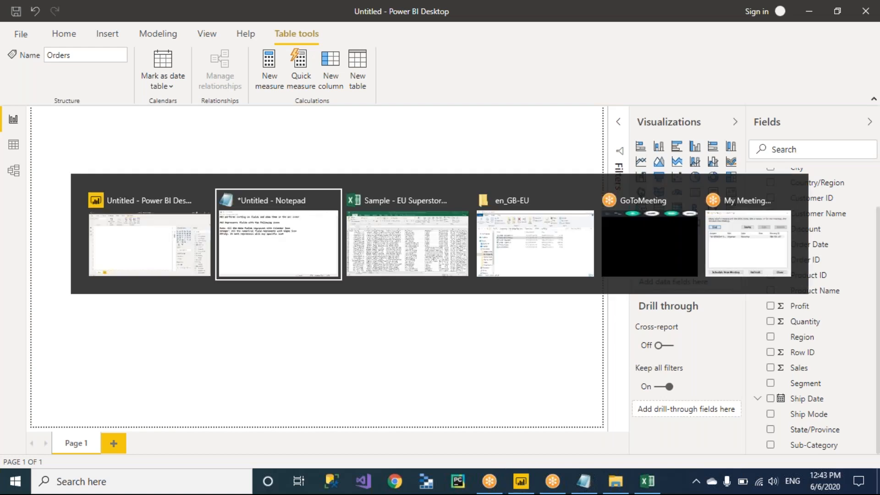
{"action": "key", "text": "Return"}
{"action": "key", "text": "Return"}
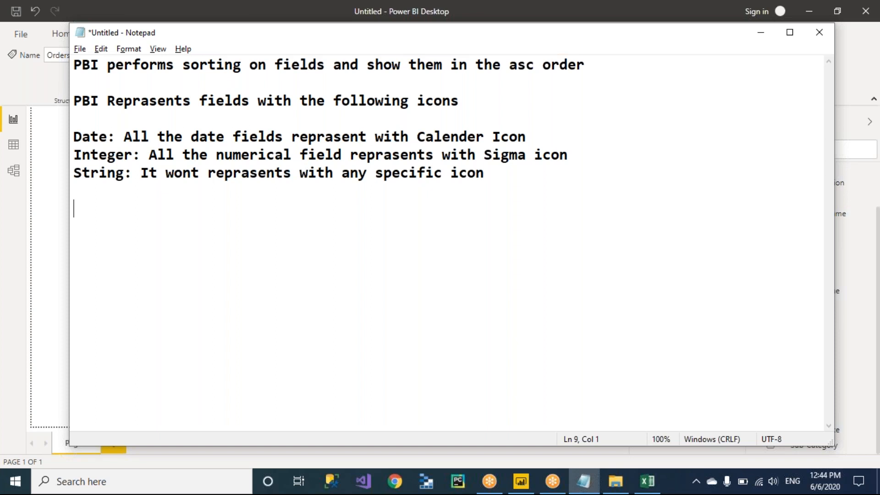
{"action": "type", "text": "Visual:"}
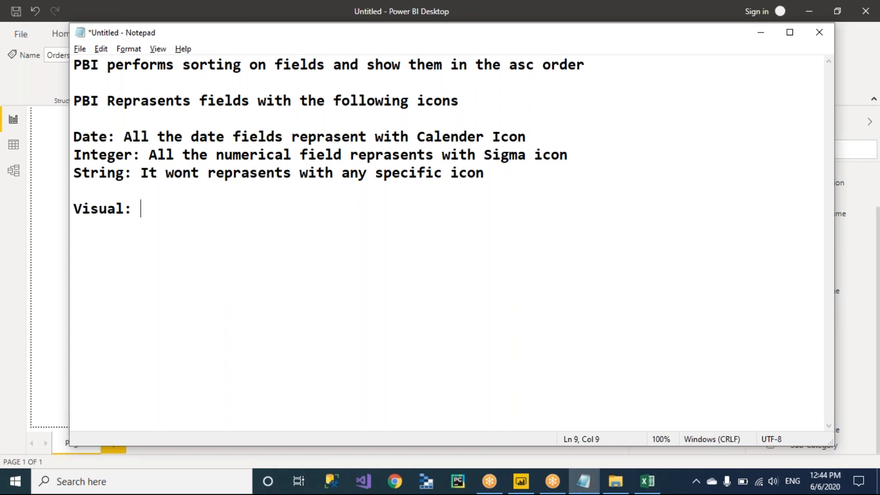
{"action": "type", "text": " Graphica"}
{"action": "type", "text": "l re"}
{"action": "type", "text": "p"}
{"action": "key", "text": "BackSpace"}
{"action": "type", "text": "reprasenta"}
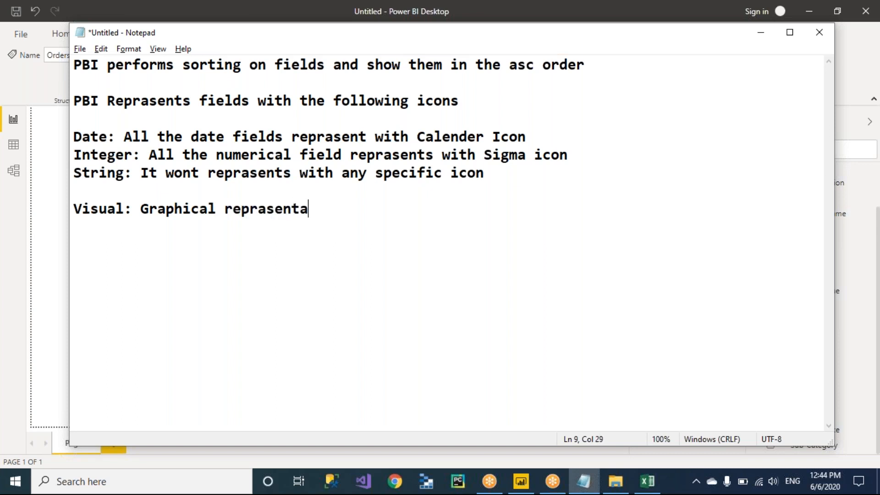
{"action": "type", "text": "tion"}
{"action": "type", "text": "of the data"}
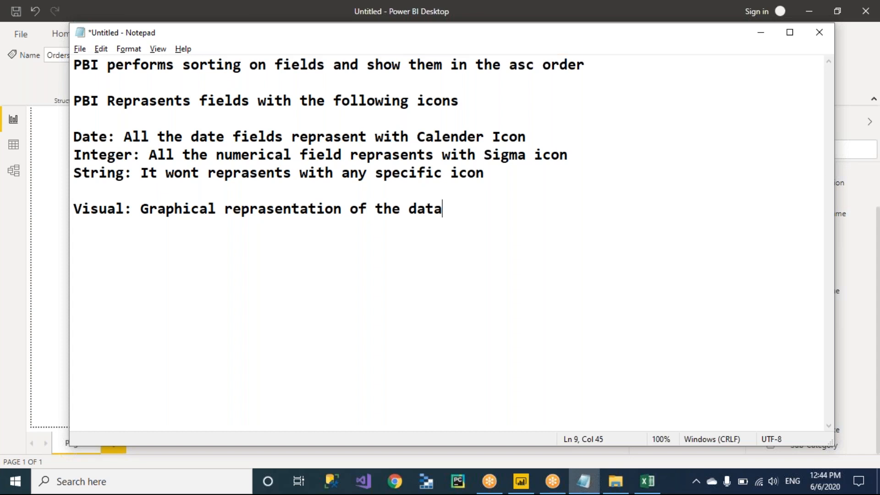
Switch to Power BI Desktop, build a table visual from Region and Sales on the report page, and delete it
{"action": "key", "text": "alt+Tab"}
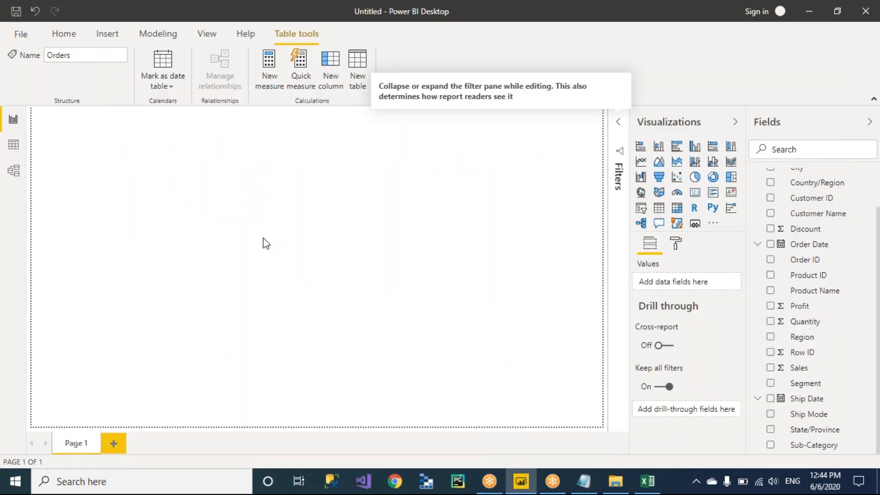
{"action": "left_click", "coordinate": [271, 172]}
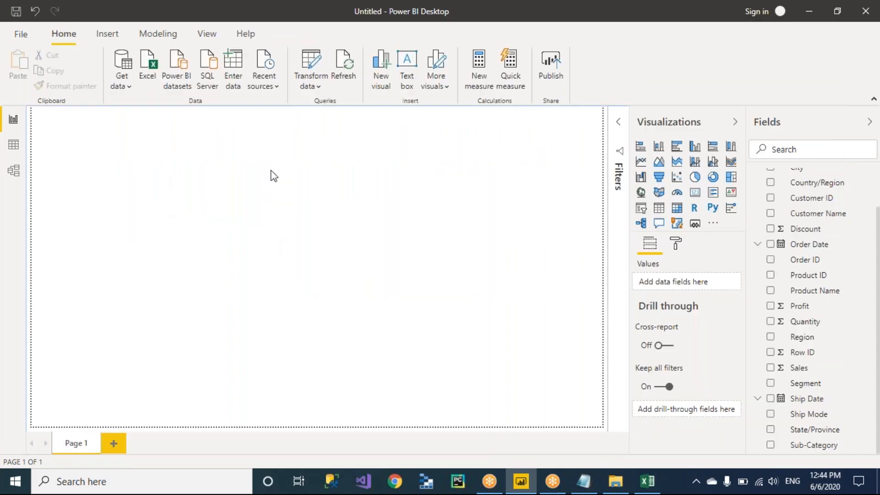
{"action": "left_click", "coordinate": [661, 210]}
{"action": "left_click", "coordinate": [771, 338]}
{"action": "left_click", "coordinate": [771, 368]}
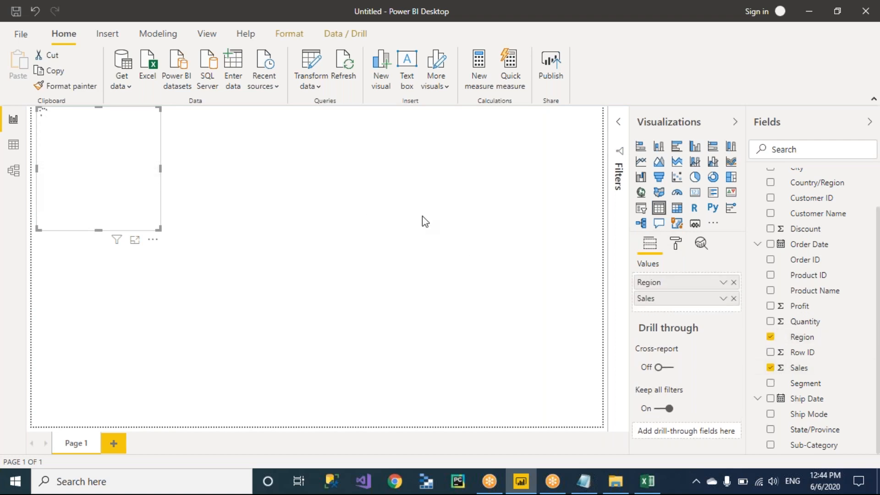
{"action": "key", "text": "Delete"}
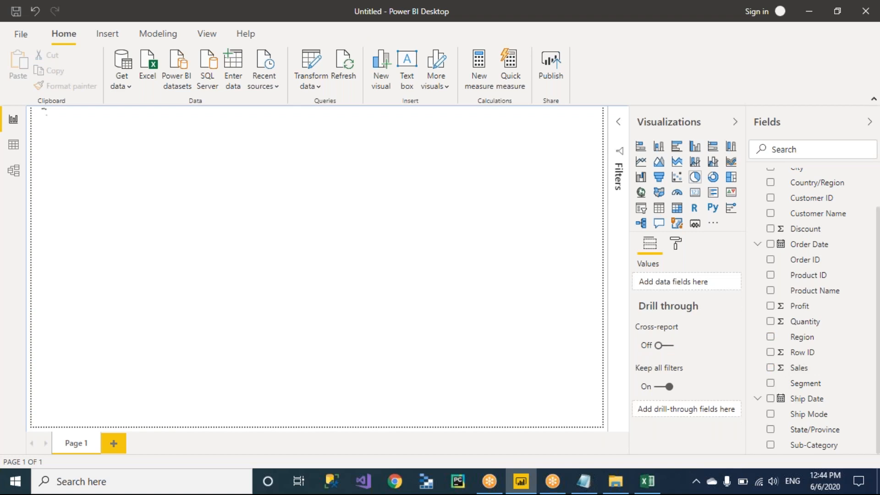
Restore the deleted Region and Sales table visual and add a pie chart of Sales by Region below it
{"action": "key", "text": "ctrl+z"}
{"action": "left_click", "coordinate": [695, 177]}
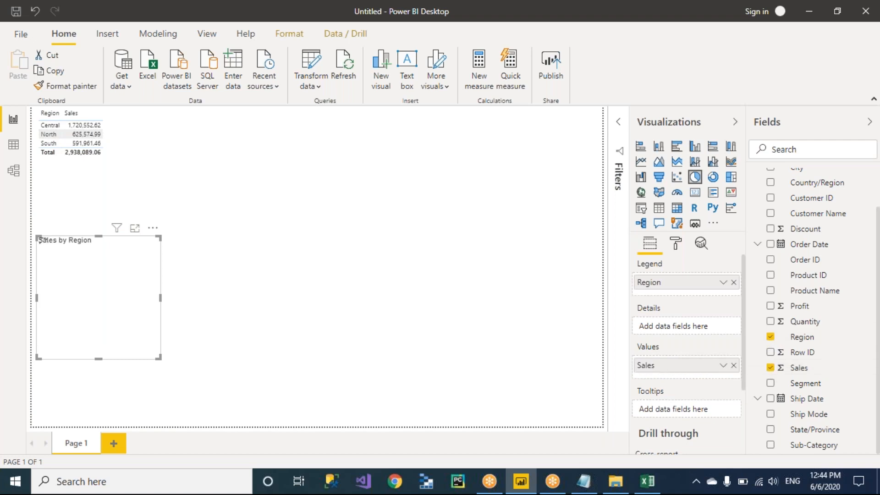
{"action": "left_click", "coordinate": [109, 171]}
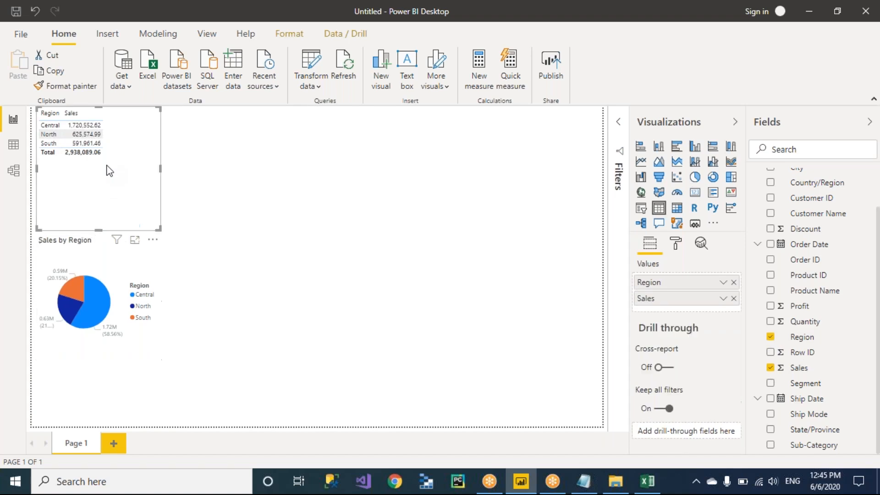
Move the Sales by Region pie chart to the right of the table visual, leaving the table selected
{"action": "left_click", "coordinate": [119, 271]}
{"action": "left_click_drag", "start_coordinate": [152, 232], "coordinate": [350, 132]}
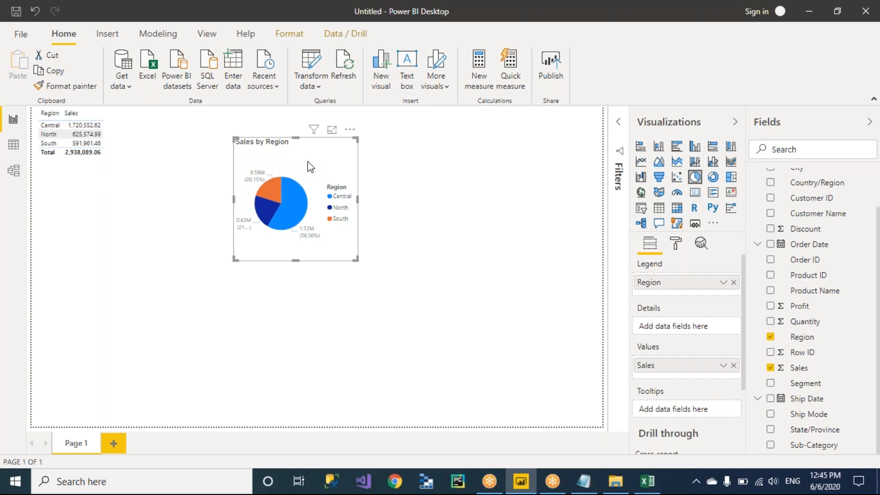
{"action": "left_click", "coordinate": [111, 173]}
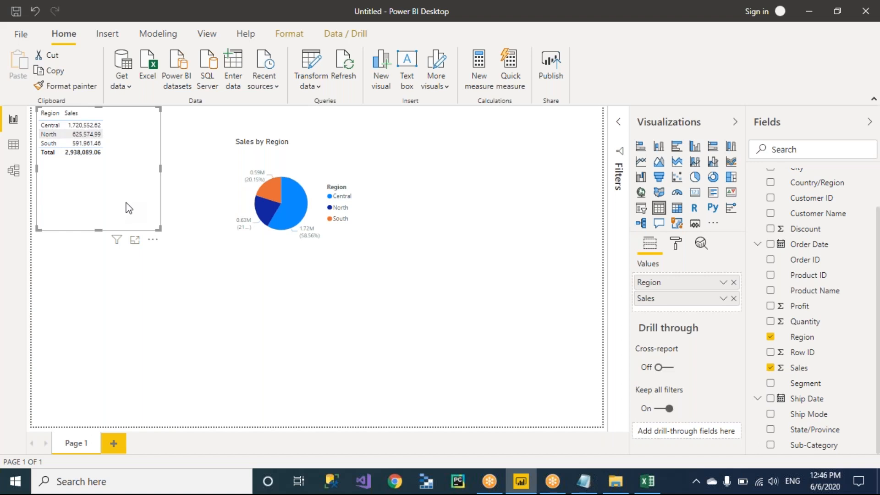
Switch to Notepad and add the line "Note: to develop a visual 95% of the time we use atleast one dimension and one measure" at the end
{"action": "key", "text": "alt+Tab"}
{"action": "key", "text": "Return"}
{"action": "key", "text": "Return"}
{"action": "type", "text": "Note"}
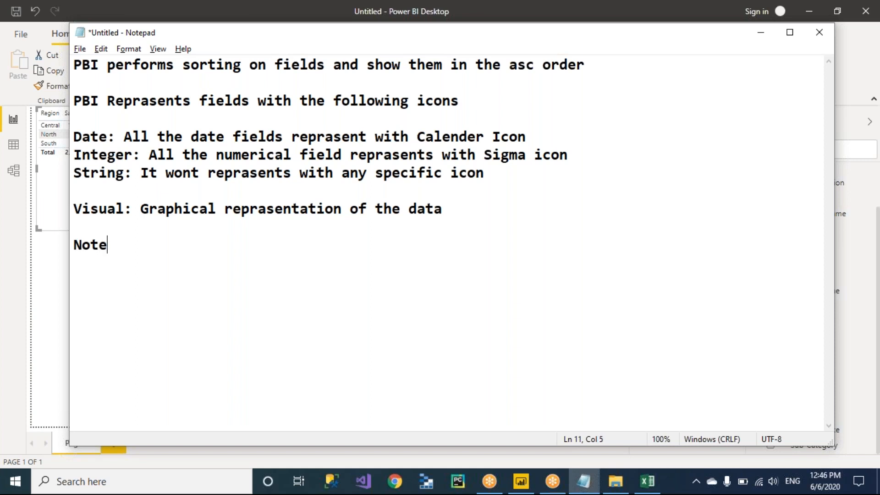
{"action": "type", "text": ": to devel"}
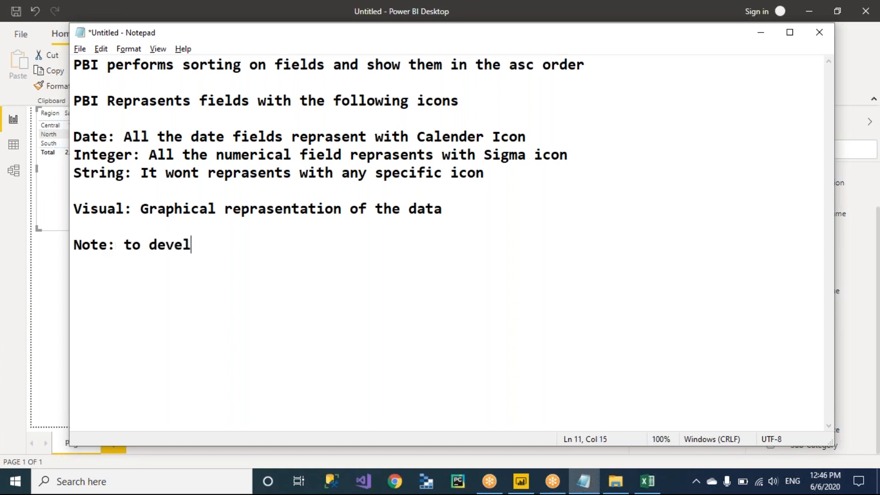
{"action": "type", "text": "op a visual"}
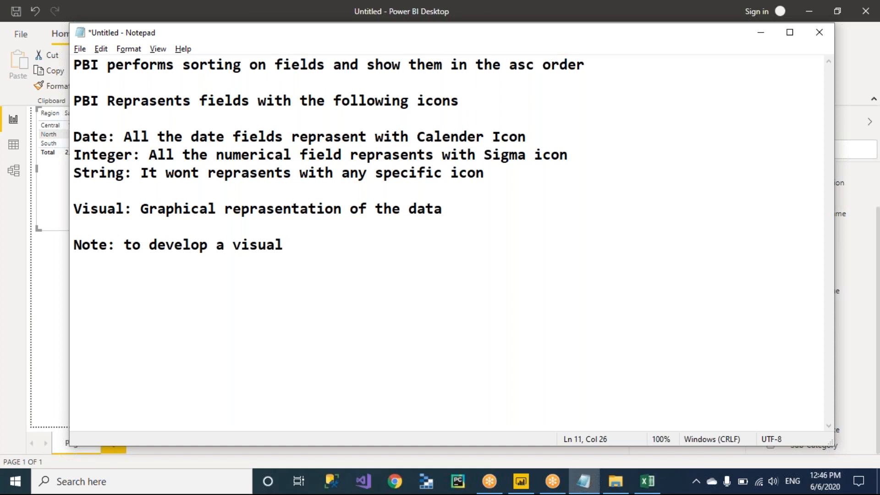
{"action": "type", "text": " 95% of the time"}
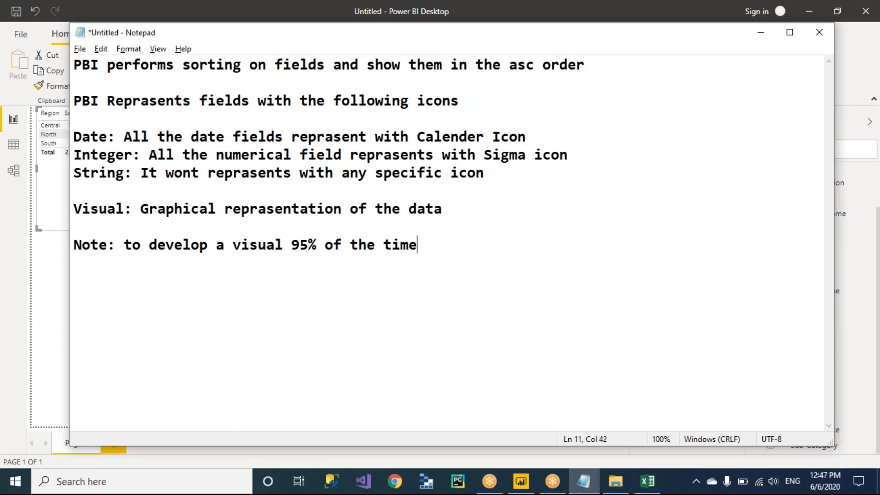
{"action": "type", "text": " we use at"}
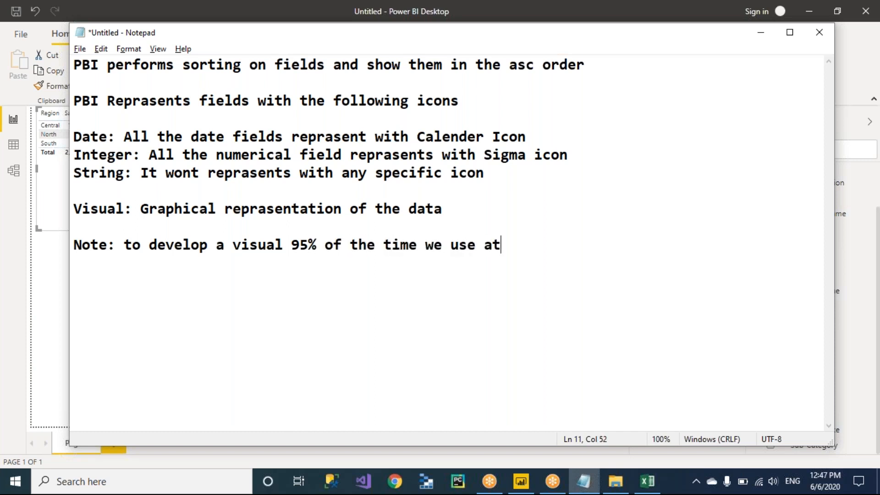
{"action": "type", "text": "least one d"}
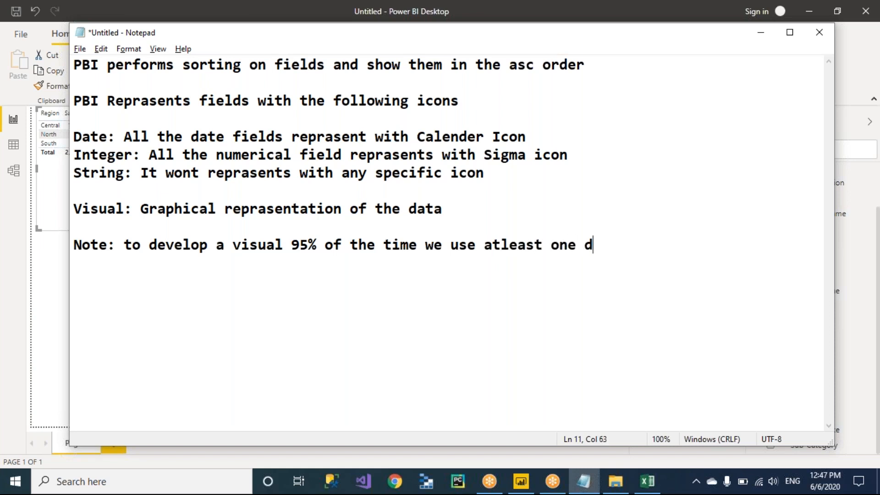
{"action": "type", "text": "imension and "}
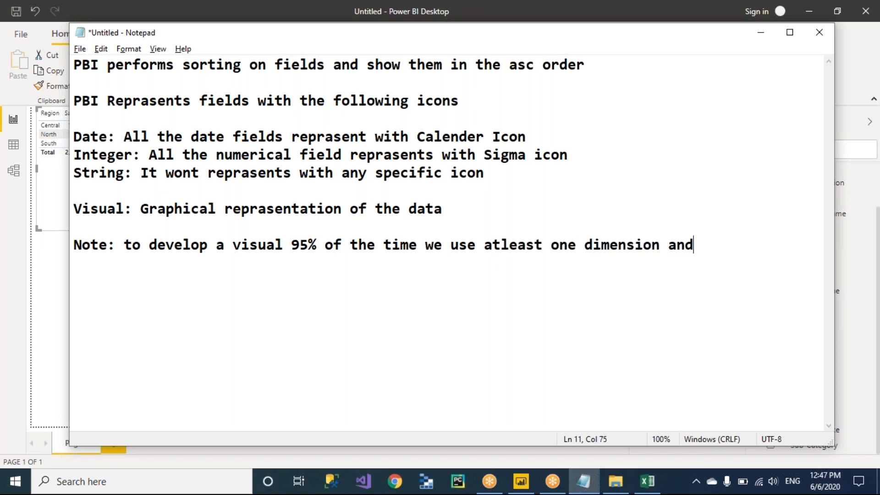
{"action": "type", "text": "one meas"}
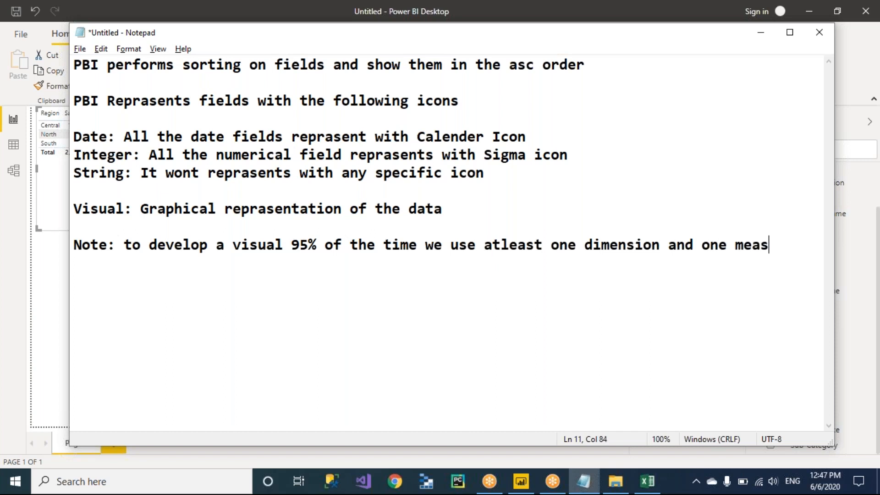
{"action": "type", "text": "ure"}
Add the line "Dimension: A field which is a string or a date" after a blank line
{"action": "key", "text": "Return"}
{"action": "key", "text": "Return"}
{"action": "type", "text": "Dimesn"}
{"action": "key", "text": "BackSpace"}
{"action": "key", "text": "BackSpace"}
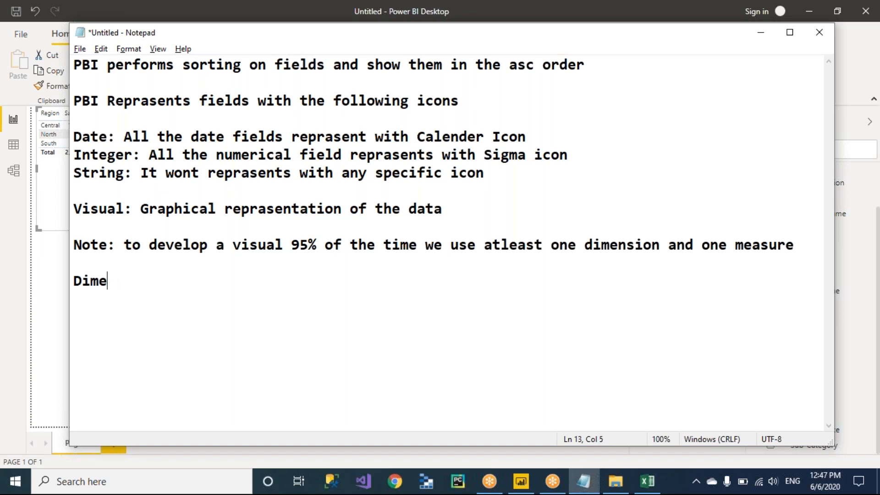
{"action": "type", "text": "nsion: A fie"}
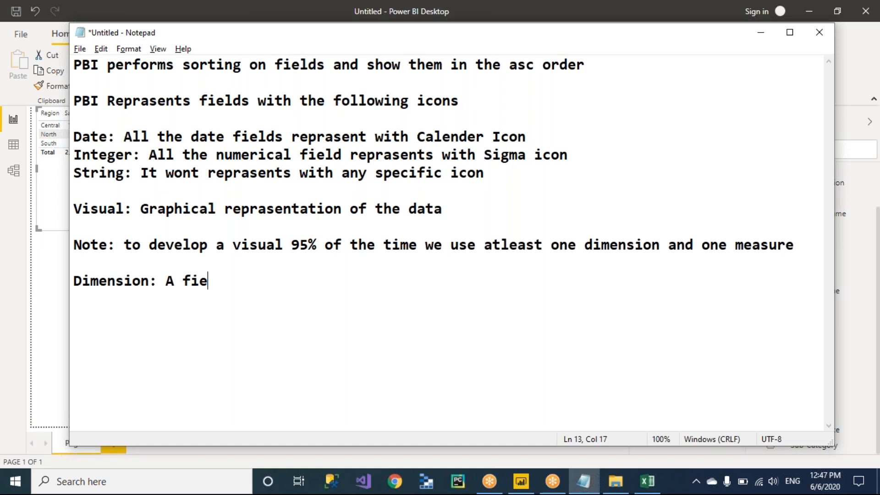
{"action": "type", "text": "ld which "}
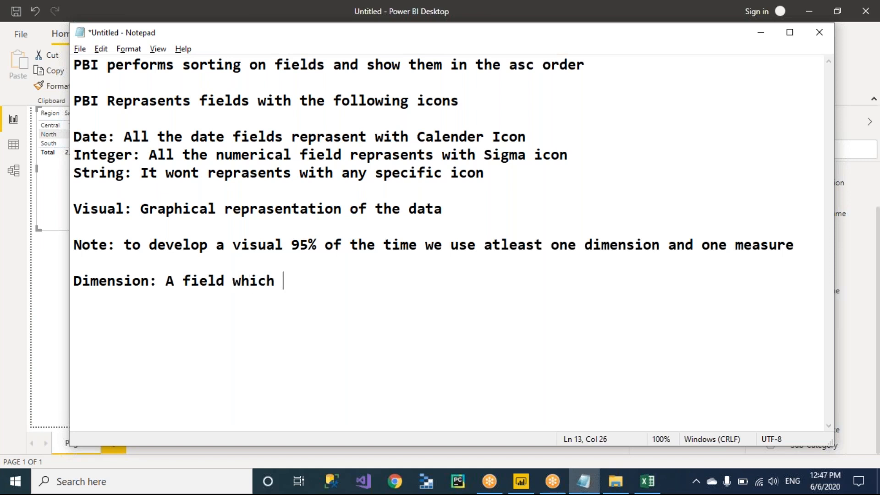
{"action": "type", "text": "gives textu"}
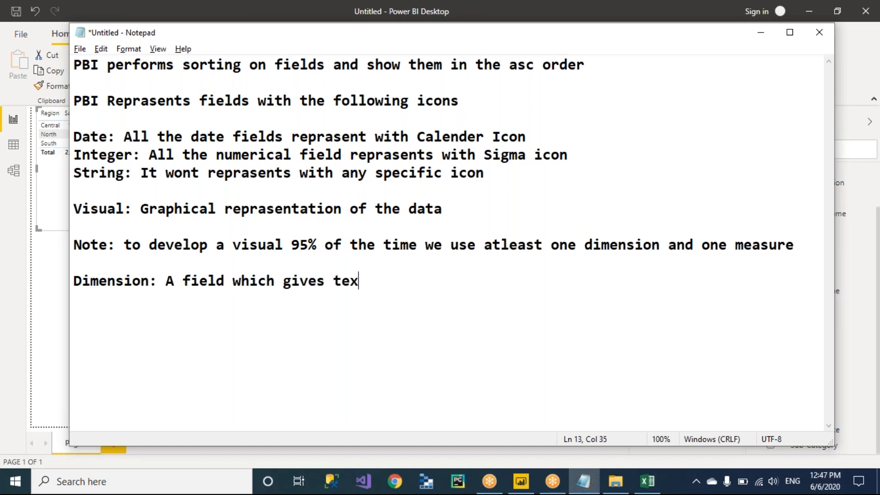
{"action": "key", "text": "BackSpace"}
{"action": "key", "text": "BackSpace"}
{"action": "key", "text": "BackSpace"}
{"action": "key", "text": "BackSpace"}
{"action": "key", "text": "BackSpace"}
{"action": "key", "text": "BackSpace"}
{"action": "key", "text": "BackSpace"}
{"action": "key", "text": "BackSpace"}
{"action": "key", "text": "BackSpace"}
{"action": "key", "text": "BackSpace"}
{"action": "key", "text": "BackSpace"}
{"action": "type", "text": "is a stri"}
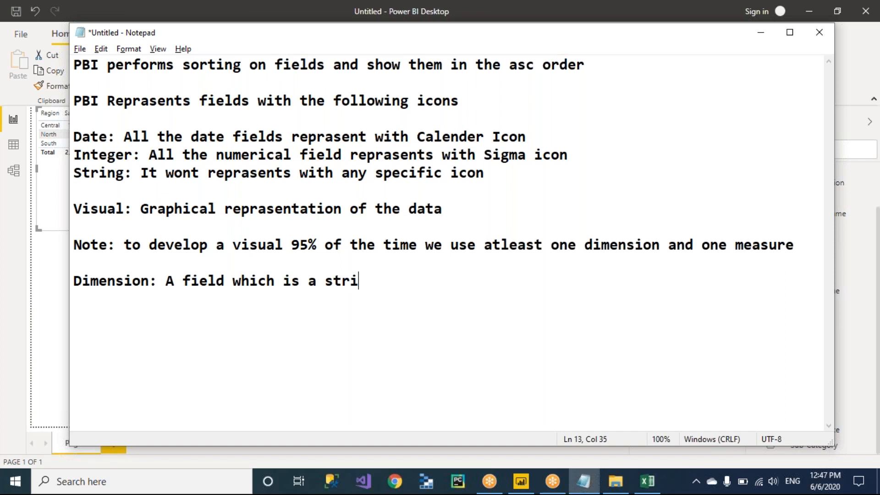
{"action": "type", "text": "ng or a date"}
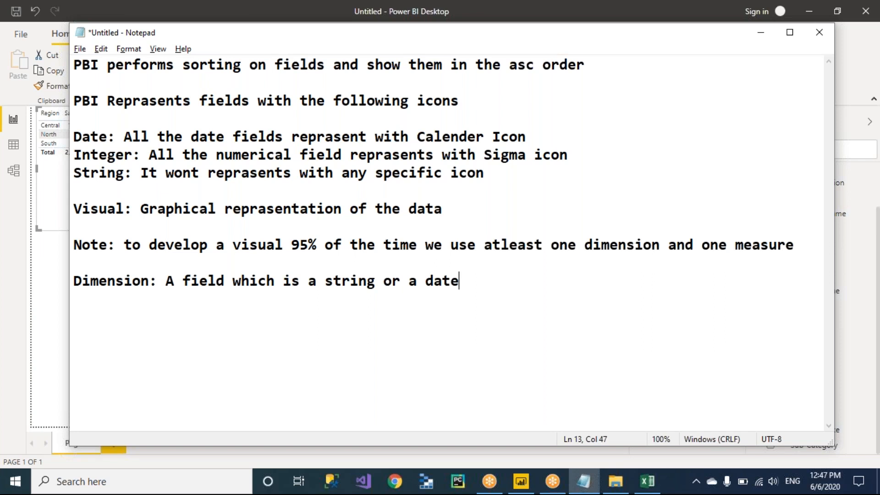
Move the line "String: It wont reprasents with any specific icon" from below the Integer line to above the Date line
{"action": "left_click", "coordinate": [97, 137]}
{"action": "left_click", "coordinate": [93, 158]}
{"action": "left_click_drag", "start_coordinate": [93, 158], "coordinate": [115, 172]}
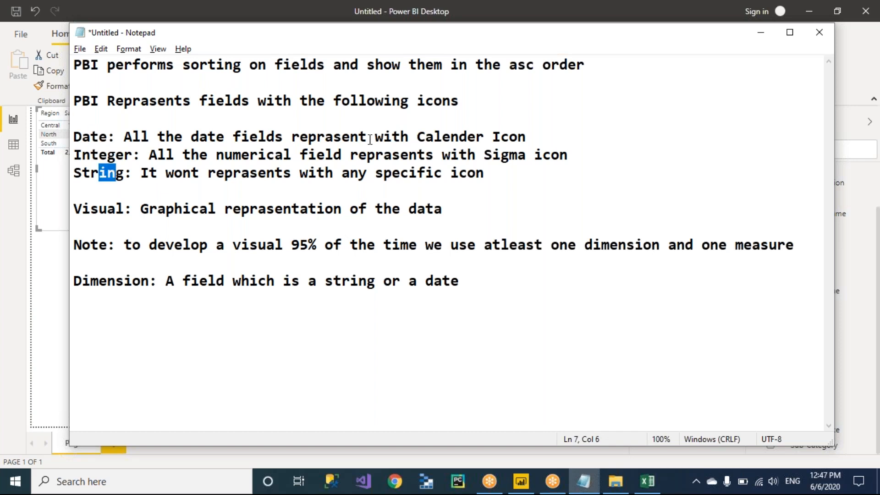
{"action": "left_click", "coordinate": [573, 157]}
{"action": "left_click", "coordinate": [489, 174]}
{"action": "left_click_drag", "start_coordinate": [258, 190], "coordinate": [71, 174]}
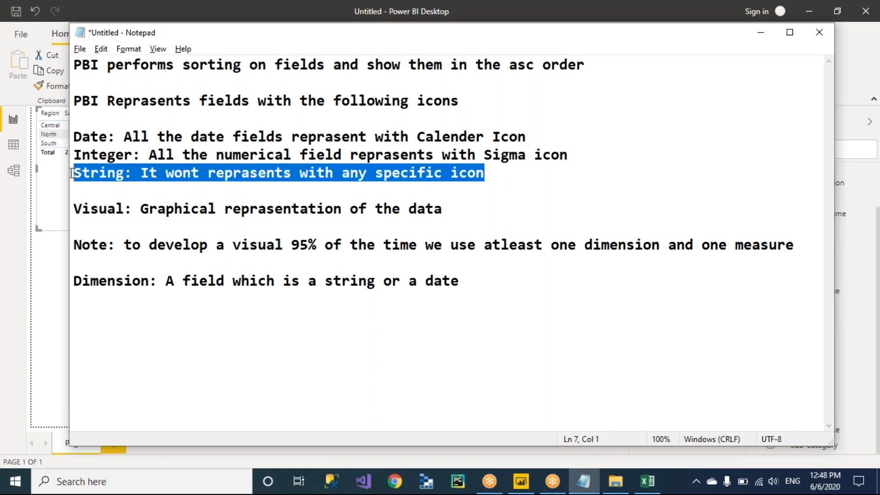
{"action": "key", "text": "BackSpace"}
{"action": "key", "text": "Up"}
{"action": "key", "text": "Up"}
{"action": "key", "text": "Up"}
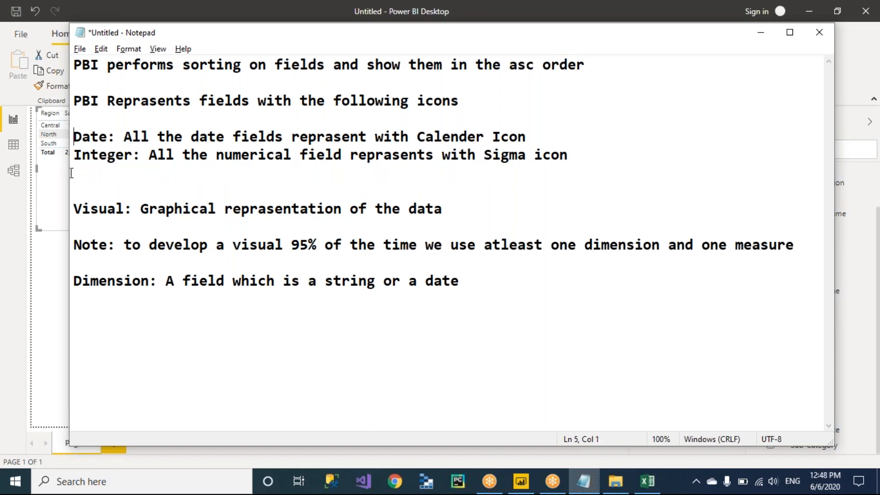
{"action": "key", "text": "Return"}
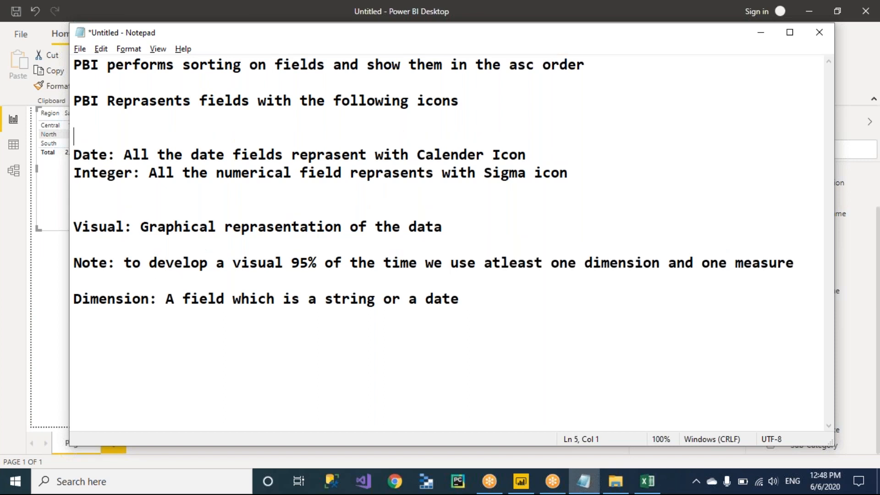
{"action": "type", "text": "String: It wont represants with any specific icon"}
Add the line "Measure: A field which give numerical information" directly below the Dimension line
{"action": "key", "text": "Down"}
{"action": "key", "text": "Down"}
{"action": "key", "text": "Down"}
{"action": "key", "text": "Down"}
{"action": "key", "text": "Down"}
{"action": "key", "text": "Down"}
{"action": "key", "text": "Down"}
{"action": "key", "text": "Down"}
{"action": "key", "text": "Down"}
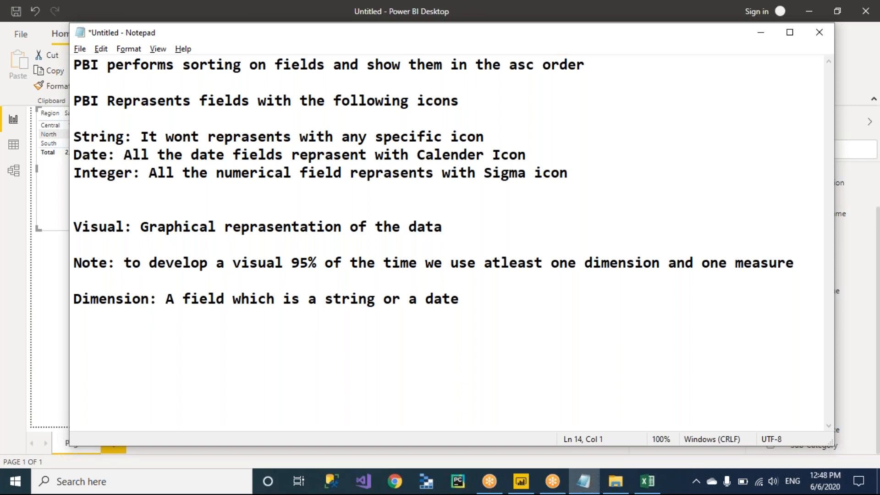
{"action": "key", "text": "End"}
{"action": "key", "text": "Return"}
{"action": "type", "text": "Measure"}
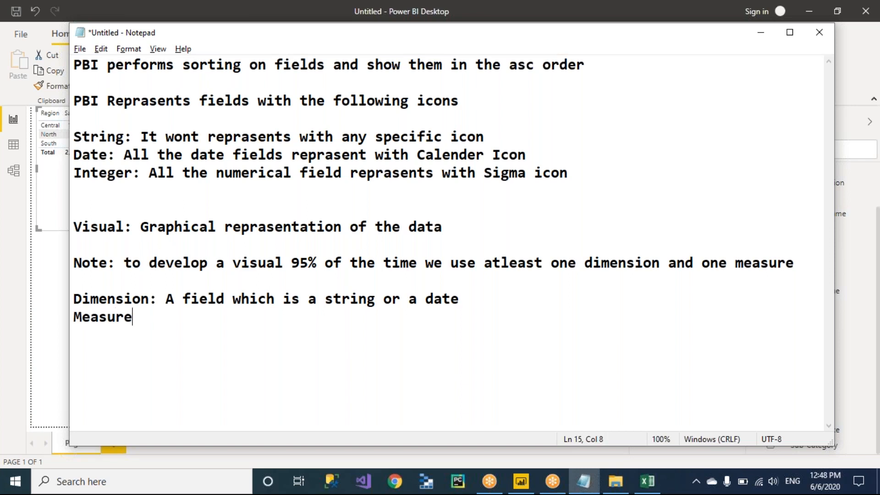
{"action": "type", "text": ": A field which gi"}
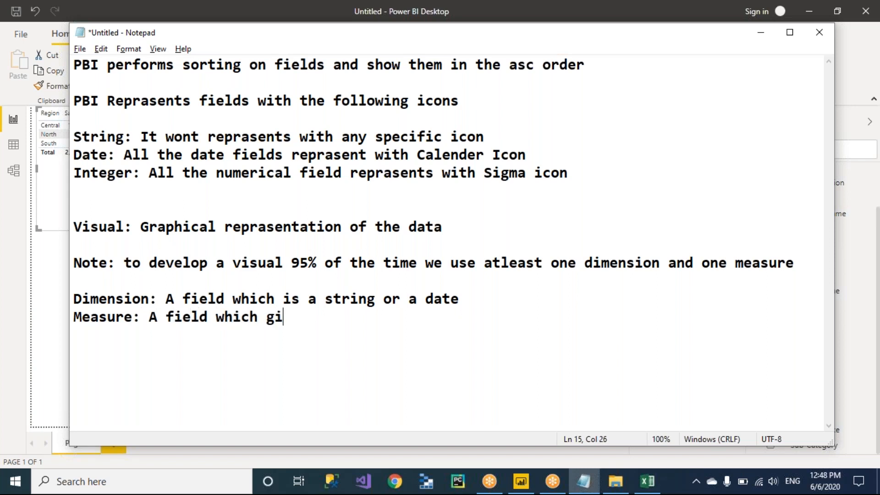
{"action": "type", "text": "ve numeri"}
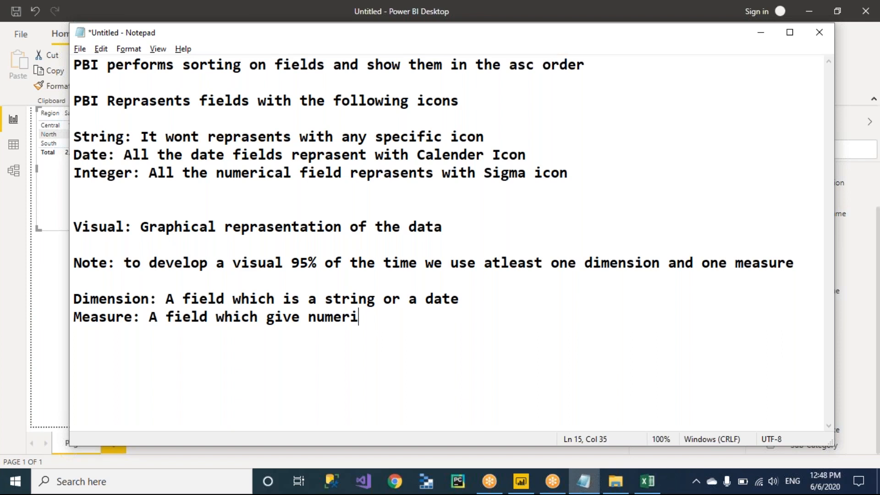
{"action": "type", "text": "cal inc=formtioa"}
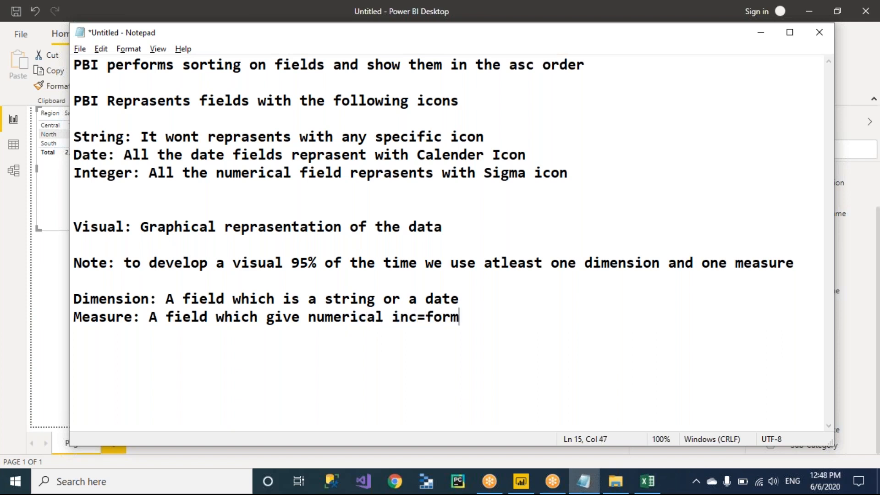
{"action": "key", "text": "BackSpace"}
{"action": "key", "text": "BackSpace"}
{"action": "key", "text": "BackSpace"}
{"action": "key", "text": "BackSpace"}
{"action": "key", "text": "BackSpace"}
{"action": "key", "text": "BackSpace"}
{"action": "key", "text": "BackSpace"}
{"action": "key", "text": "BackSpace"}
{"action": "key", "text": "BackSpace"}
{"action": "key", "text": "BackSpace"}
{"action": "type", "text": "for"}
{"action": "key", "text": "BackSpace"}
{"action": "type", "text": "or"}
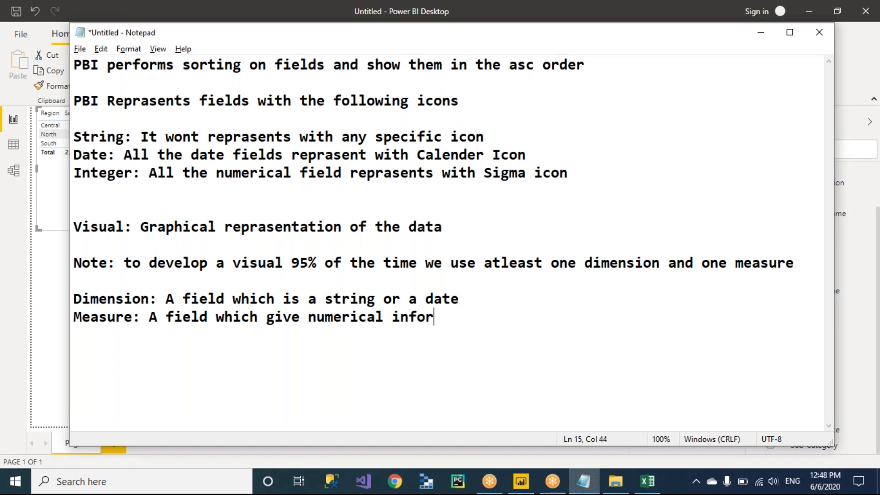
{"action": "type", "text": "mation"}
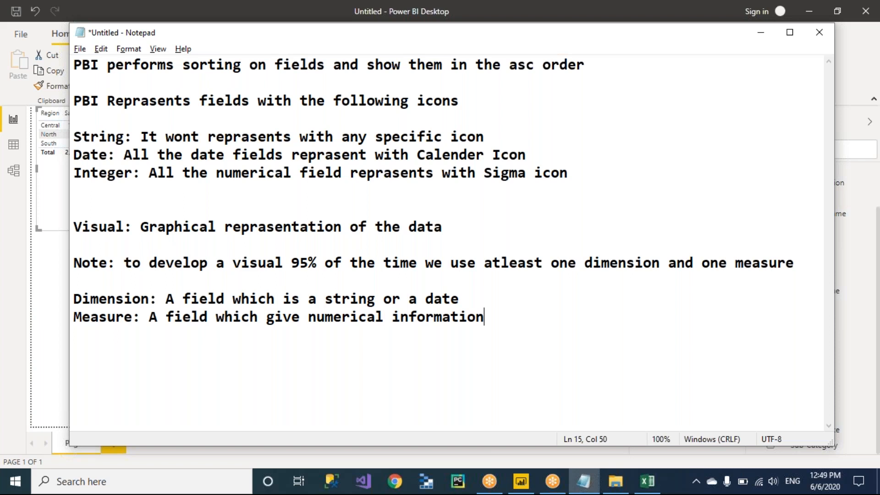
Add the line "Req: Sales by Region, Develop a visual, which shows sales by each region" after a blank line
{"action": "key", "text": "Return"}
{"action": "key", "text": "Return"}
{"action": "type", "text": "Req:"}
{"action": "type", "text": "Sales by "}
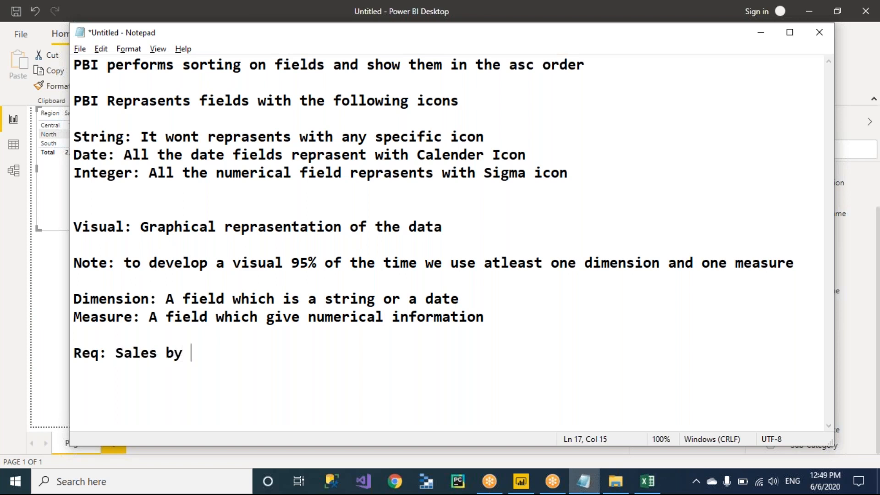
{"action": "type", "text": "Region"}
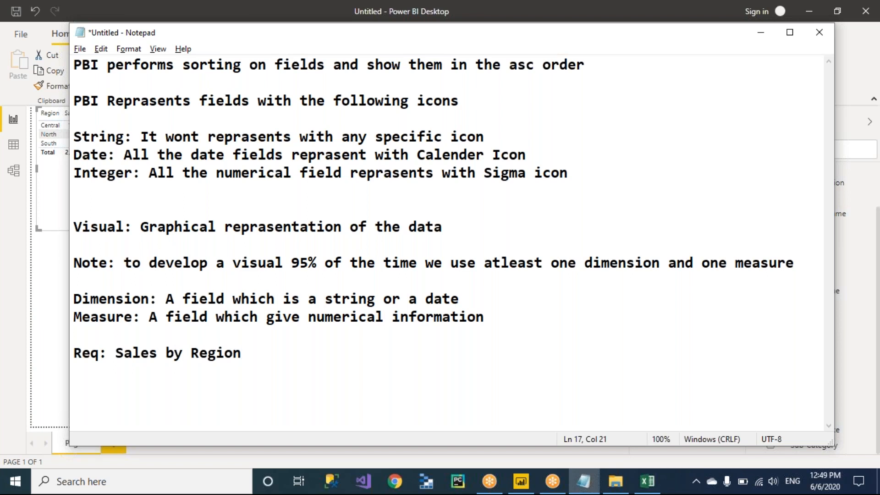
{"action": "type", "text": ", Develop a vi"}
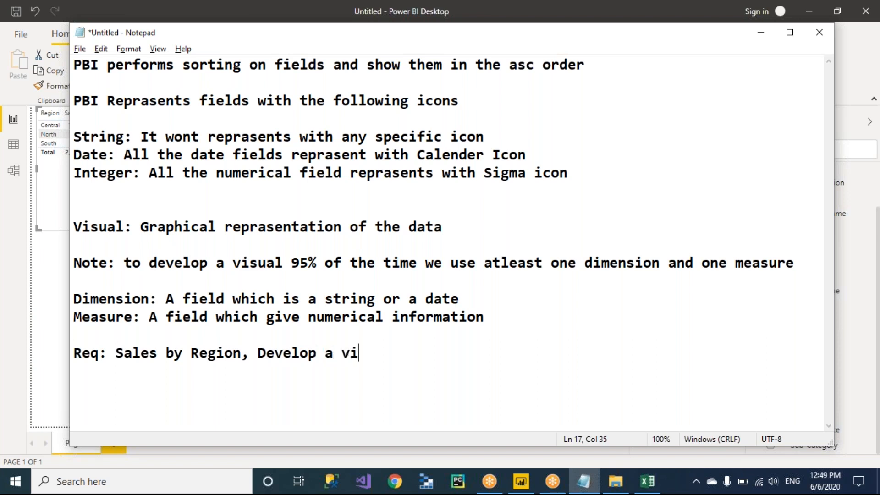
{"action": "type", "text": "sual, which shows s"}
{"action": "type", "text": "le"}
{"action": "key", "text": "BackSpace"}
{"action": "key", "text": "BackSpace"}
{"action": "key", "text": "BackSpace"}
{"action": "type", "text": "sales by each region"}
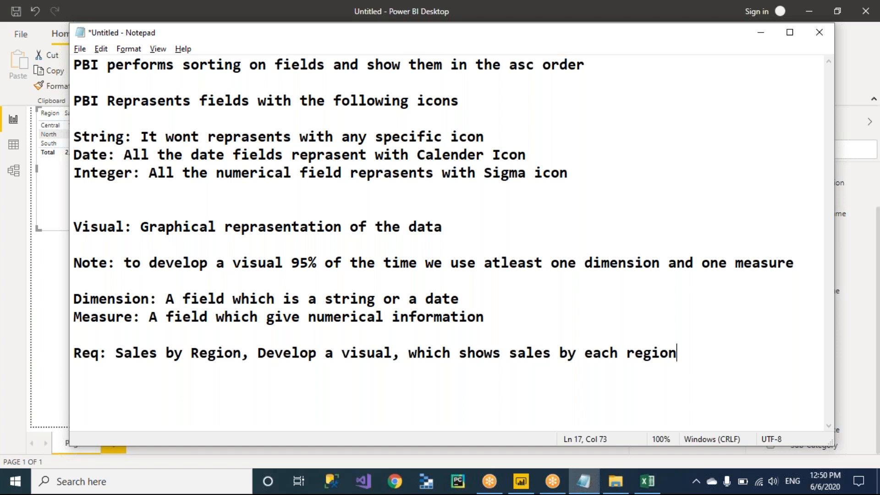
Switch to the Sample - EU Superstore workbook in Excel and go to the last column header of the Orders sheet
{"action": "key", "text": "alt+Tab"}
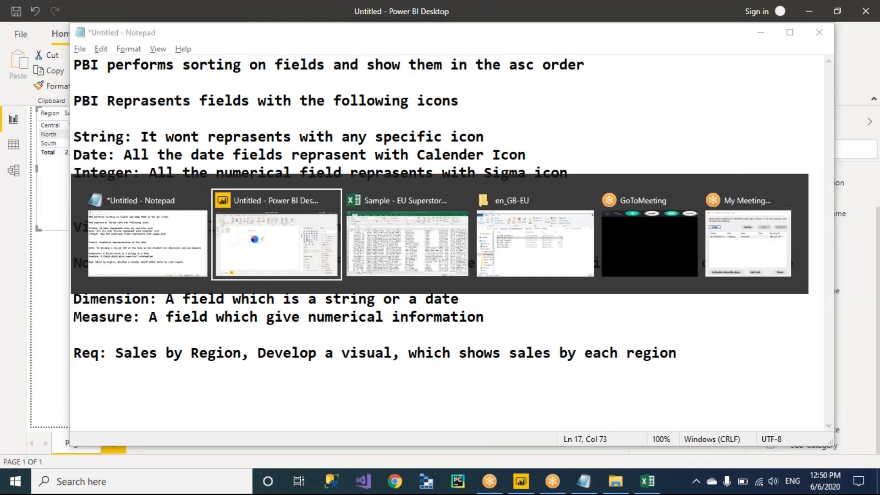
{"action": "key", "text": "alt+Tab"}
{"action": "key", "text": "ctrl+Home"}
{"action": "key", "text": "ctrl+Right"}
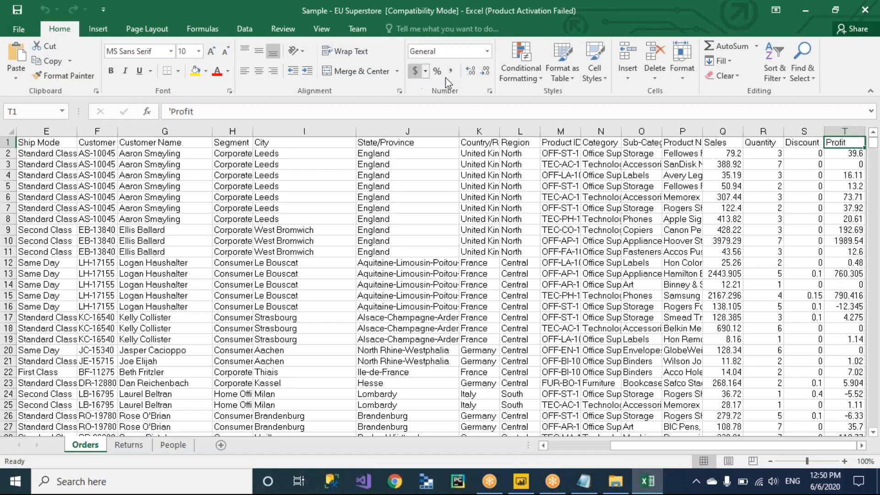
Locate the Sales and Region column headers in the Orders sheet
{"action": "left_click", "coordinate": [720, 143]}
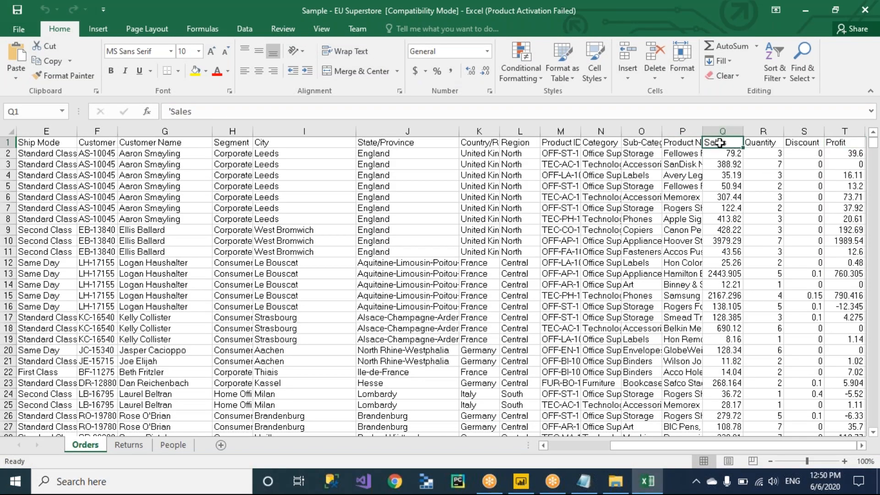
{"action": "left_click", "coordinate": [517, 143]}
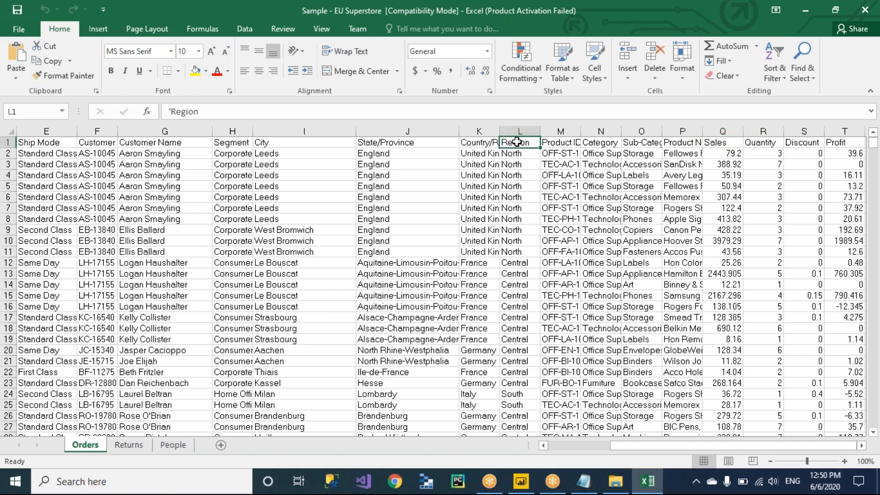
{"action": "key", "text": "alt+Tab"}
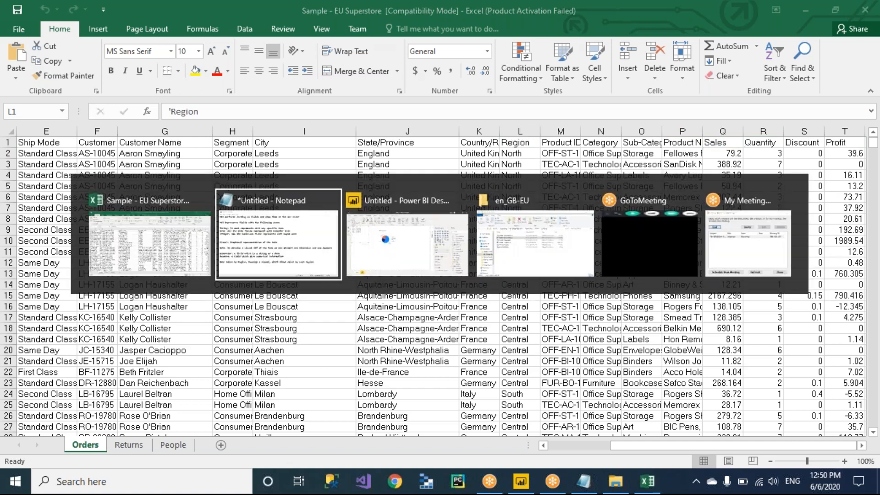
{"action": "key", "text": "alt+Tab"}
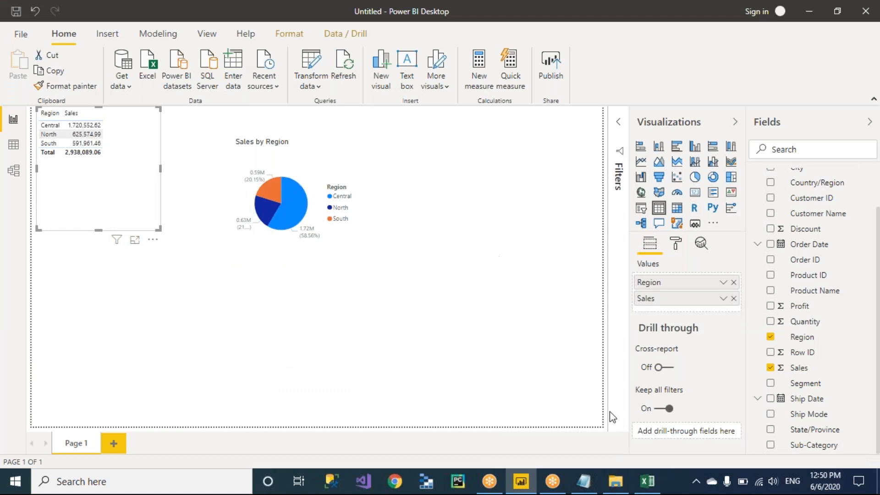
{"action": "left_click", "coordinate": [649, 488]}
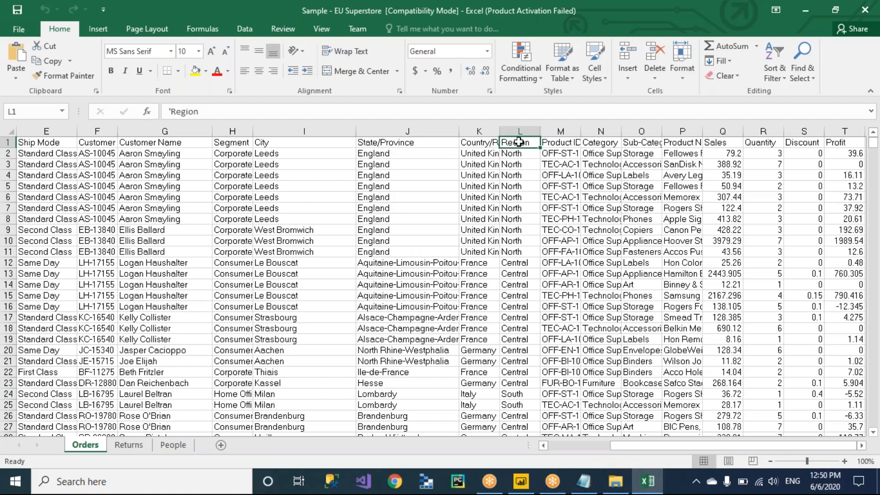
Switch to Power BI Desktop and examine all columns of the Orders table in Data view
{"action": "key", "text": "alt+Tab"}
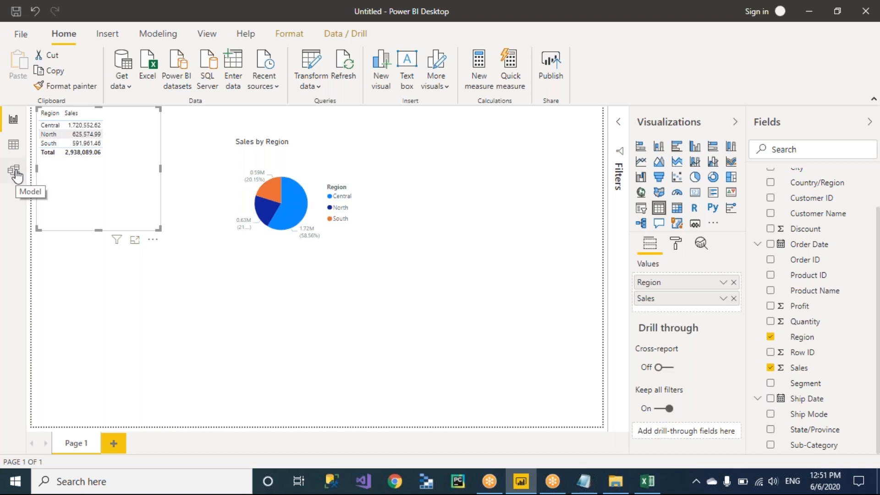
{"action": "left_click", "coordinate": [14, 146]}
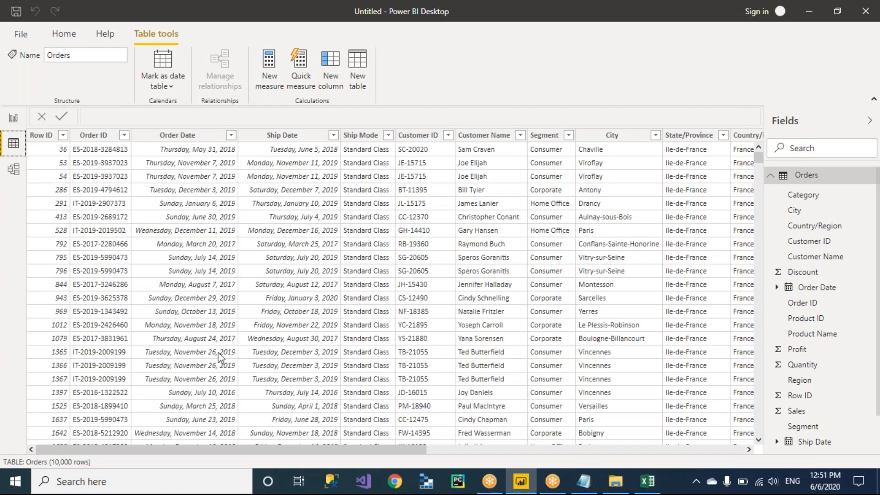
{"action": "left_click_drag", "start_coordinate": [193, 452], "coordinate": [517, 449]}
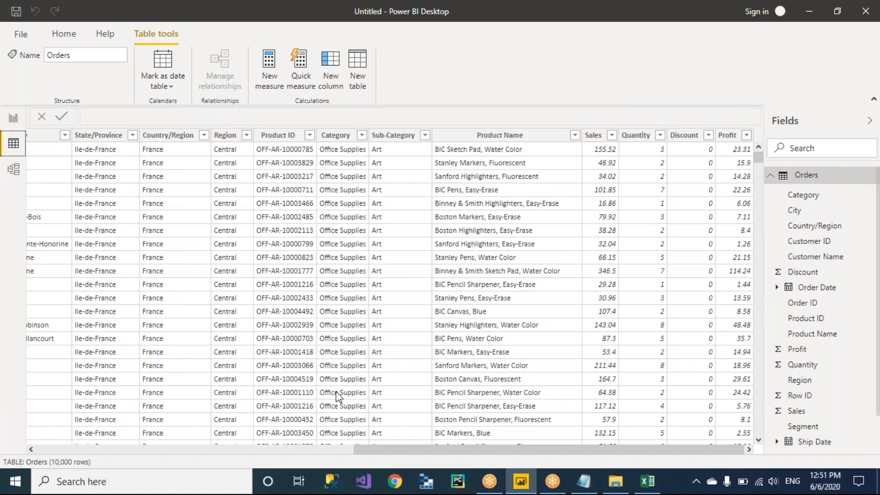
{"action": "left_click_drag", "start_coordinate": [493, 457], "coordinate": [3, 268]}
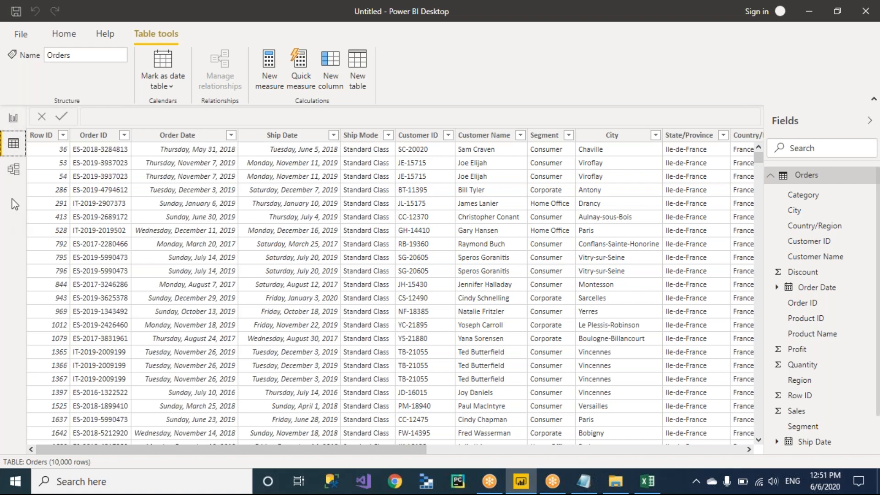
Return to the report page and delete the Region and Sales table and the Sales by Region pie chart
{"action": "left_click", "coordinate": [15, 121]}
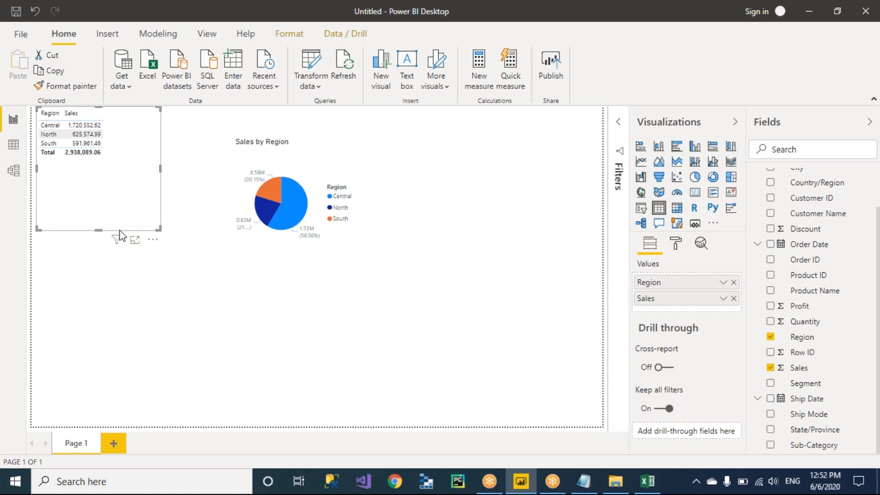
{"action": "key", "text": "Delete"}
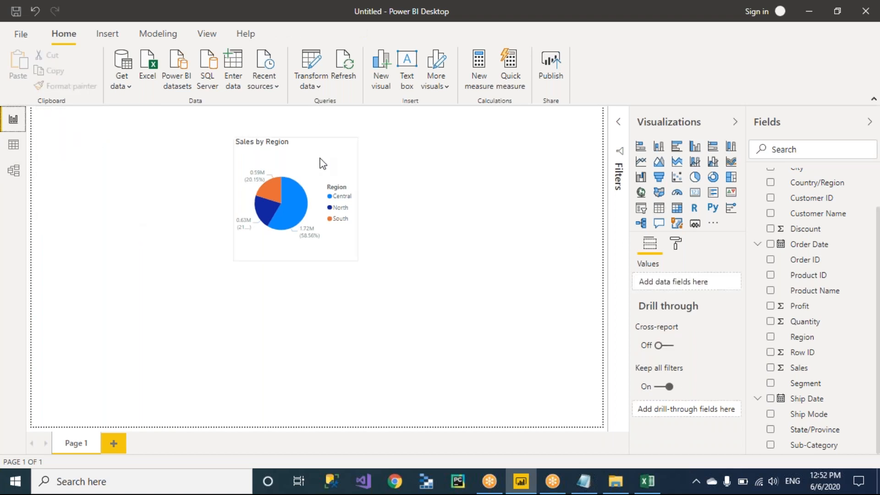
{"action": "left_click", "coordinate": [323, 164]}
{"action": "key", "text": "Delete"}
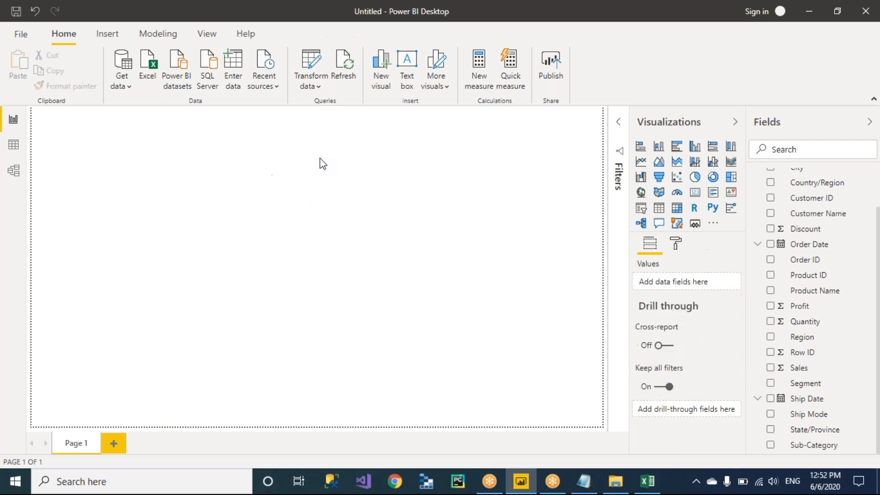
In Notepad, add below the Req line "Note: Before you develop a visual, you should analyse and you need find out what visual you need to use"
{"action": "key", "text": "alt+Tab"}
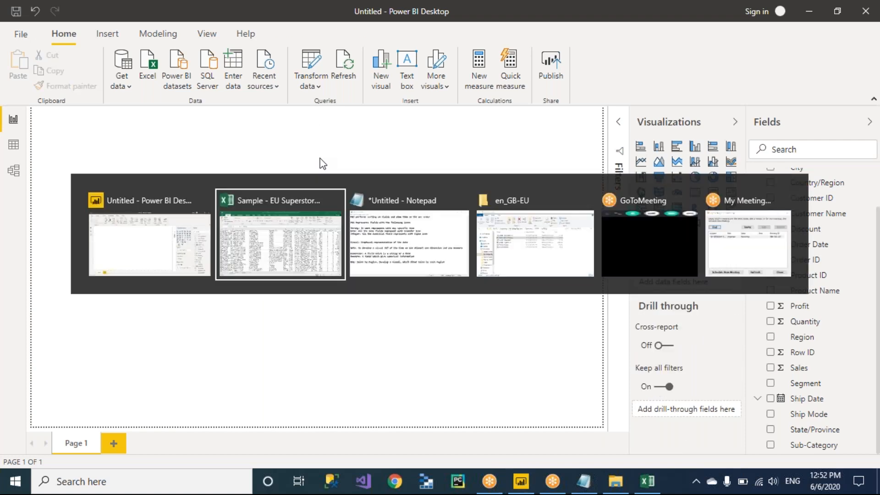
{"action": "key", "text": "alt+Tab"}
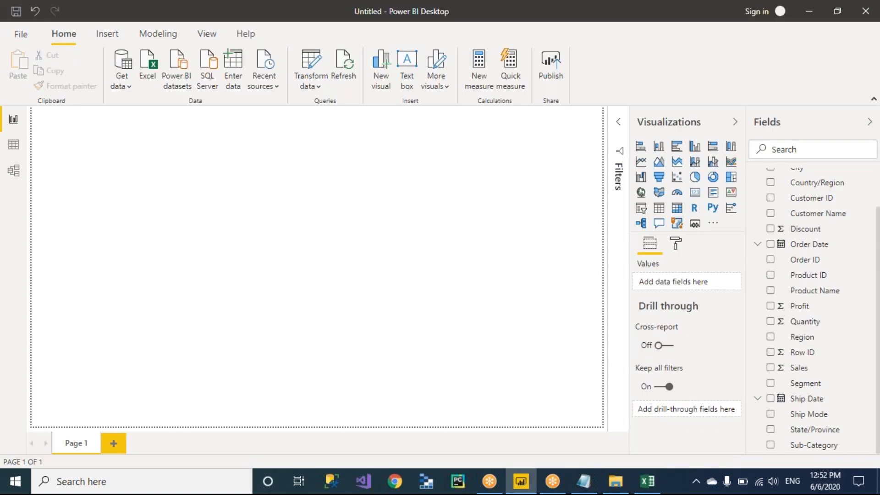
{"action": "key", "text": "alt+Tab"}
{"action": "key", "text": "alt+Tab"}
{"action": "key", "text": "Return"}
{"action": "key", "text": "Return"}
{"action": "type", "text": "Note:"}
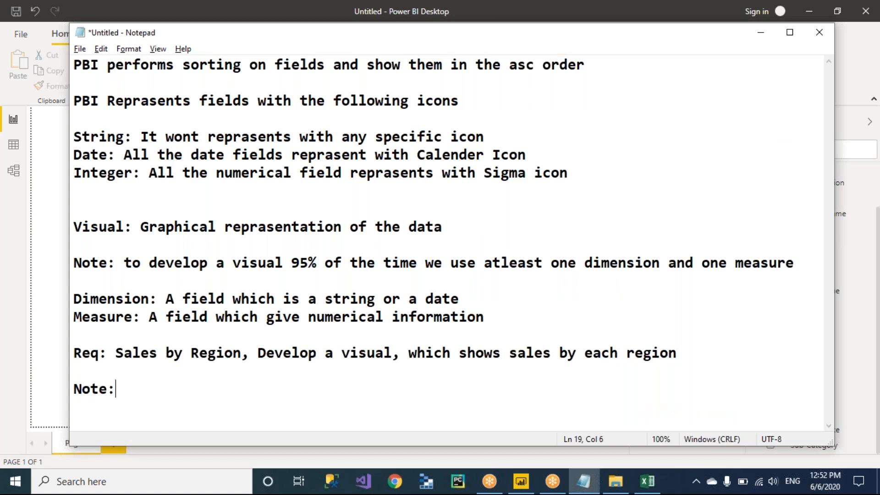
{"action": "type", "text": " Before you develop"}
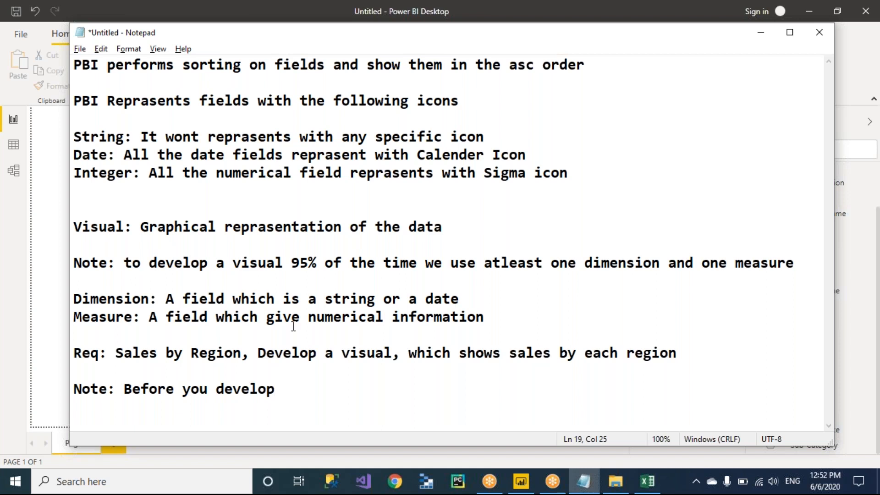
{"action": "type", "text": "a visual, y"}
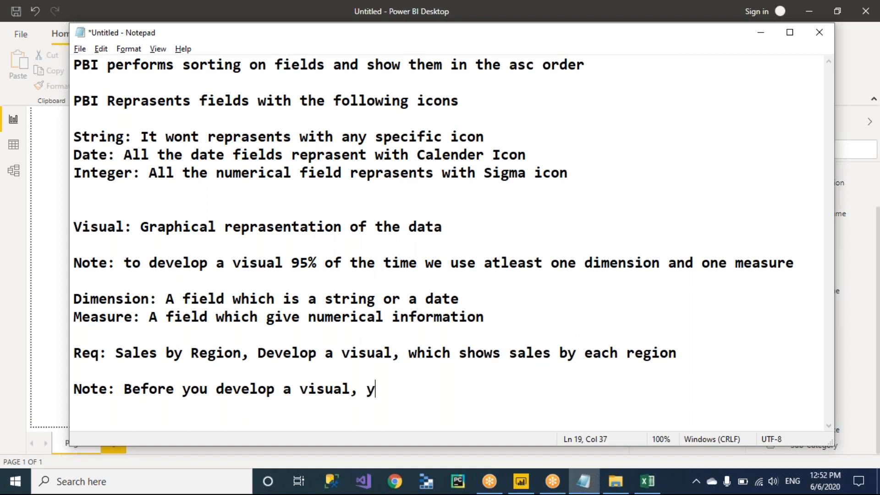
{"action": "type", "text": "ou should"}
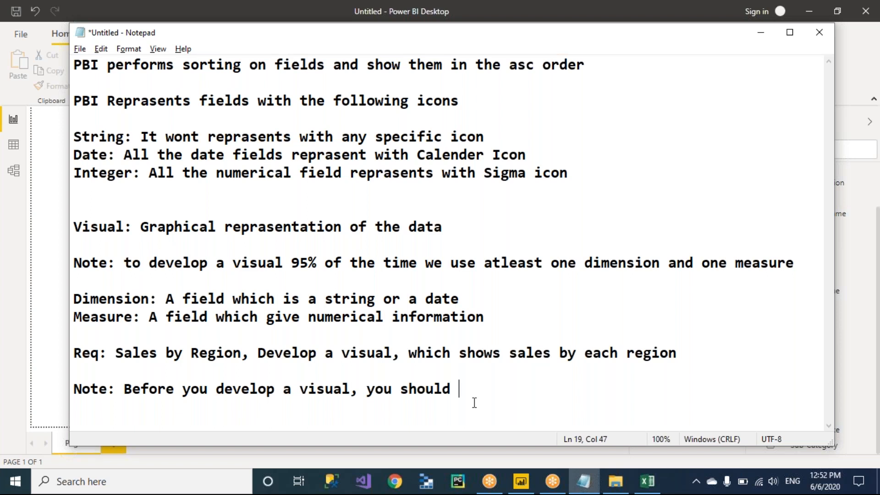
{"action": "type", "text": "analyse and"}
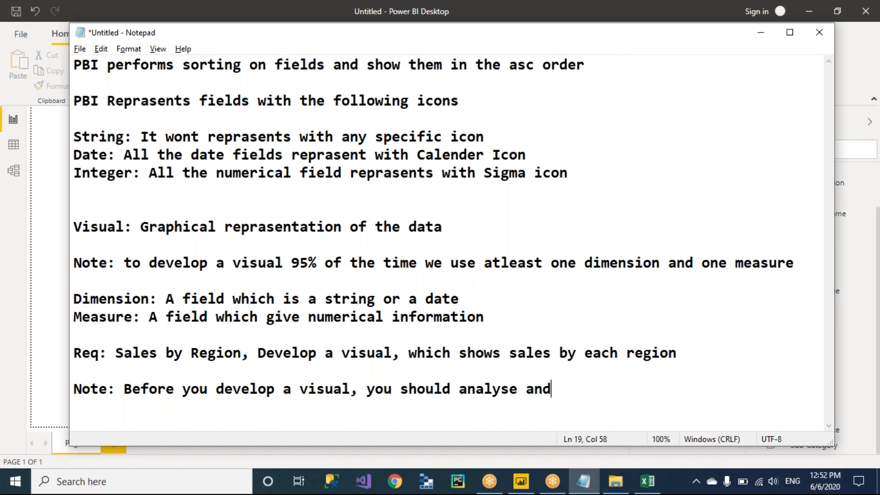
{"action": "type", "text": " you need"}
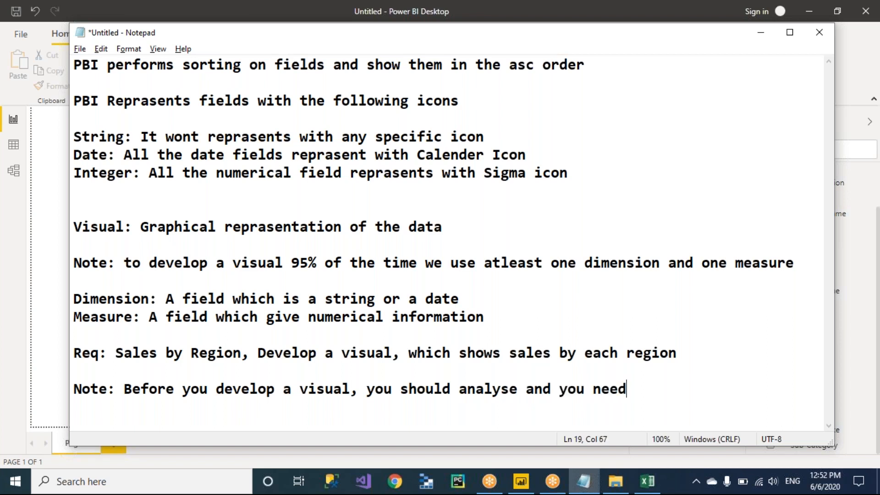
{"action": "type", "text": " find out wh"}
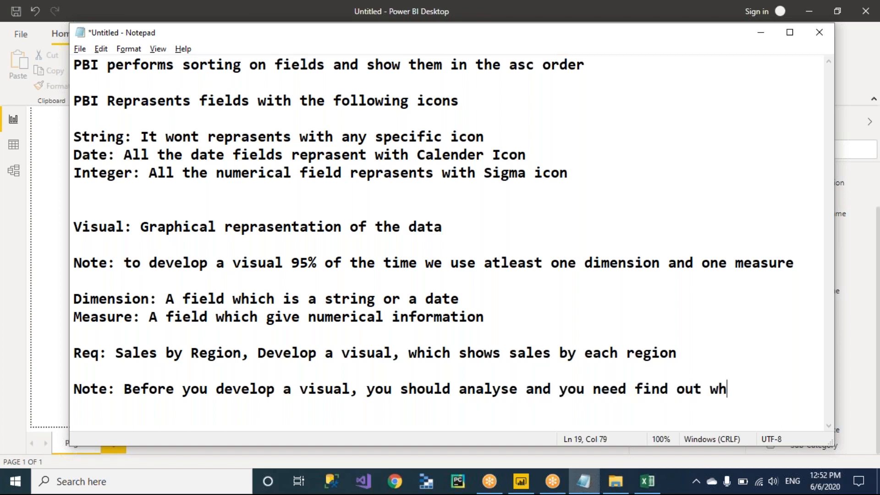
{"action": "type", "text": "at visual yo"}
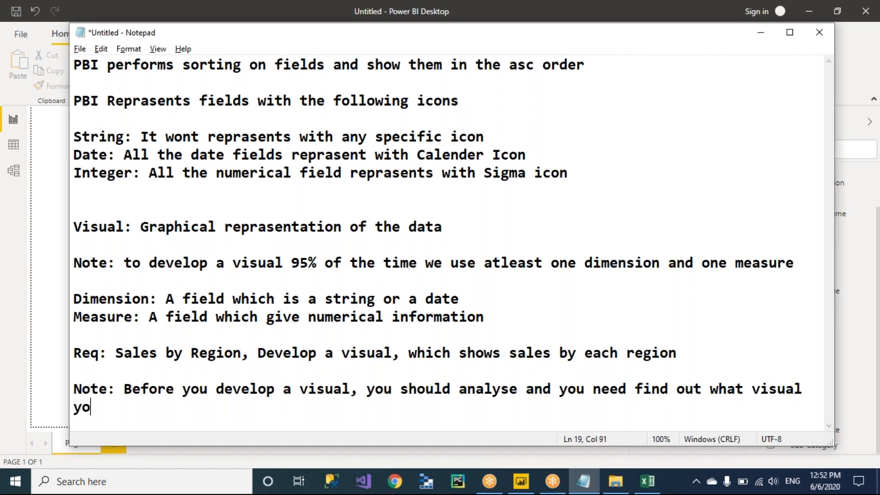
{"action": "type", "text": "u need to use"}
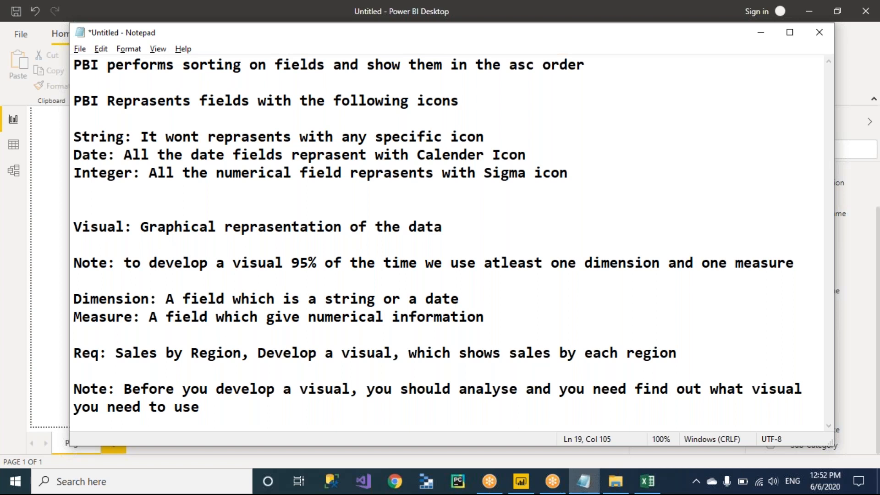
In the last note, extend "what visual" to "what visual/chart" and insert "to" before "find out"
{"action": "left_click", "coordinate": [803, 393]}
{"action": "type", "text": "/chart"}
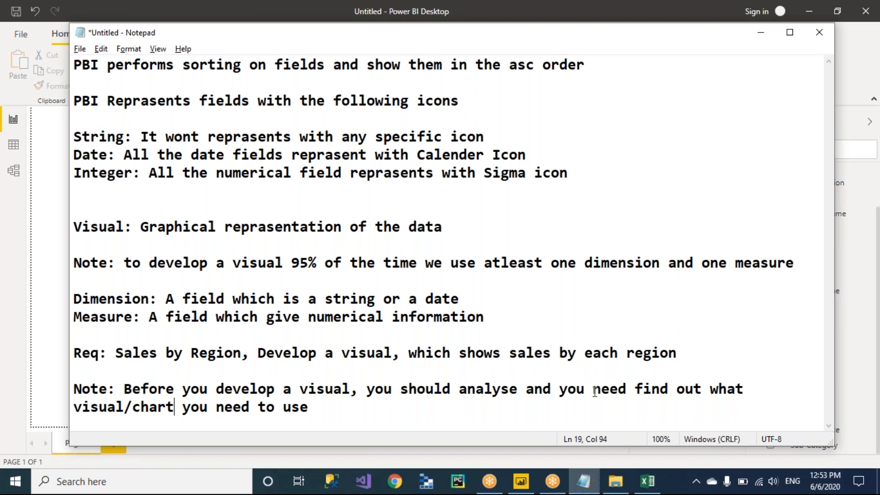
{"action": "left_click", "coordinate": [633, 388]}
{"action": "type", "text": "to"}
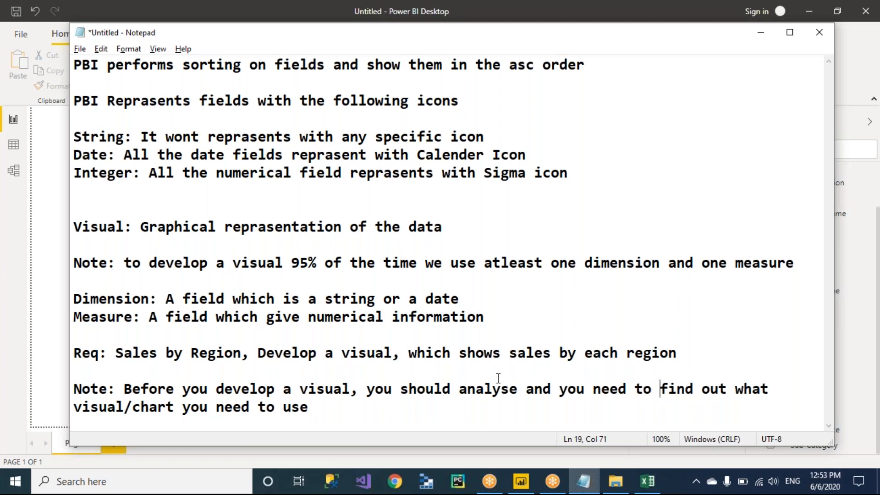
Review the requirement and last note, highlighting "sales by each region", "you should analyse and you need", "region" and "sales"
{"action": "left_click_drag", "start_coordinate": [678, 353], "coordinate": [510, 355]}
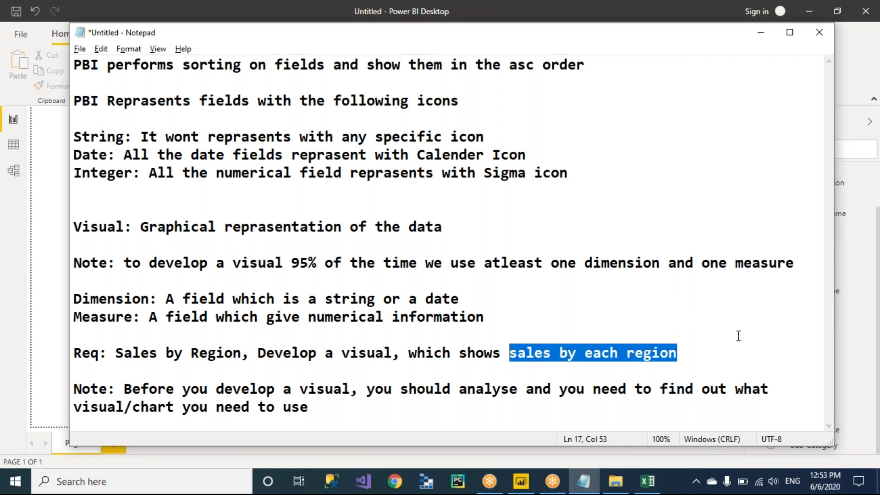
{"action": "left_click", "coordinate": [645, 20]}
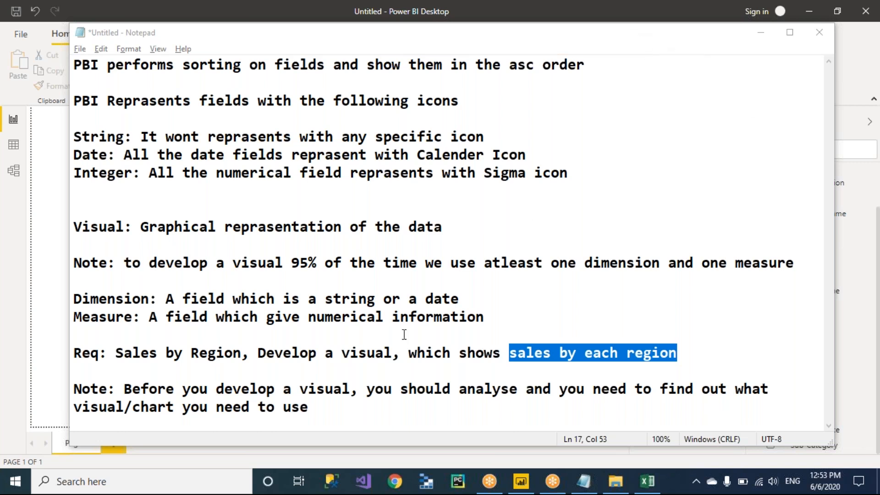
{"action": "left_click", "coordinate": [348, 405]}
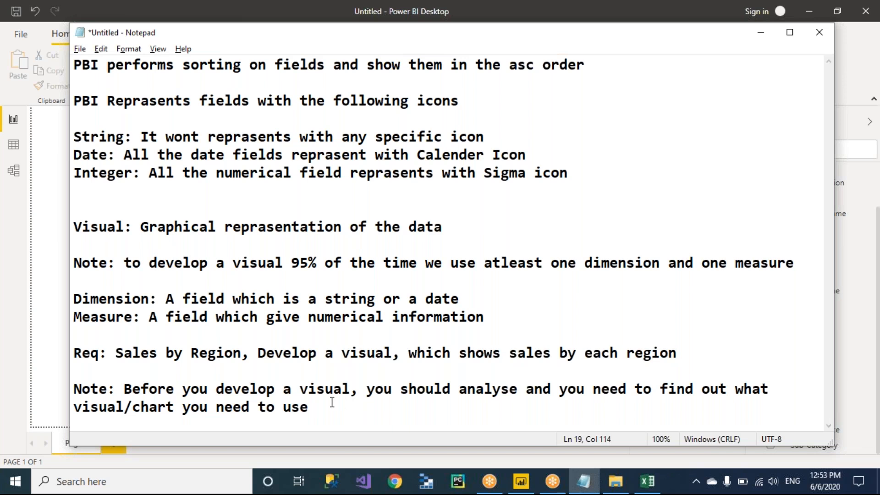
{"action": "left_click_drag", "start_coordinate": [123, 388], "coordinate": [626, 388]}
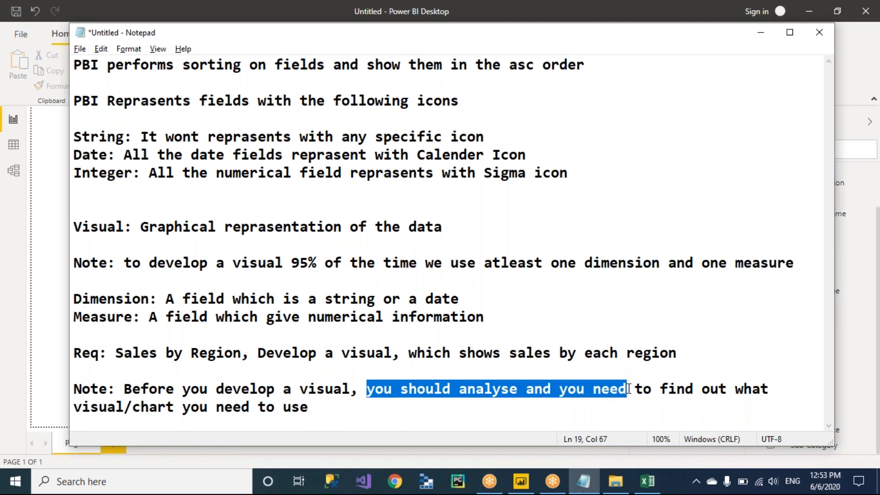
{"action": "left_click", "coordinate": [392, 413]}
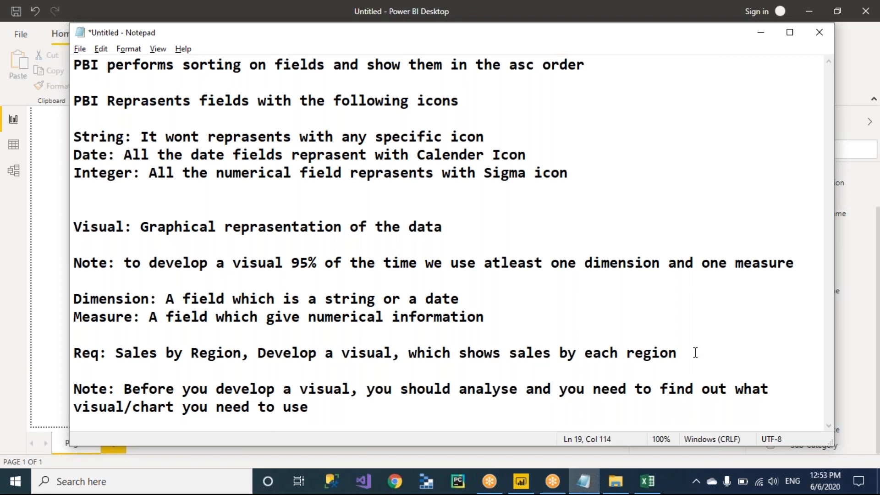
{"action": "left_click_drag", "start_coordinate": [687, 352], "coordinate": [626, 353]}
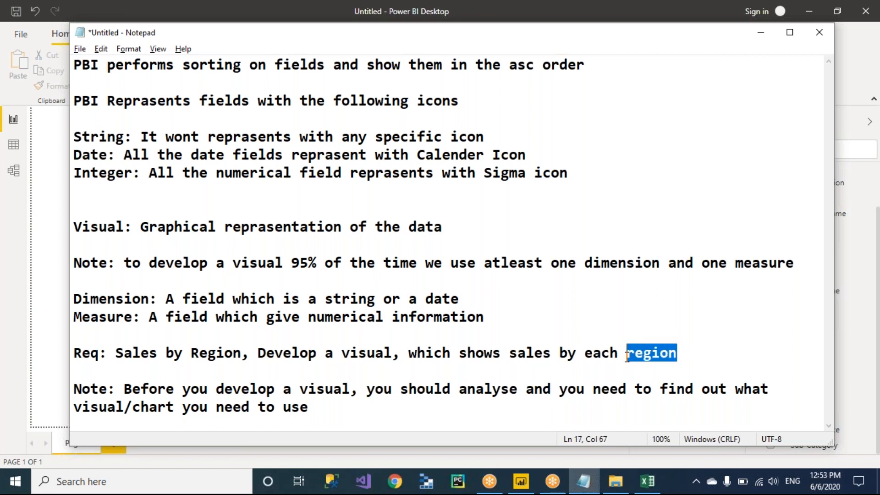
{"action": "left_click", "coordinate": [551, 353]}
{"action": "left_click", "coordinate": [511, 354], "text": "shift"}
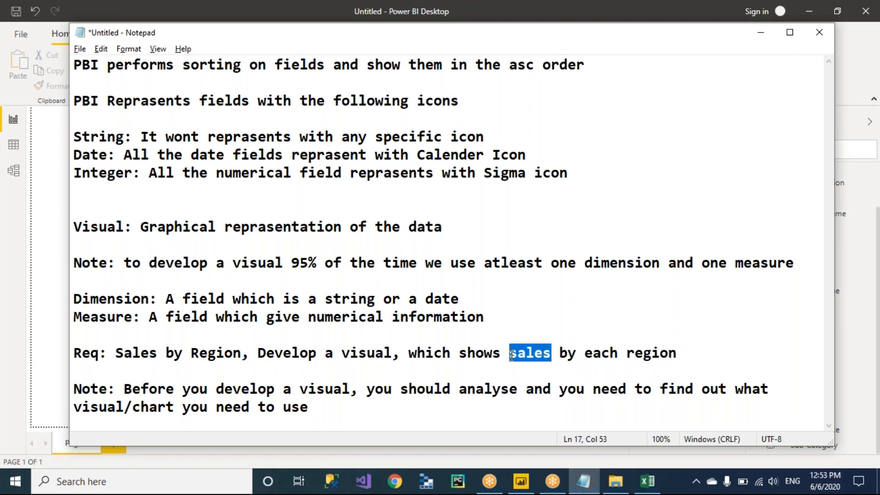
Switch from the notes to the empty report page in Power BI Desktop
{"action": "key", "text": "alt+Tab"}
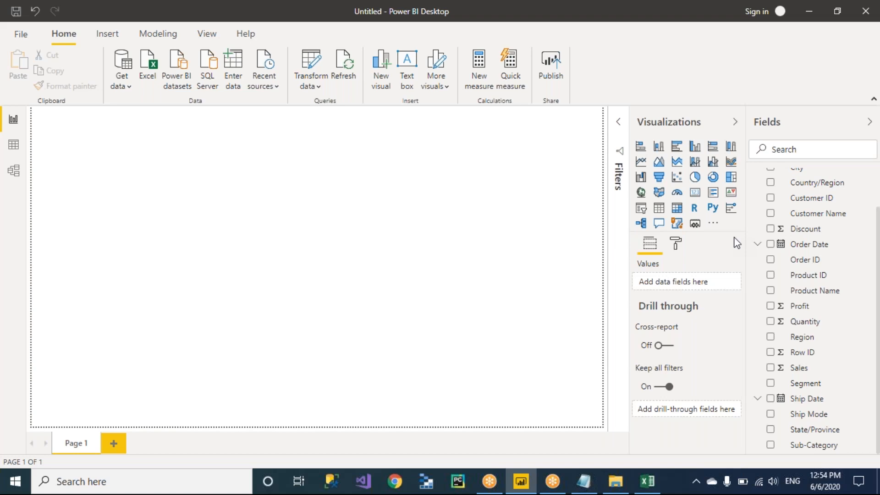
{"action": "key", "text": "alt+Tab"}
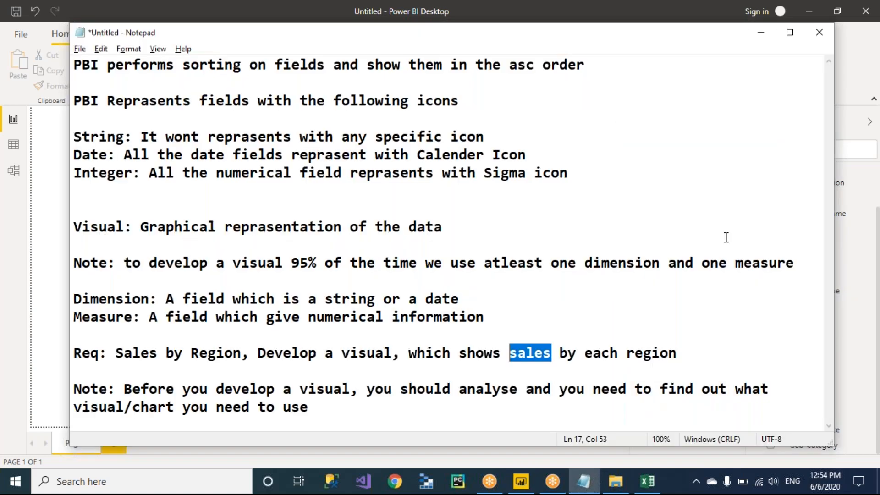
{"action": "key", "text": "alt+Tab"}
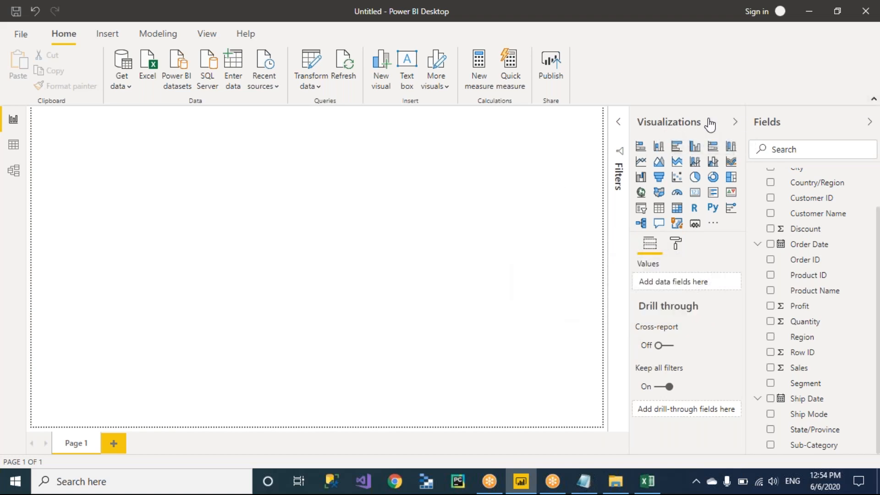
{"action": "left_click", "coordinate": [736, 123]}
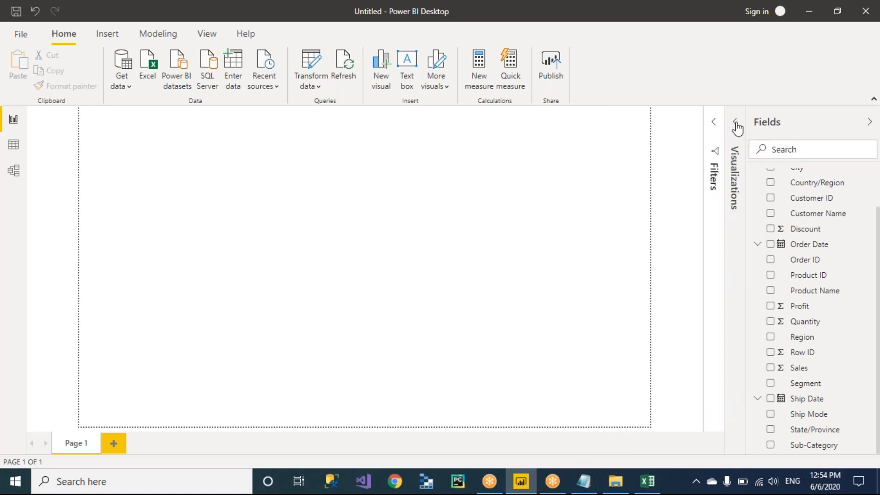
{"action": "left_click", "coordinate": [736, 122]}
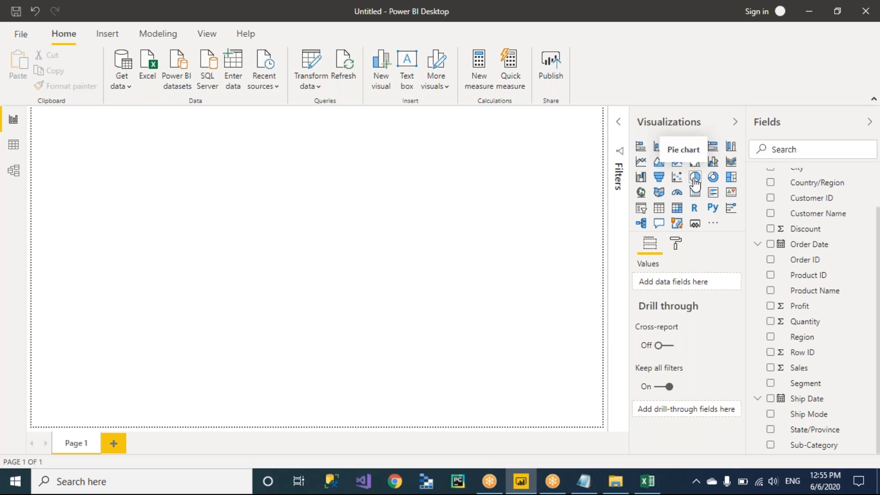
In the Notepad notes, append "in pie chart" to the Req line and highlight the whole line
{"action": "key", "text": "alt+Tab"}
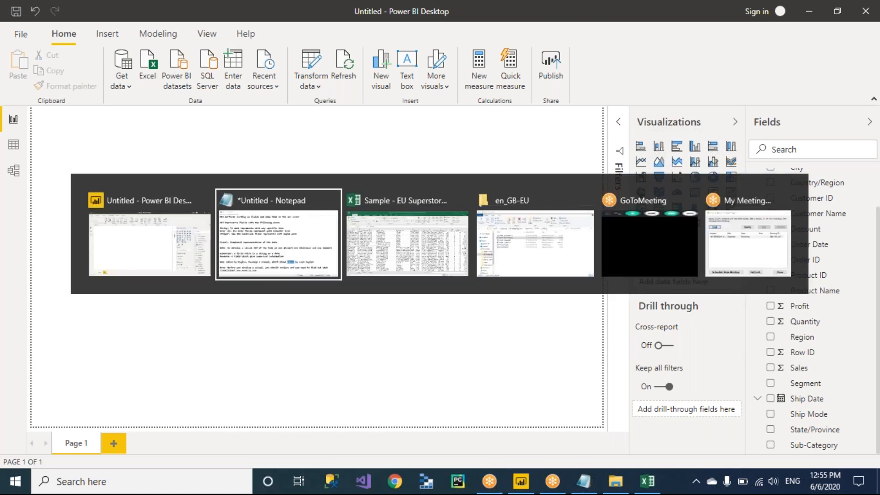
{"action": "type", "text": "in "}
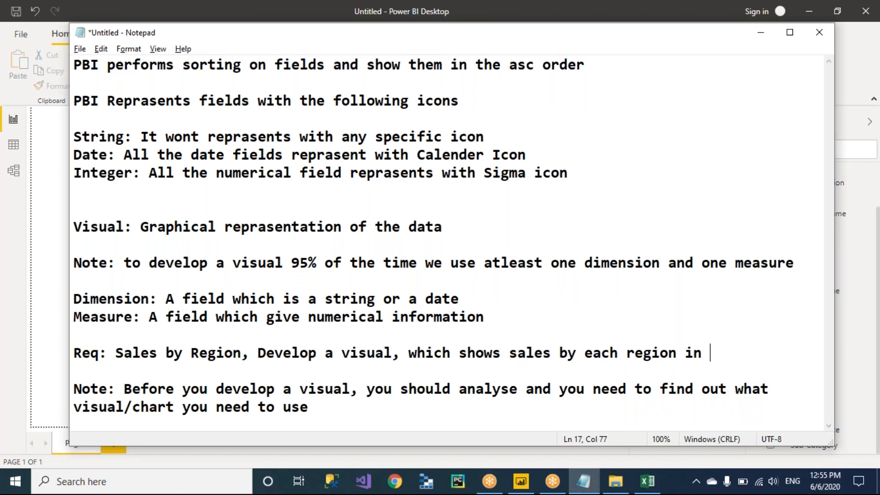
{"action": "type", "text": "pie chart"}
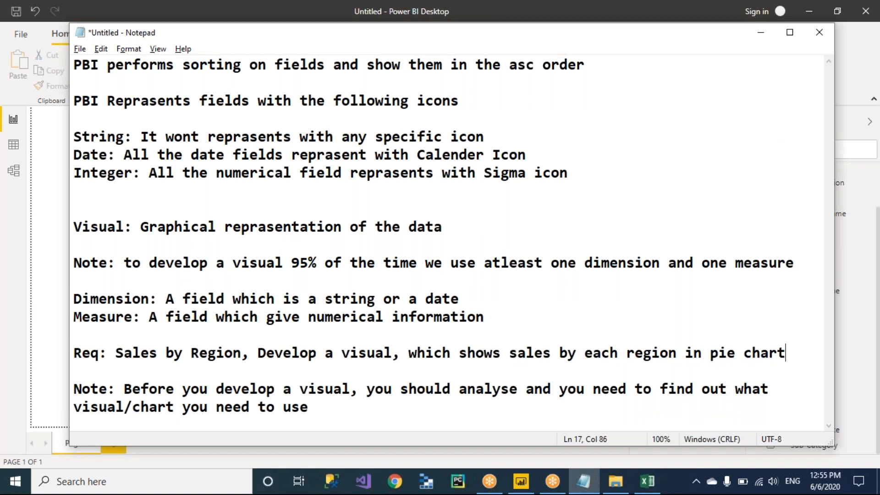
{"action": "key", "text": "shift+Home"}
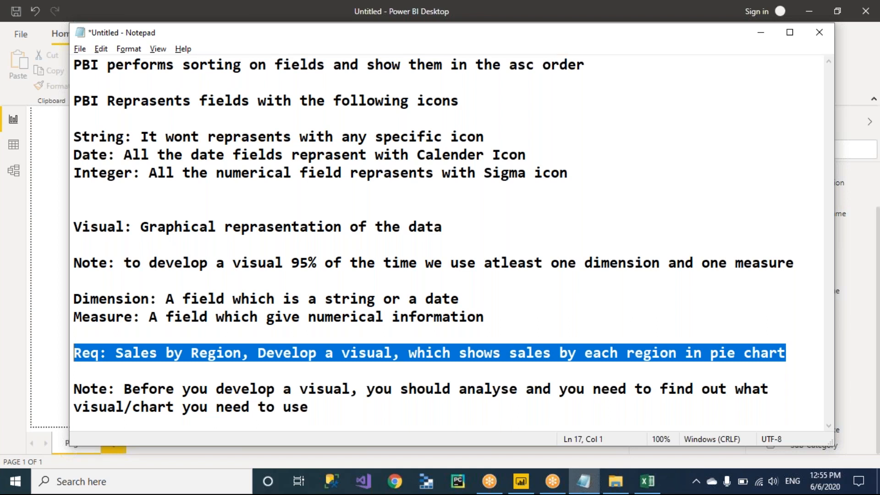
Switch to the EU Superstore workbook in Excel, turn on header filters in the Orders sheet and select the Row ID header
{"action": "key", "text": "alt+Tab"}
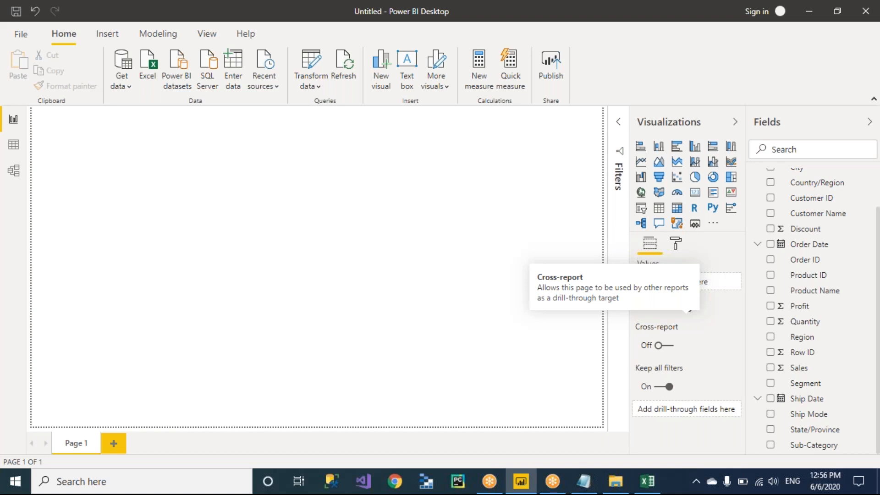
{"action": "key", "text": "alt+Tab"}
{"action": "key", "text": "alt+Tab"}
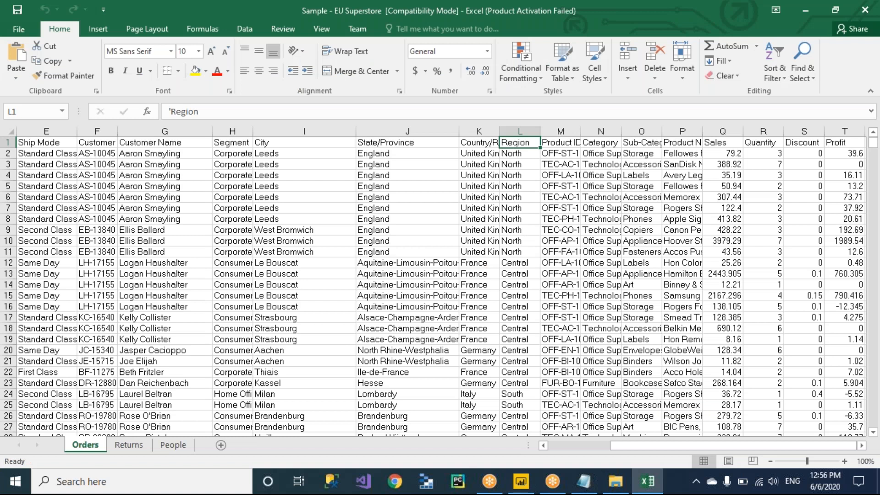
{"action": "key", "text": "ctrl+shift+l"}
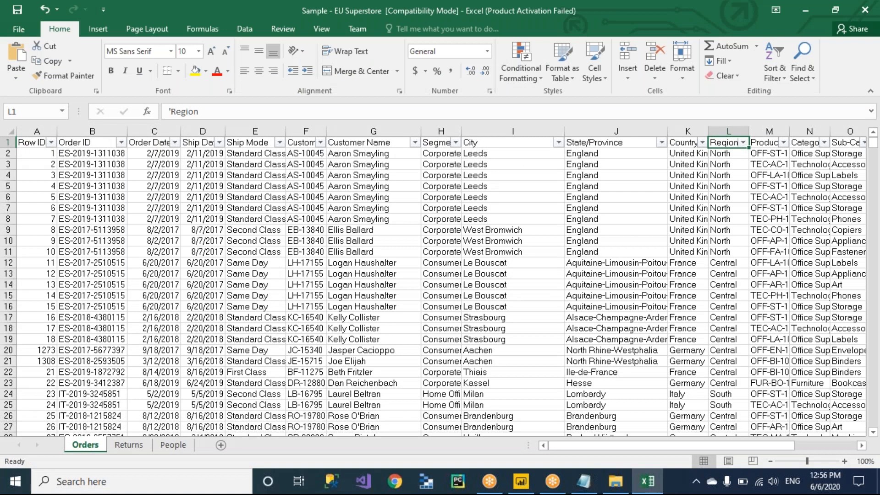
{"action": "left_click", "coordinate": [32, 142]}
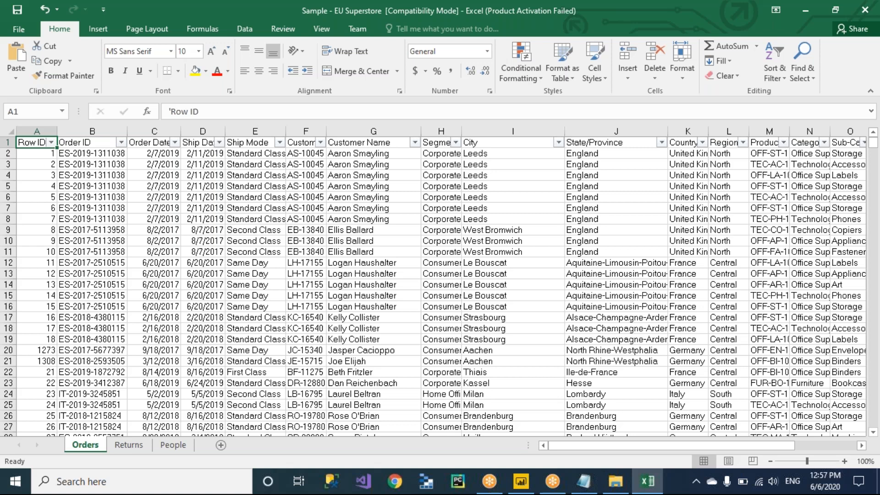
In Notepad, add below the last note "Canvas: Where we are going to keep all the visual / Collection of visual is called"
{"action": "key", "text": "alt+Tab"}
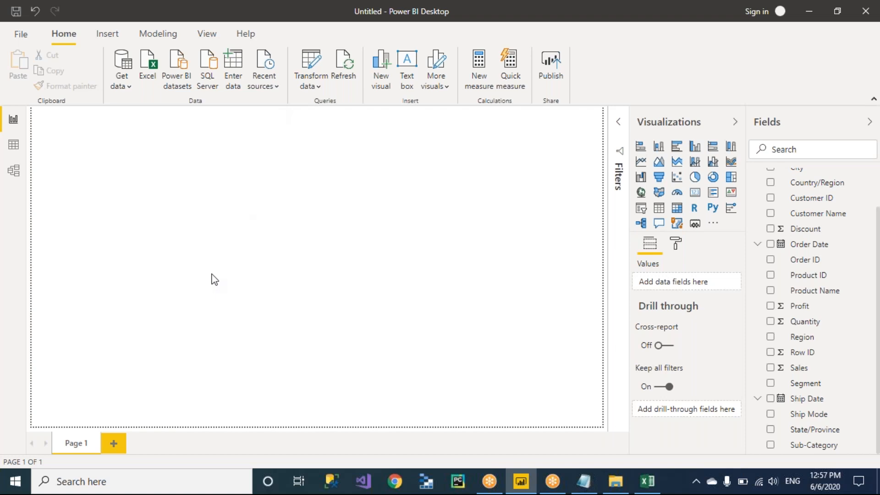
{"action": "key", "text": "alt+Tab"}
{"action": "key", "text": "alt+Tab"}
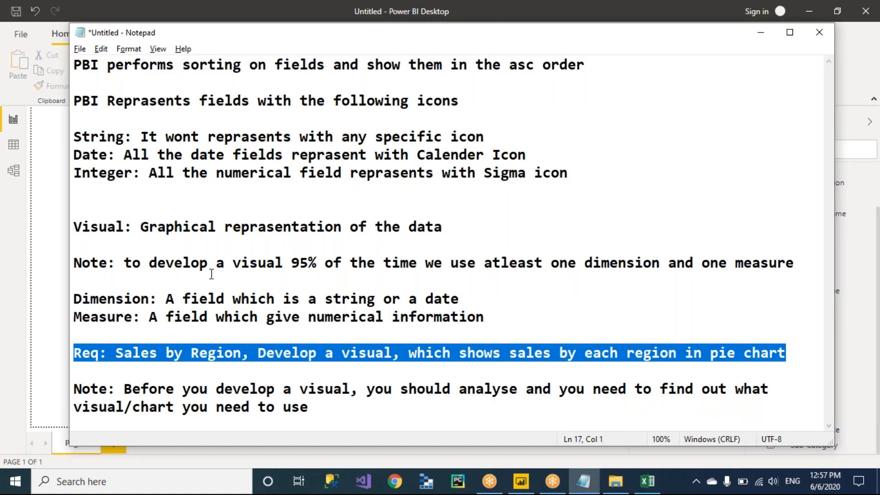
{"action": "left_click", "coordinate": [340, 407]}
{"action": "key", "text": "Return"}
{"action": "key", "text": "Return"}
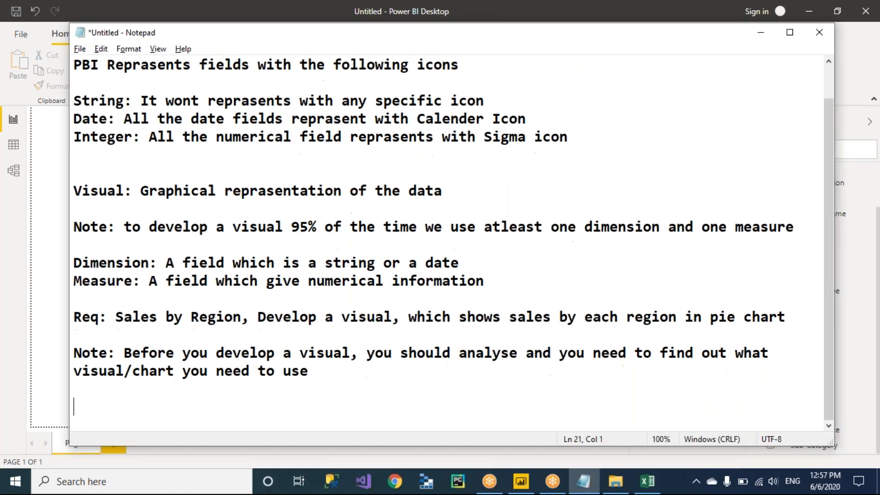
{"action": "type", "text": "Canvas: "}
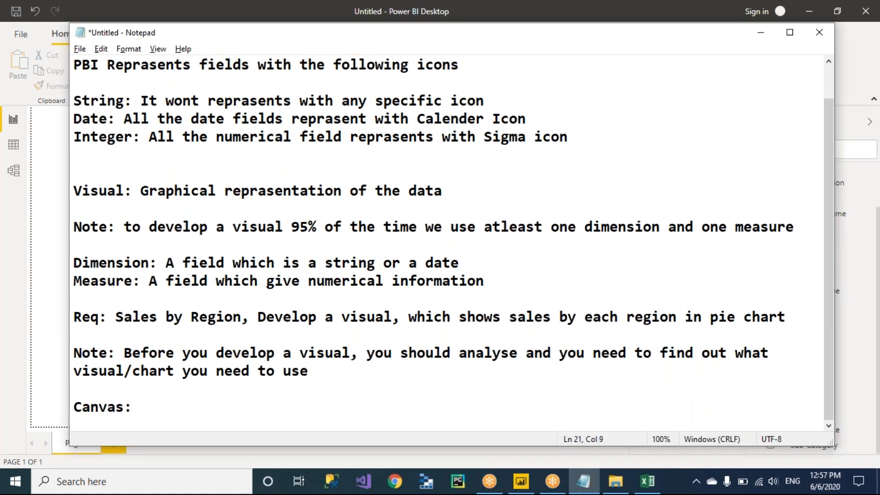
{"action": "type", "text": "Where we are going"}
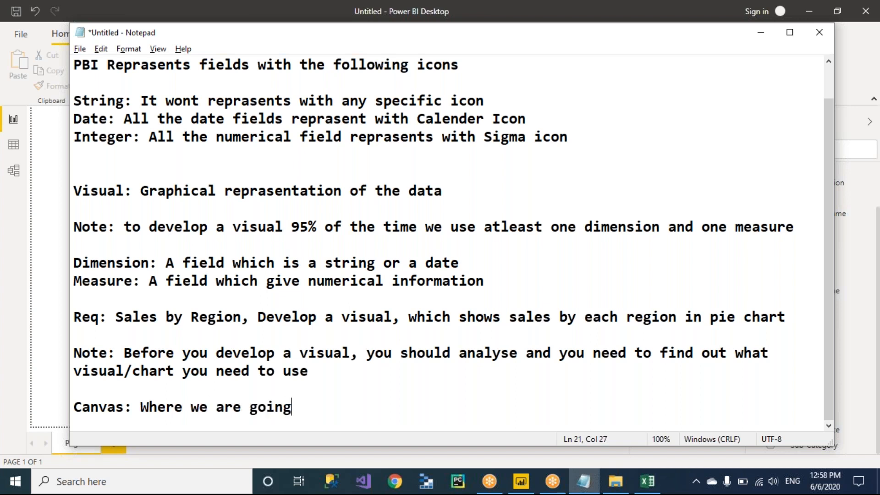
{"action": "type", "text": " to keep all t"}
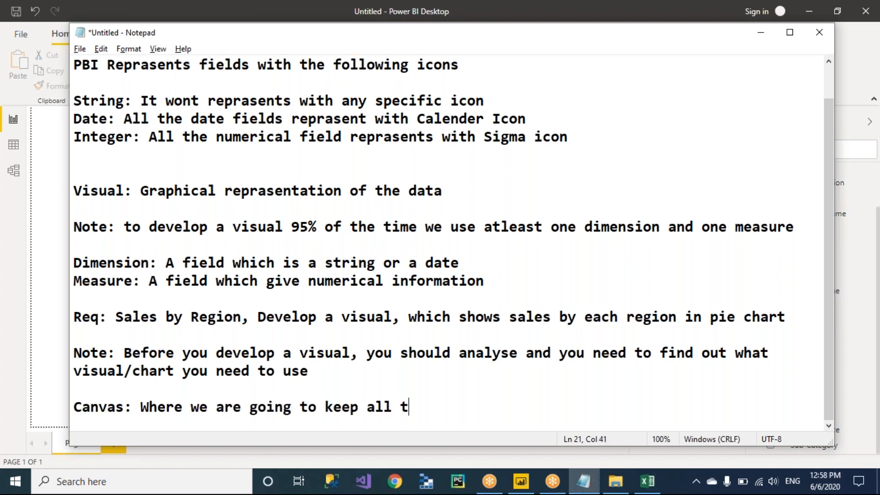
{"action": "type", "text": "he visual"}
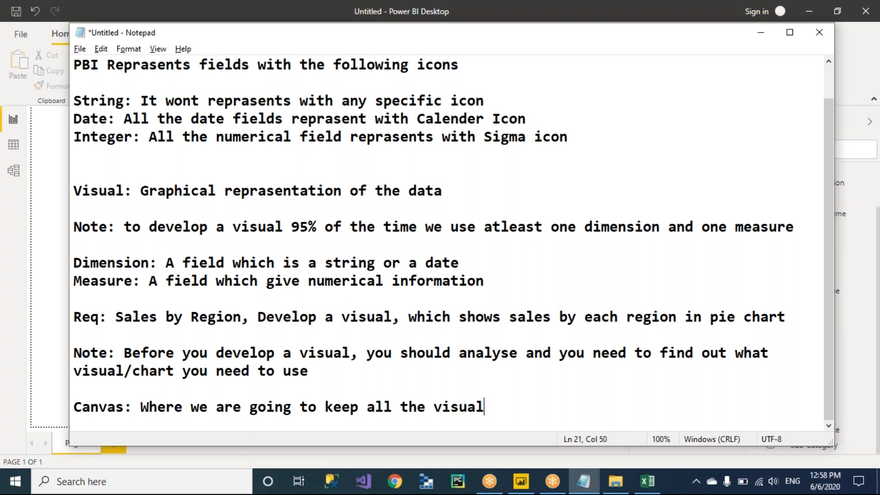
{"action": "type", "text": " / Collection of v"}
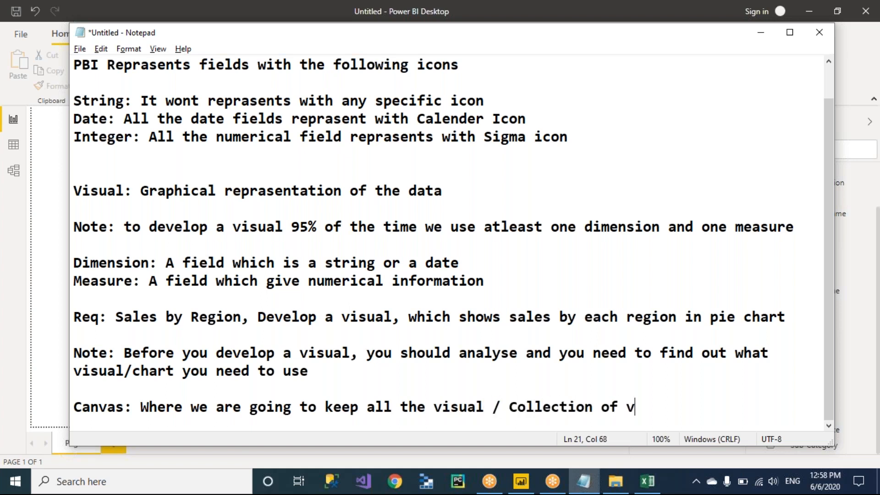
{"action": "type", "text": "isual is called a"}
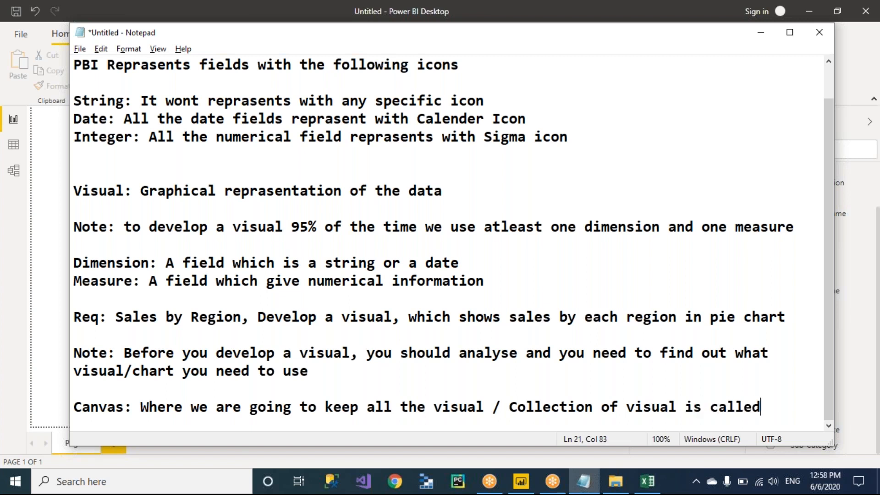
In the Canvas line, replace "Collection of visual is called" with "Canvas is an area where we reprasents/show all the visual"
{"action": "key", "text": "BackSpace"}
{"action": "key", "text": "BackSpace"}
{"action": "key", "text": "BackSpace"}
{"action": "key", "text": "BackSpace"}
{"action": "key", "text": "BackSpace"}
{"action": "key", "text": "BackSpace"}
{"action": "key", "text": "BackSpace"}
{"action": "key", "text": "BackSpace"}
{"action": "key", "text": "BackSpace"}
{"action": "key", "text": "BackSpace"}
{"action": "key", "text": "BackSpace"}
{"action": "key", "text": "BackSpace"}
{"action": "key", "text": "BackSpace"}
{"action": "key", "text": "BackSpace"}
{"action": "key", "text": "BackSpace"}
{"action": "key", "text": "BackSpace"}
{"action": "key", "text": "BackSpace"}
{"action": "key", "text": "BackSpace"}
{"action": "key", "text": "BackSpace"}
{"action": "key", "text": "BackSpace"}
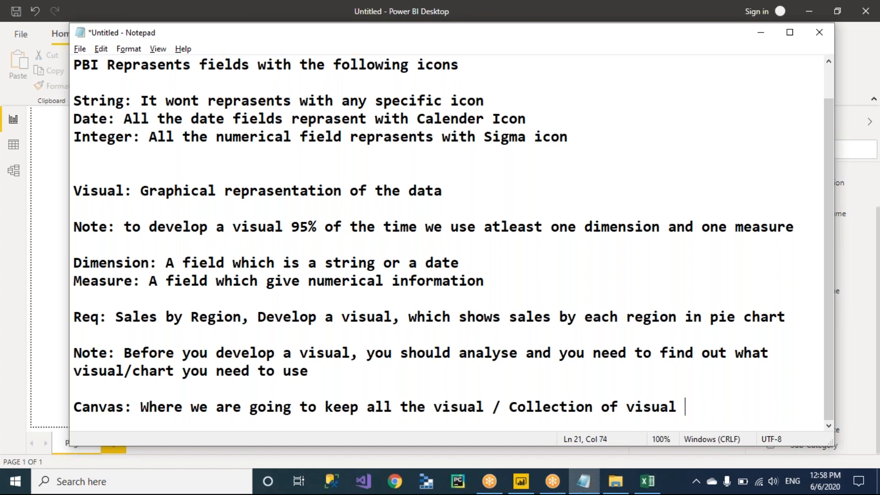
{"action": "key", "text": "BackSpace"}
{"action": "key", "text": "BackSpace"}
{"action": "type", "text": "anv"}
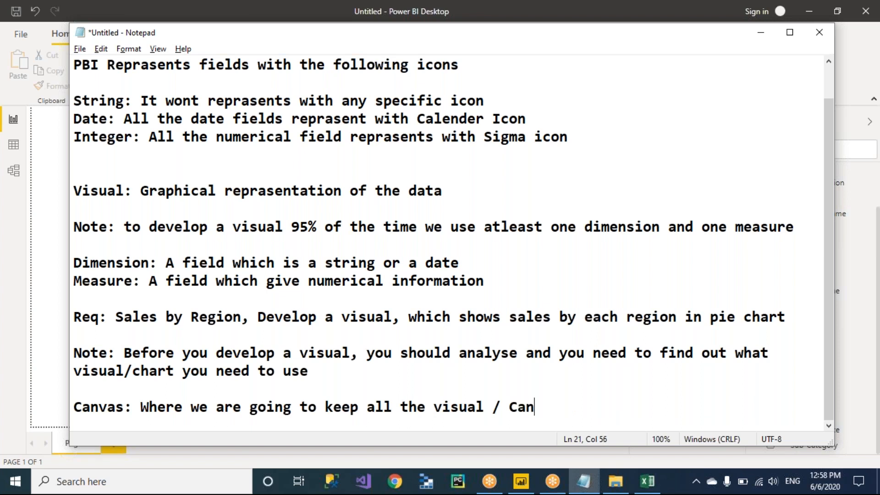
{"action": "type", "text": "as is"}
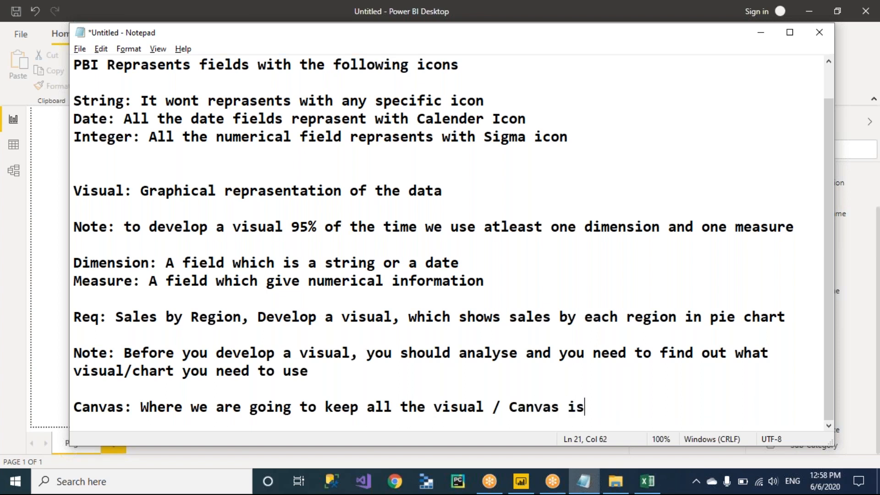
{"action": "type", "text": " an area"}
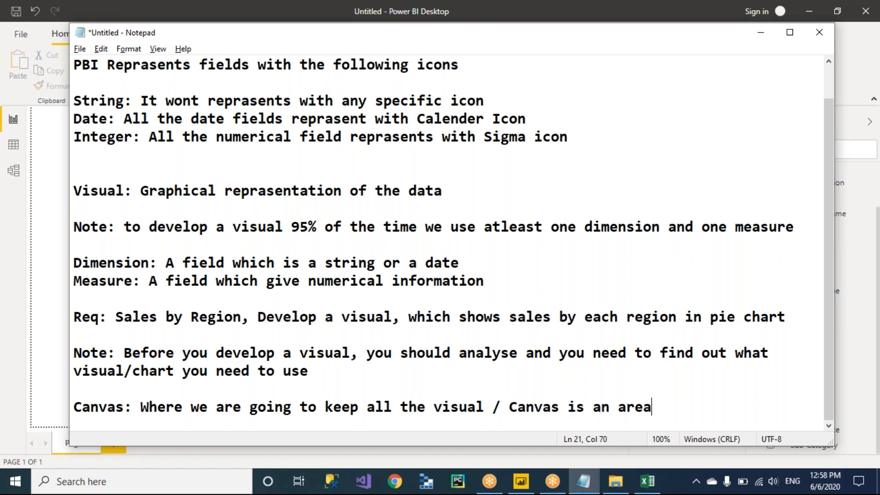
{"action": "type", "text": " where we repra"}
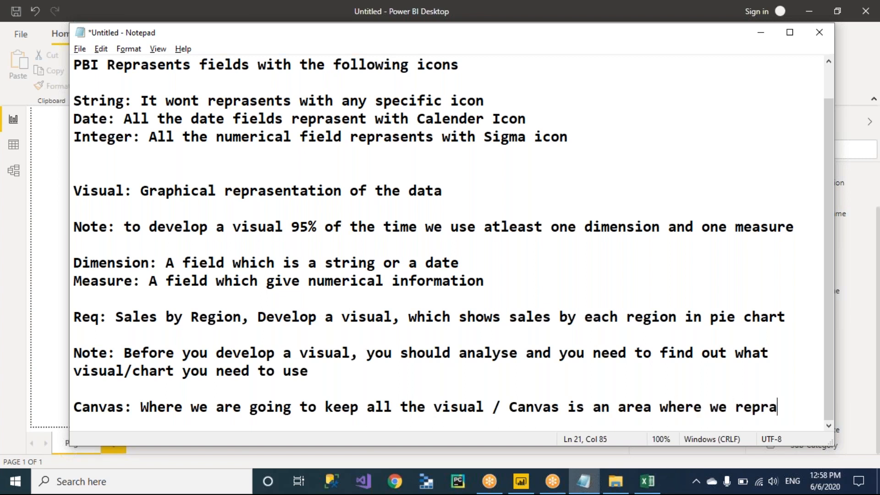
{"action": "key", "text": "BackSpace"}
{"action": "type", "text": "esents/s"}
{"action": "type", "text": "how all "}
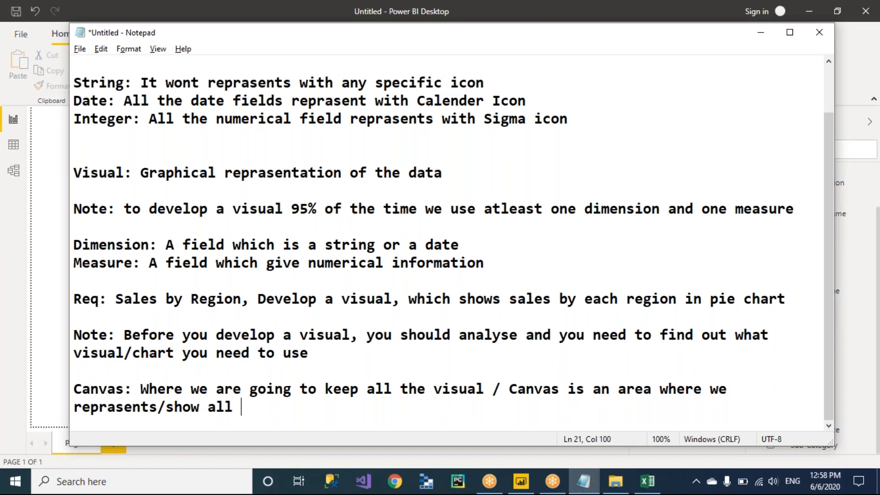
{"action": "type", "text": "the visual"}
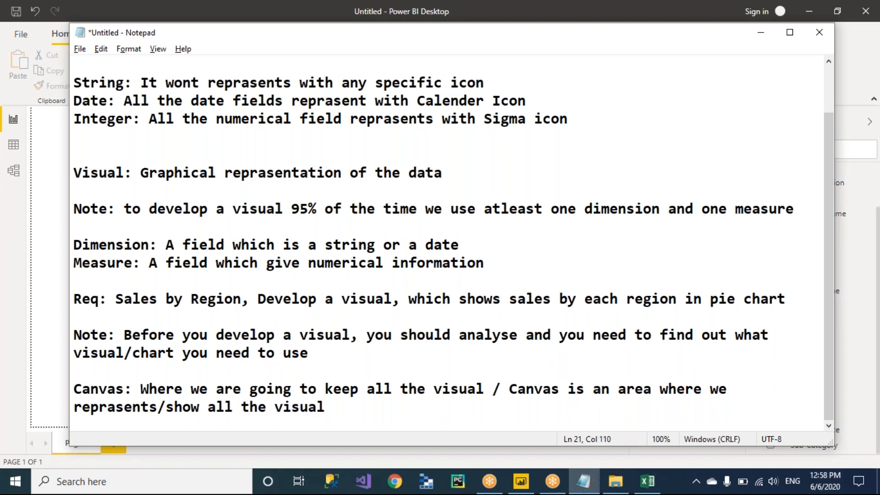
Switch to Power BI Desktop and add a pie chart to the report page with Region as legend and Sales as values
{"action": "key", "text": "alt+Tab"}
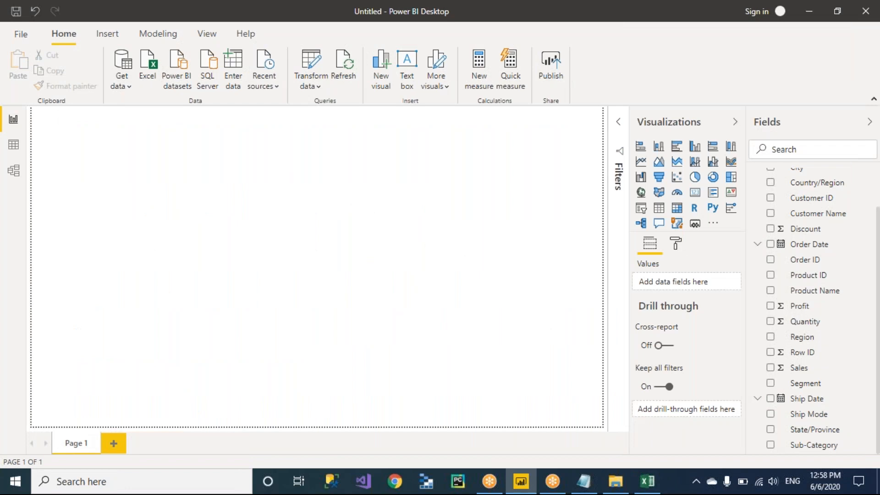
{"action": "key", "text": "alt+Tab"}
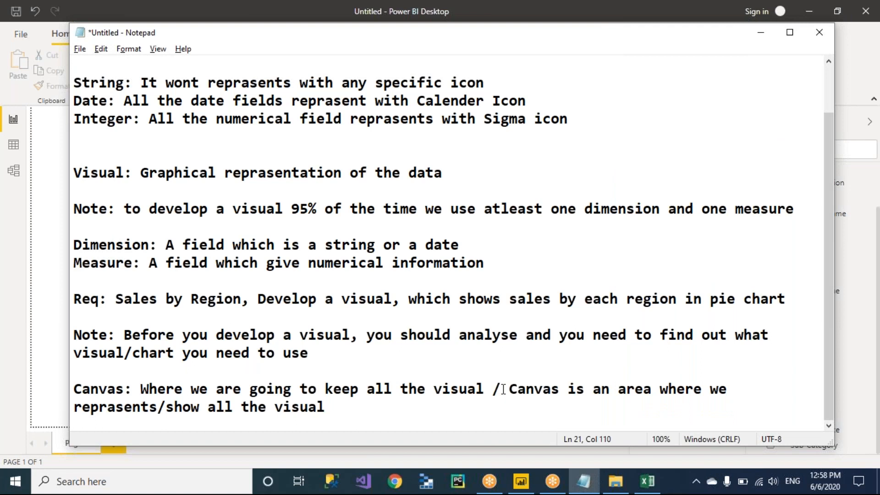
{"action": "key", "text": "alt+Tab"}
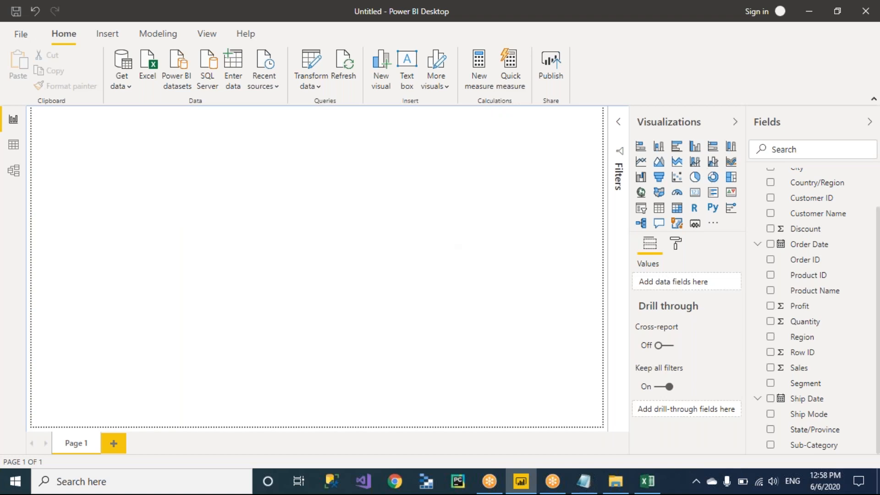
{"action": "left_click", "coordinate": [695, 179]}
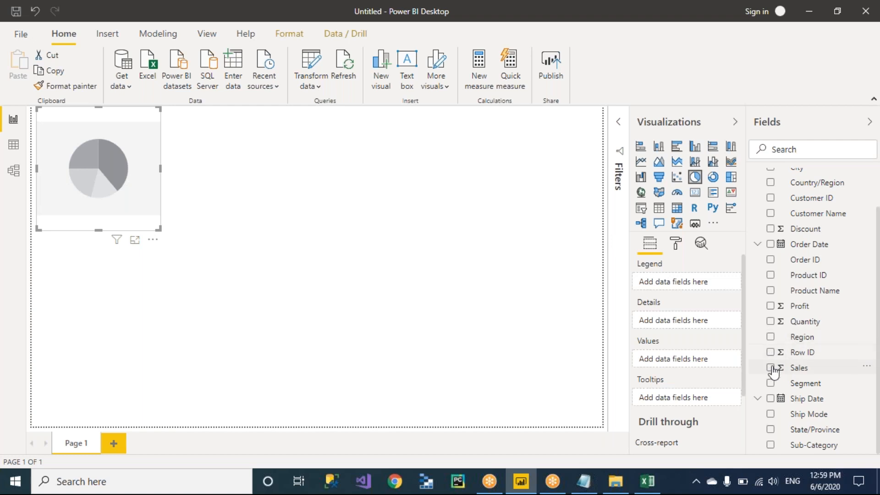
{"action": "left_click", "coordinate": [770, 339]}
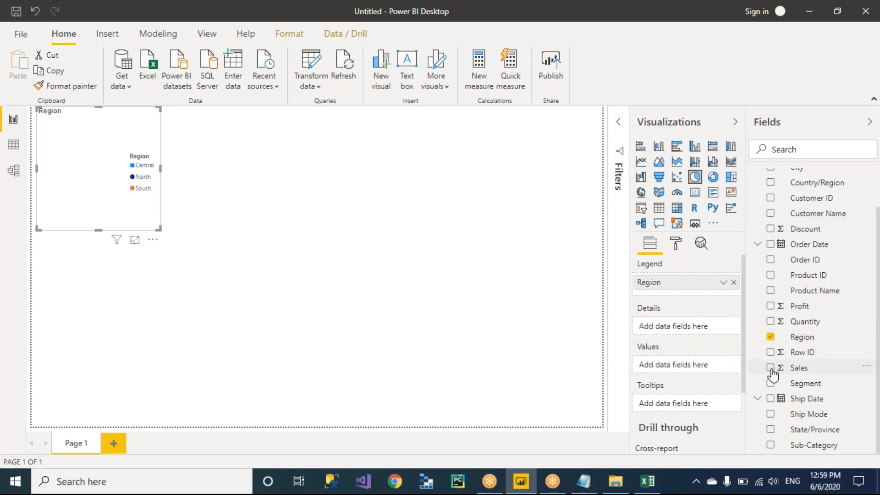
{"action": "left_click", "coordinate": [771, 368]}
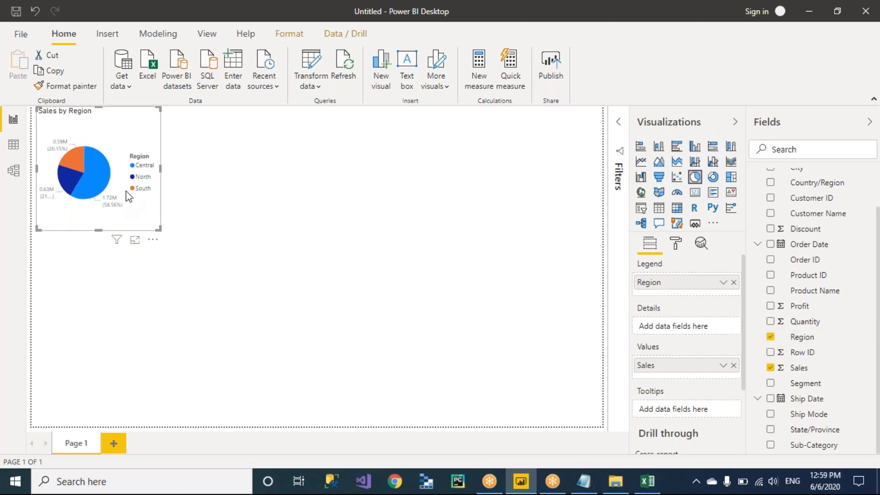
Widen the Sales by Region pie chart to about twice its width
{"action": "left_click", "coordinate": [224, 258]}
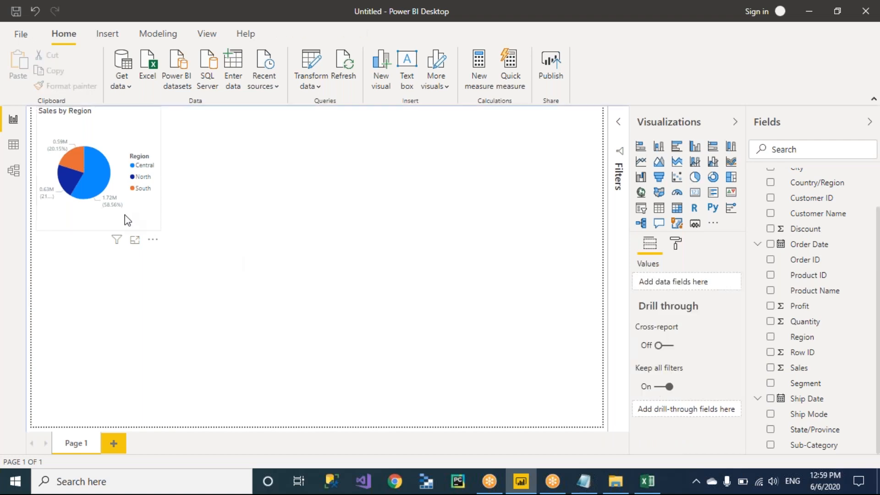
{"action": "left_click", "coordinate": [127, 220]}
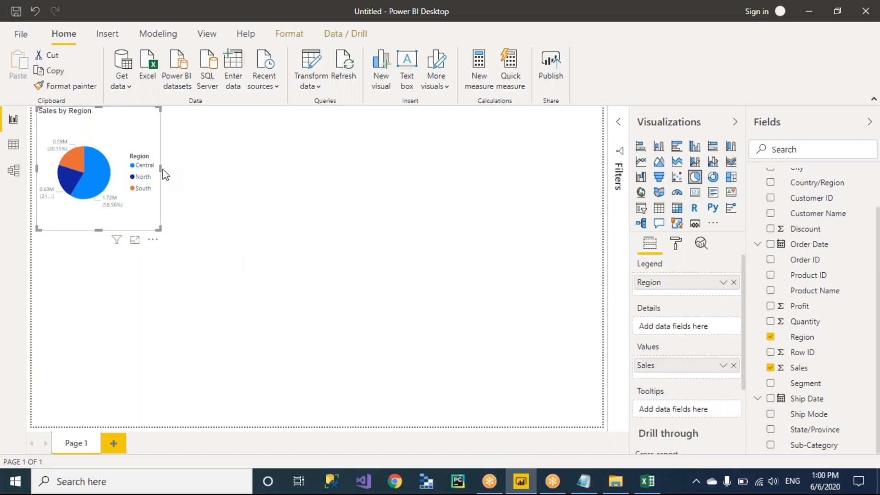
{"action": "left_click_drag", "start_coordinate": [163, 171], "coordinate": [286, 187]}
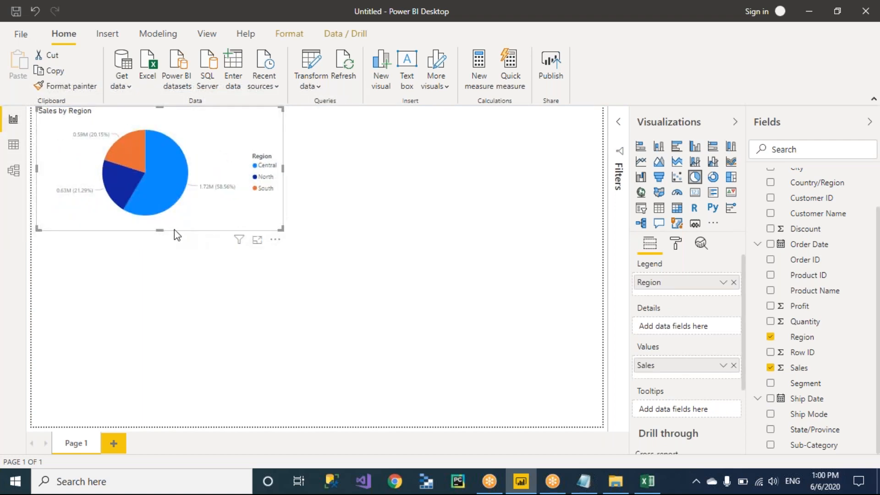
Increase the height of the Sales by Region pie chart and inspect the sales figures of its Central and North slices
{"action": "left_click_drag", "start_coordinate": [159, 229], "coordinate": [160, 270]}
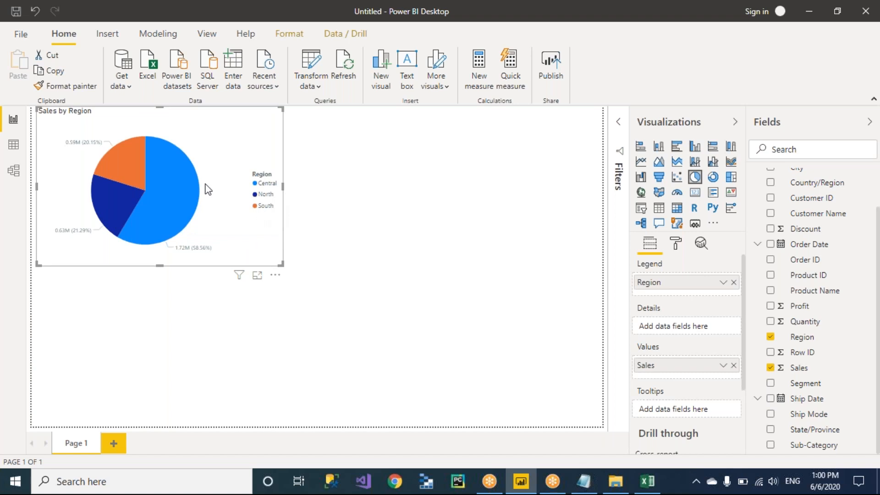
{"action": "mouse_move", "coordinate": [116, 161]}
{"action": "mouse_move", "coordinate": [165, 206]}
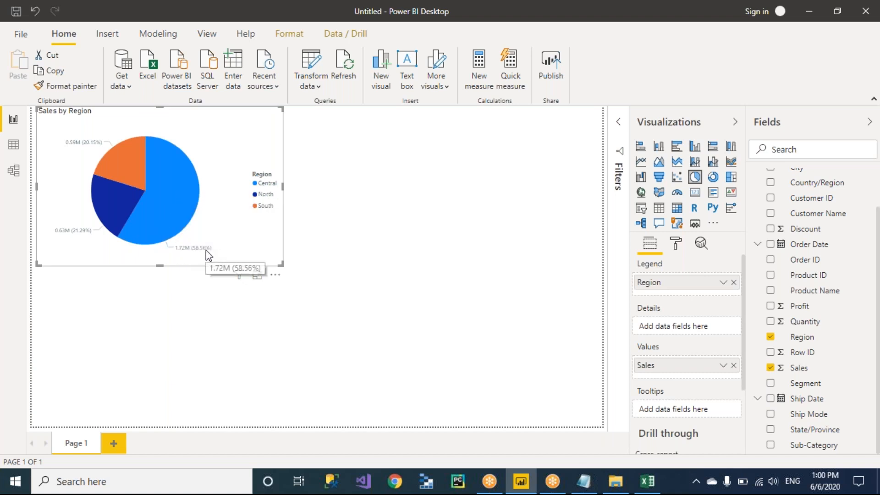
{"action": "mouse_move", "coordinate": [178, 220]}
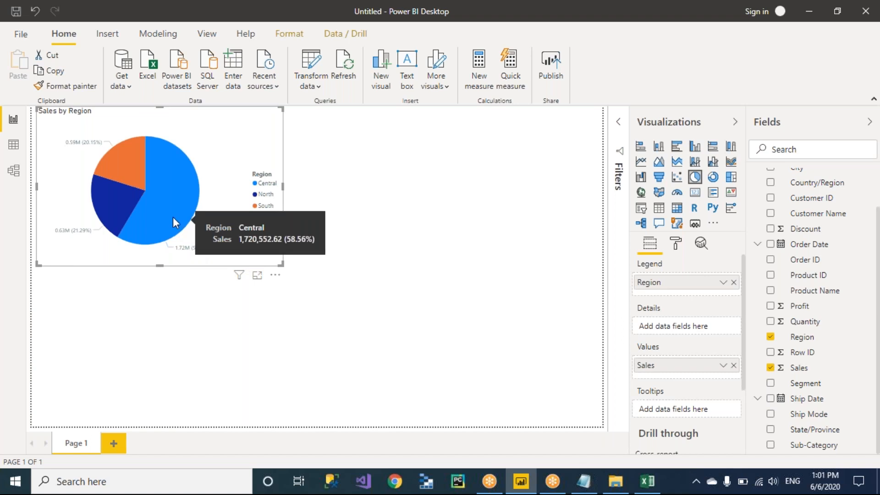
{"action": "mouse_move", "coordinate": [115, 199]}
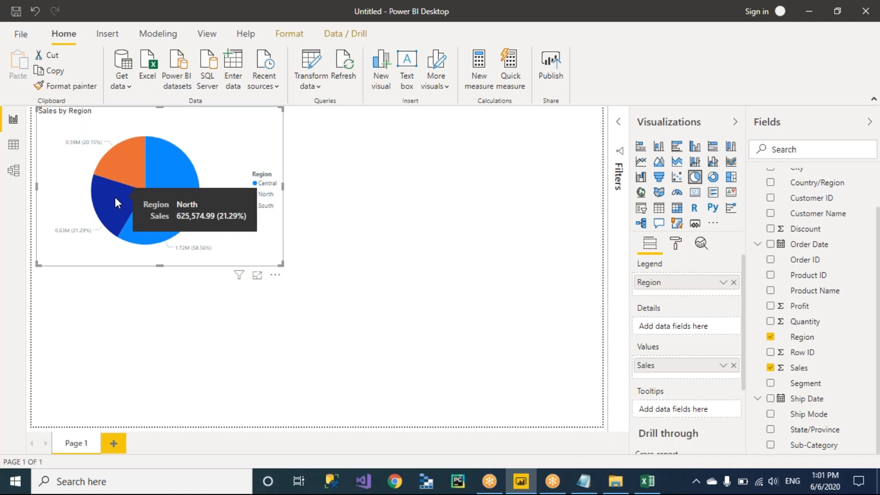
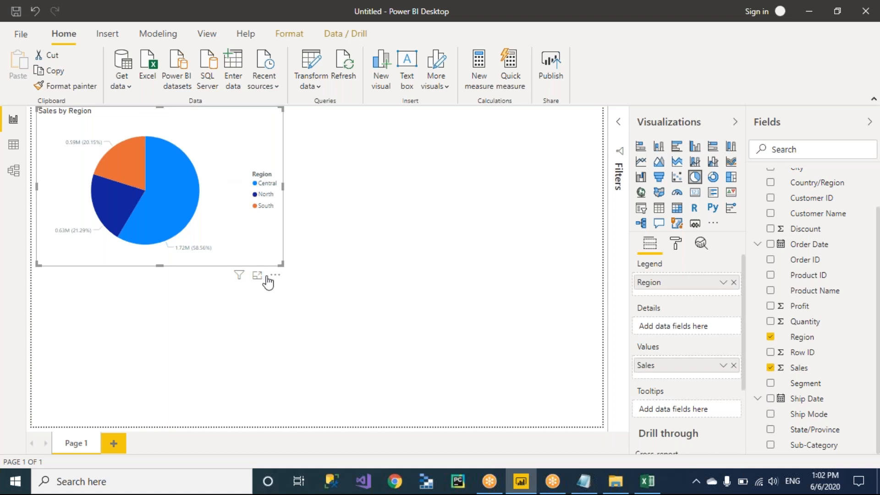
Check which filters affect the Sales by Region pie chart and remove the chart from the report page
{"action": "mouse_move", "coordinate": [237, 277]}
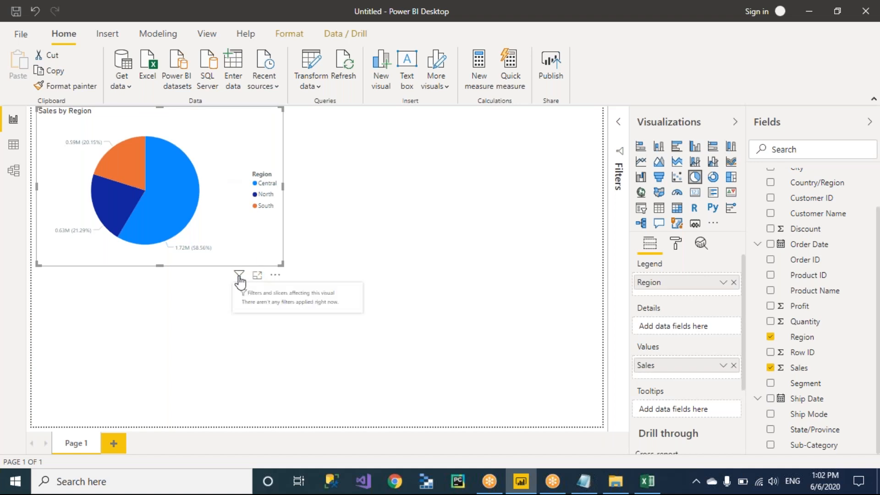
{"action": "left_click", "coordinate": [276, 277]}
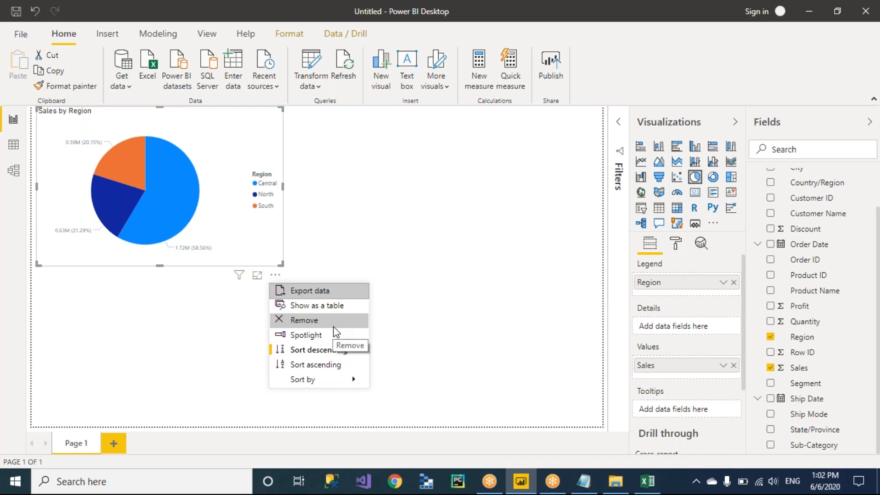
{"action": "left_click", "coordinate": [334, 321]}
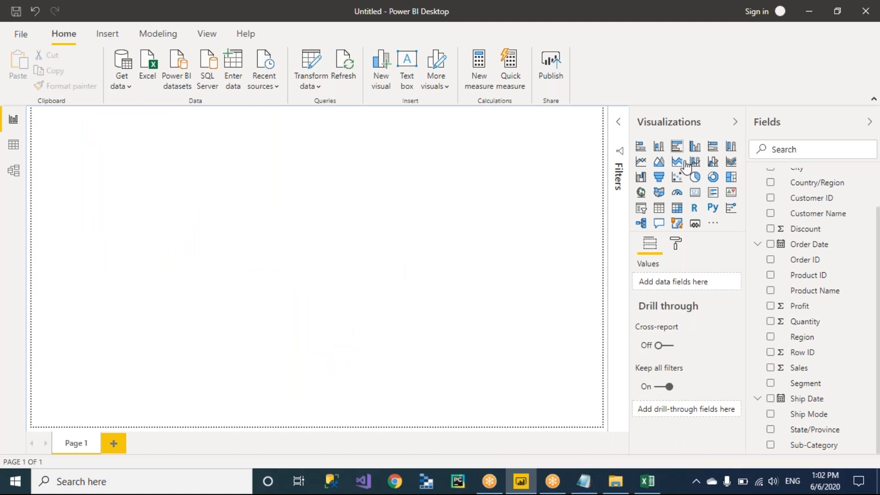
Add a pie chart with Region as legend and Sales as values, and enlarge it to over twice its width and slightly taller
{"action": "left_click", "coordinate": [695, 182]}
{"action": "left_click", "coordinate": [772, 340]}
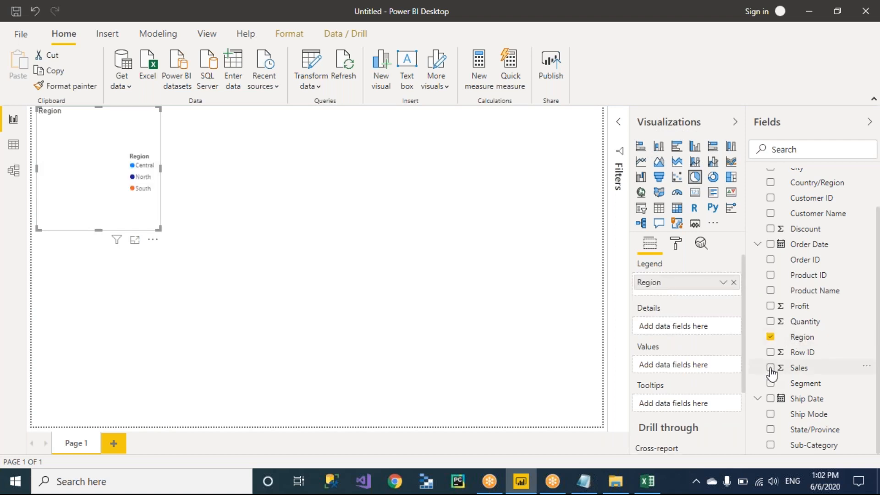
{"action": "left_click", "coordinate": [770, 368]}
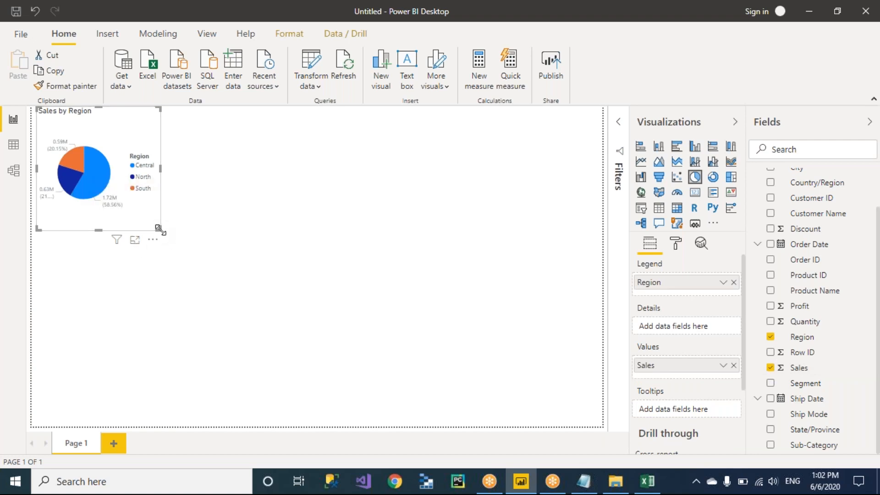
{"action": "left_click_drag", "start_coordinate": [158, 229], "coordinate": [317, 267]}
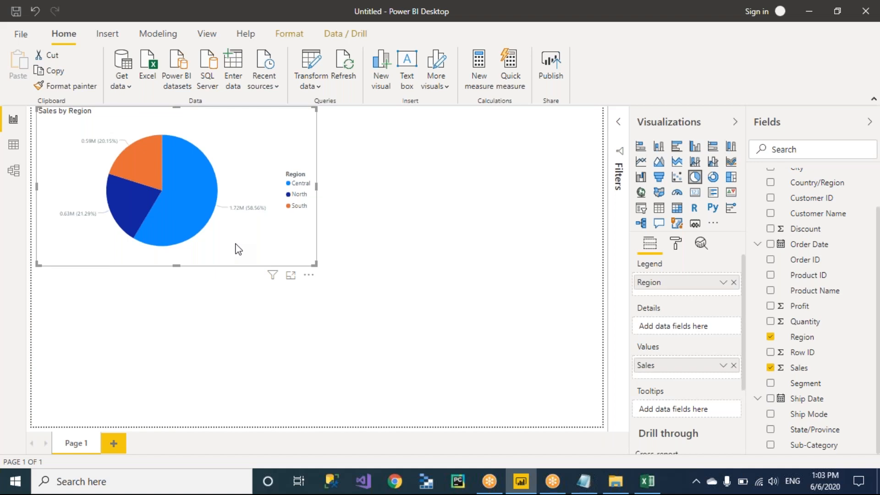
Highlight the field-sorting note in Notepad and check the column order from Row ID to Order Date on the Orders sheet in Excel
{"action": "key", "text": "alt+Tab"}
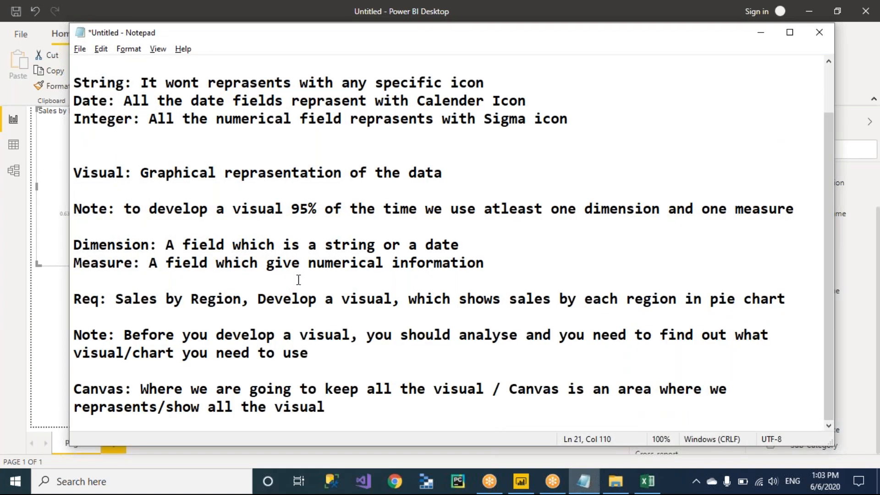
{"action": "scroll", "coordinate": [299, 280], "scroll_direction": "up", "scroll_amount": 1}
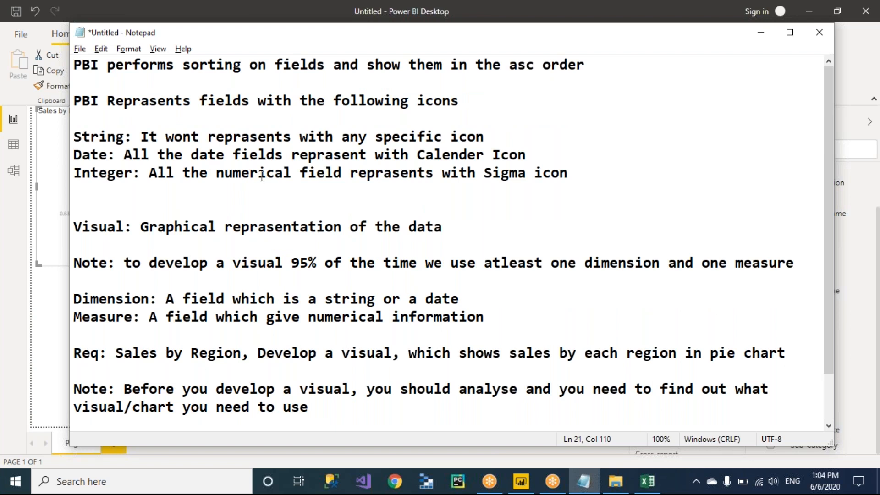
{"action": "left_click_drag", "start_coordinate": [593, 65], "coordinate": [51, 64]}
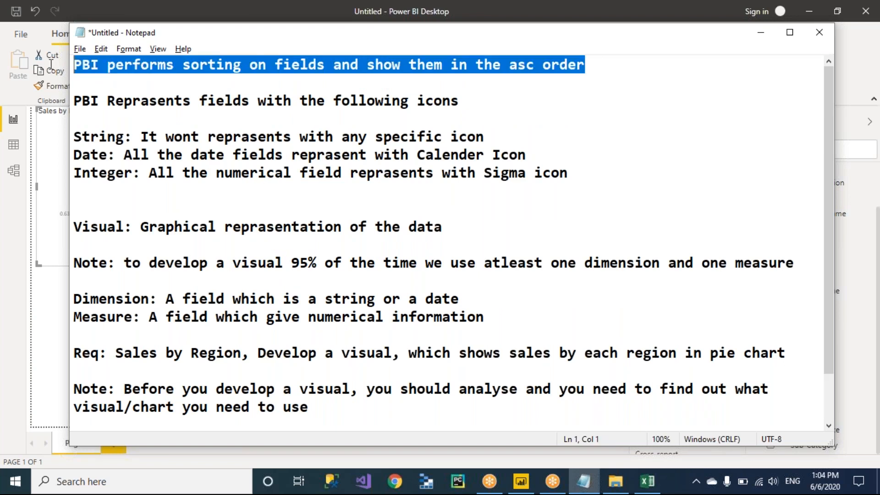
{"action": "key", "text": "alt+Tab"}
{"action": "key", "text": "Tab"}
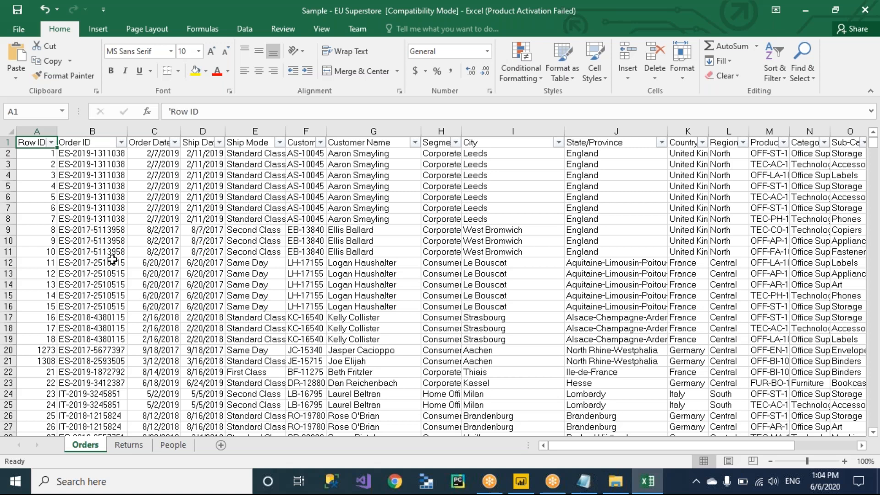
{"action": "key", "text": "Right"}
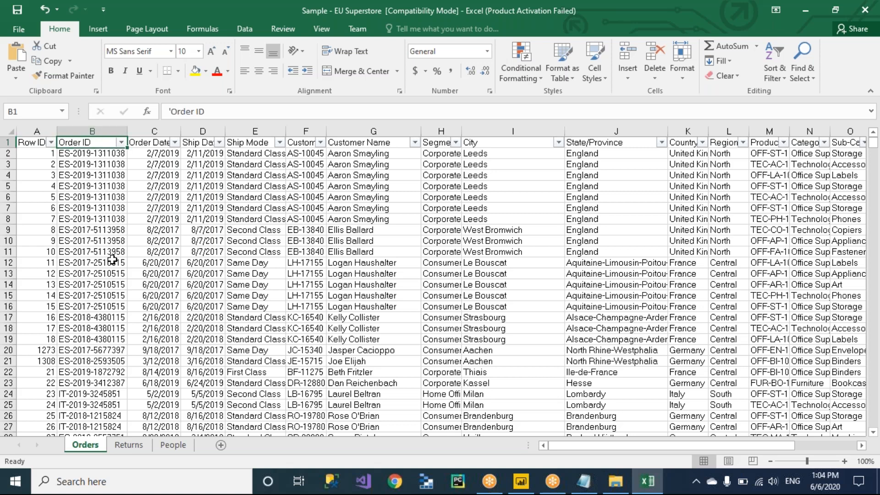
{"action": "key", "text": "Right"}
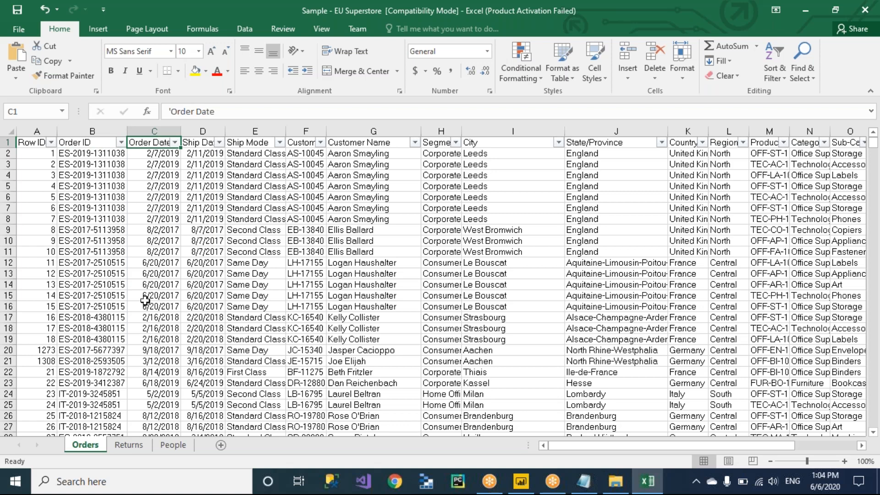
Switch to Notepad and insert "data" before "fields" in the first note about sorting
{"action": "key", "text": "alt+Tab"}
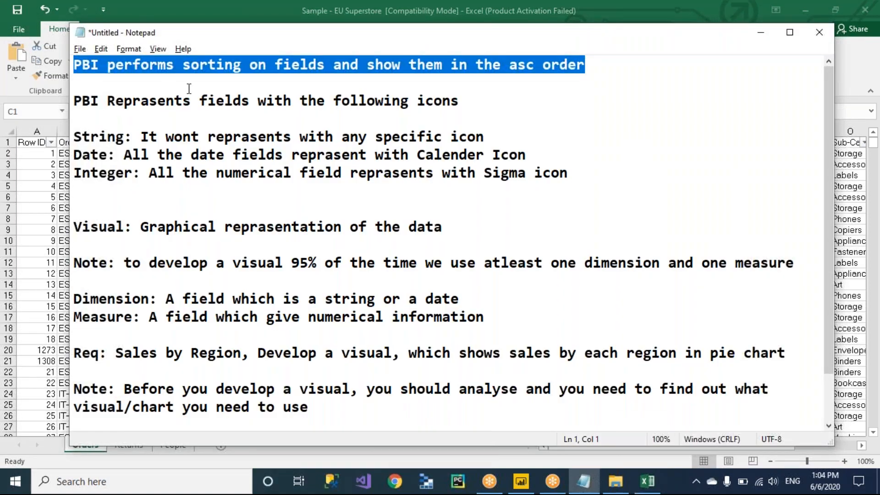
{"action": "left_click_drag", "start_coordinate": [107, 67], "coordinate": [317, 68]}
{"action": "left_click", "coordinate": [275, 67]}
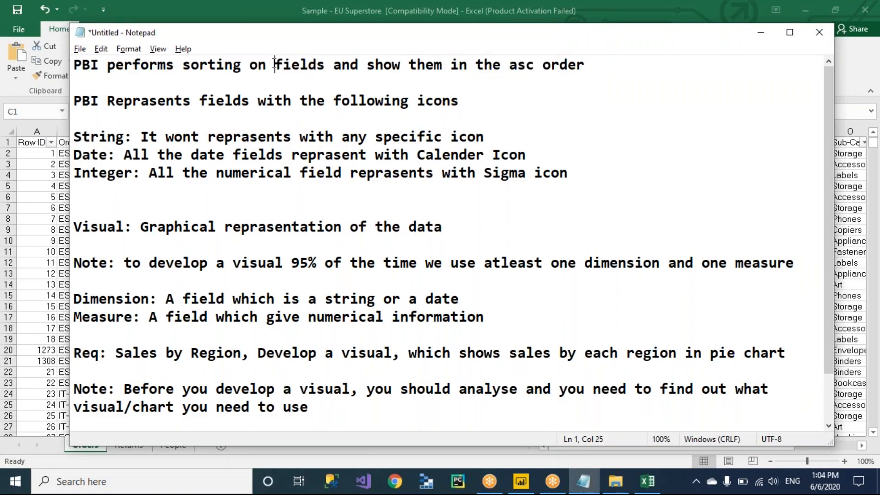
{"action": "type", "text": "data"}
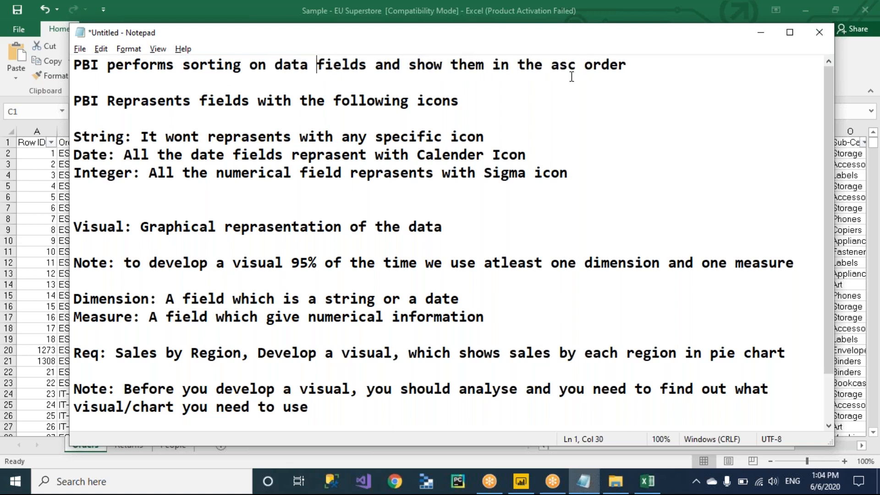
Compare the column order of the Orders sheet in Excel with the order of the Orders fields in Power BI Desktop
{"action": "key", "text": "alt+Tab"}
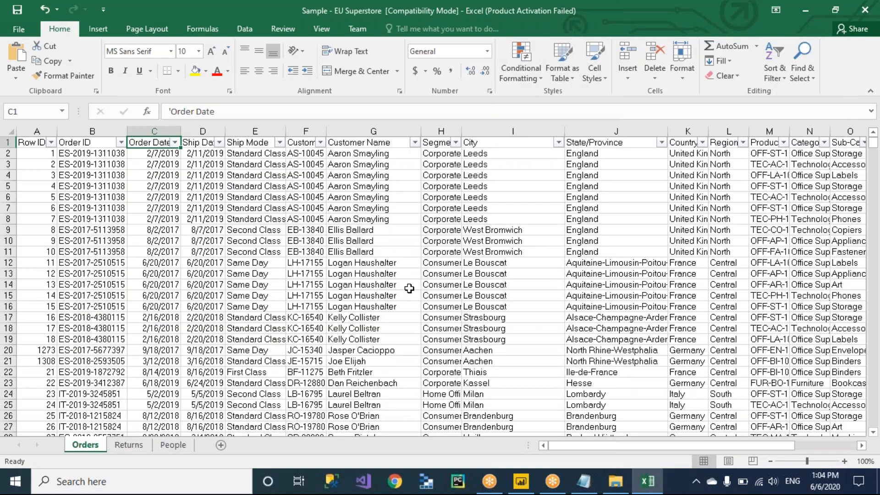
{"action": "key", "text": "alt+Tab"}
{"action": "key", "text": "Tab"}
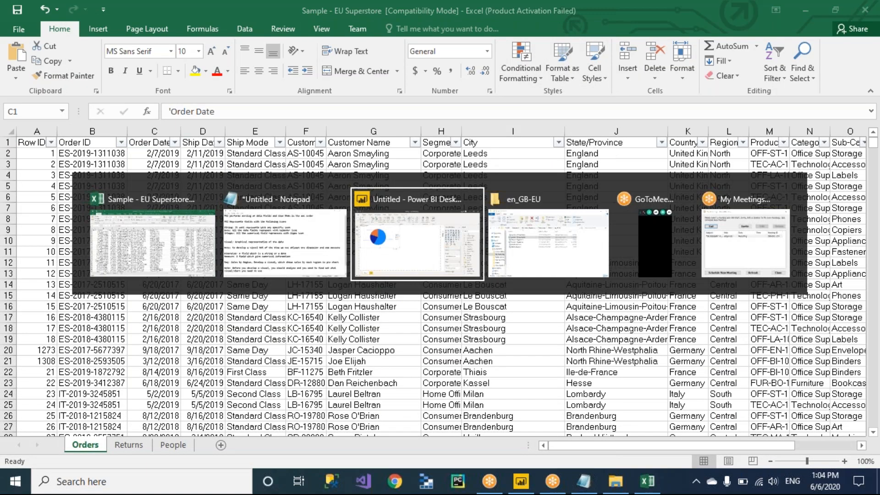
{"action": "scroll", "coordinate": [829, 270], "scroll_direction": "up", "scroll_amount": 2}
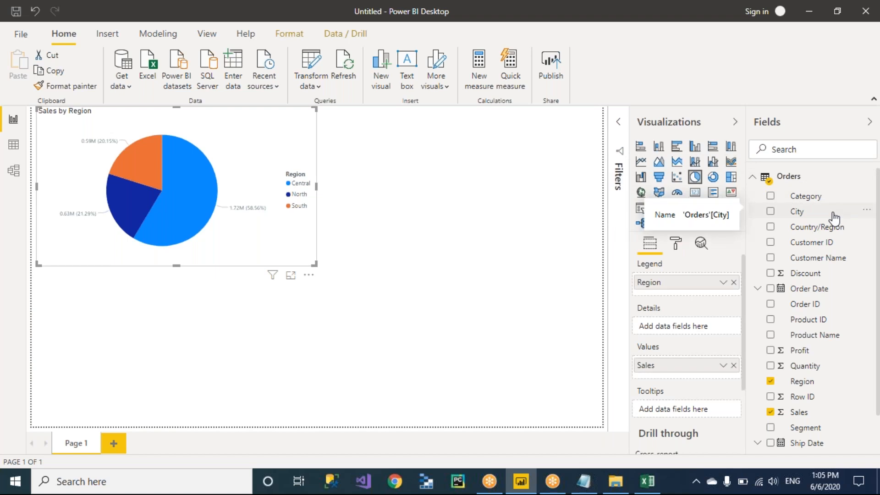
{"action": "key", "text": "alt+Tab"}
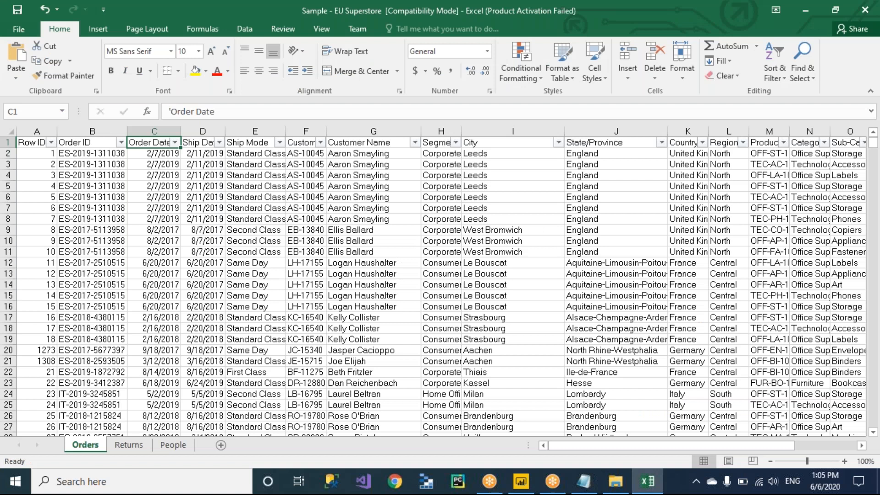
{"action": "left_click", "coordinate": [32, 142]}
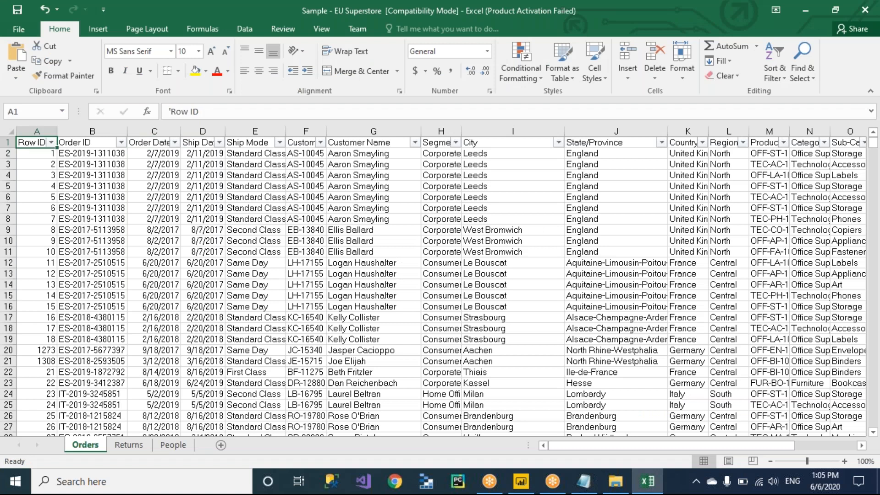
{"action": "key", "text": "alt+Tab"}
{"action": "key", "text": "alt+Tab"}
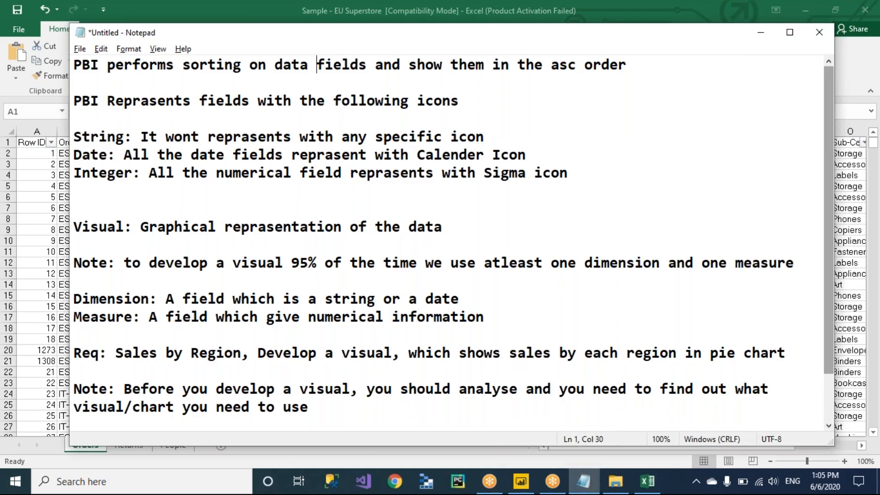
{"action": "key", "text": "alt+Tab"}
{"action": "key", "text": "alt+Tab"}
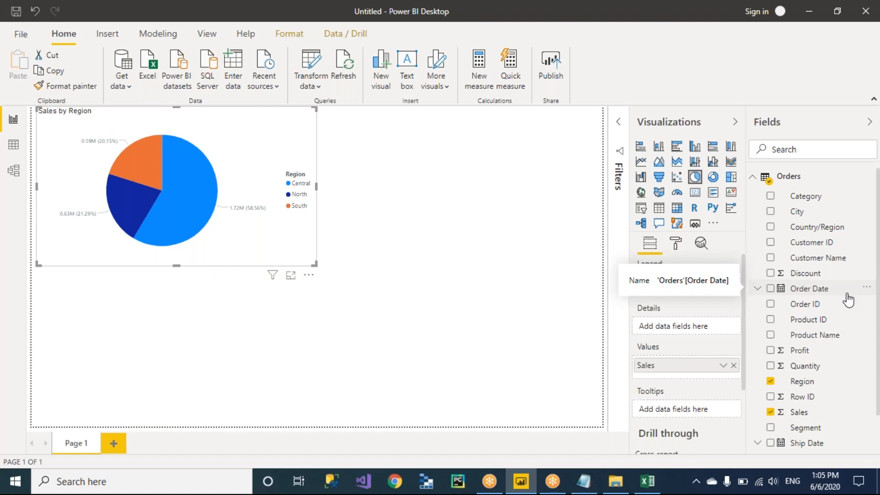
Deselect the pie chart, search the fields for "seg", clear the search and locate Segment in the full Orders field list
{"action": "left_click", "coordinate": [524, 308]}
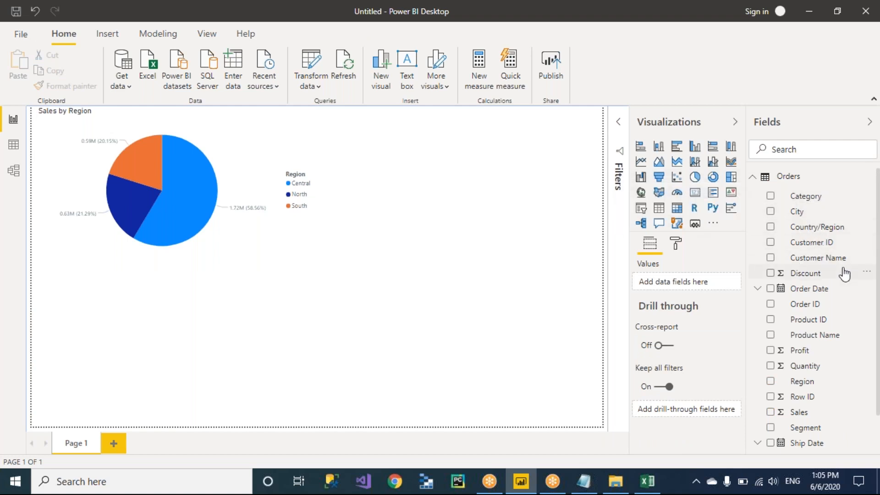
{"action": "left_click", "coordinate": [804, 152]}
{"action": "type", "text": "seg"}
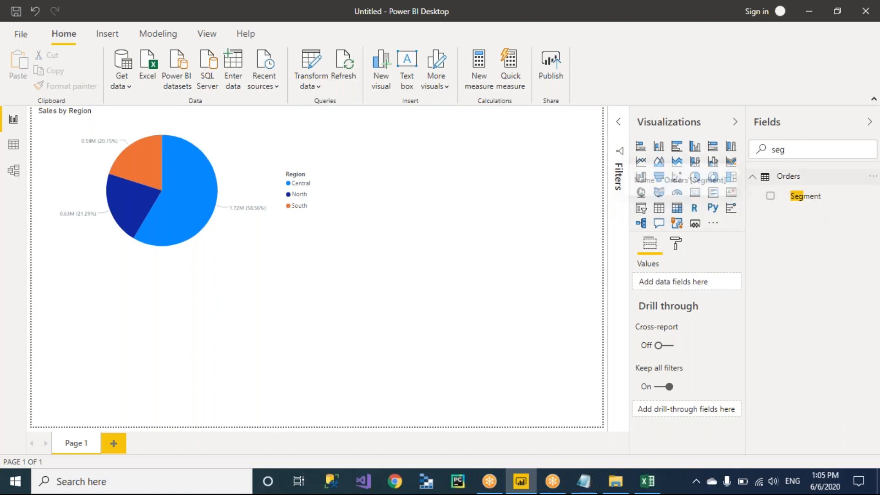
{"action": "key", "text": "BackSpace"}
{"action": "key", "text": "BackSpace"}
{"action": "key", "text": "BackSpace"}
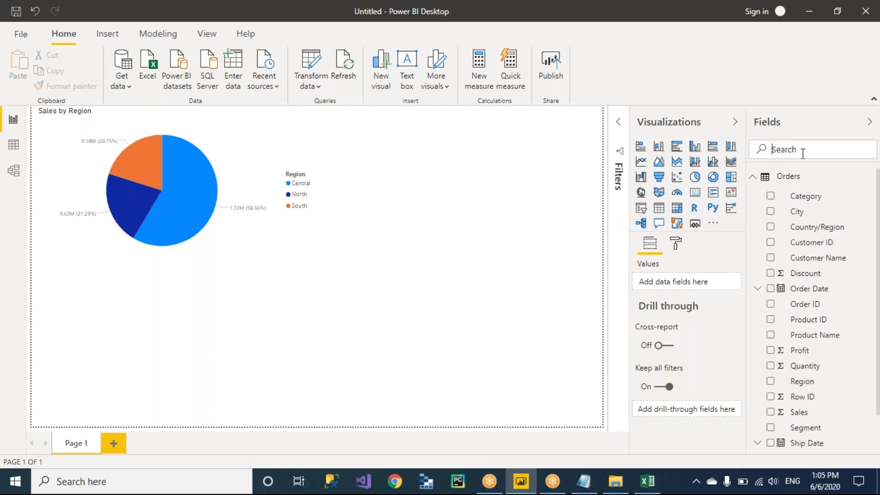
{"action": "scroll", "coordinate": [826, 339], "scroll_direction": "down", "scroll_amount": 2}
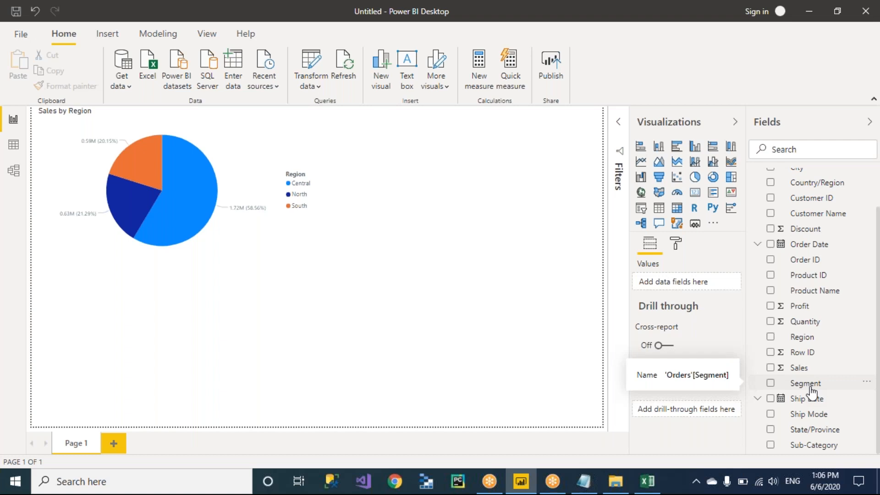
{"action": "scroll", "coordinate": [822, 385], "scroll_direction": "up", "scroll_amount": 2}
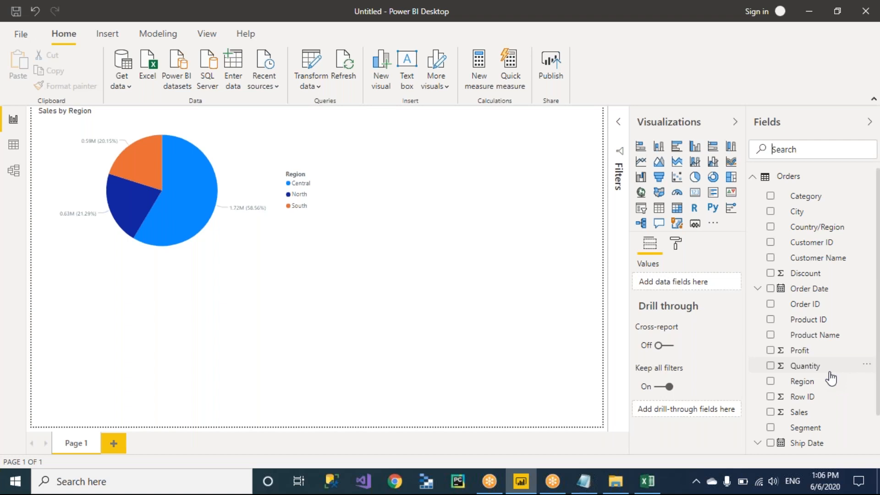
Switch to Notepad and insert "(a-z)" after "asc" in the first note about sorting
{"action": "key", "text": "alt+Tab"}
{"action": "left_click", "coordinate": [580, 67]}
{"action": "type", "text": "(a-z) order"}
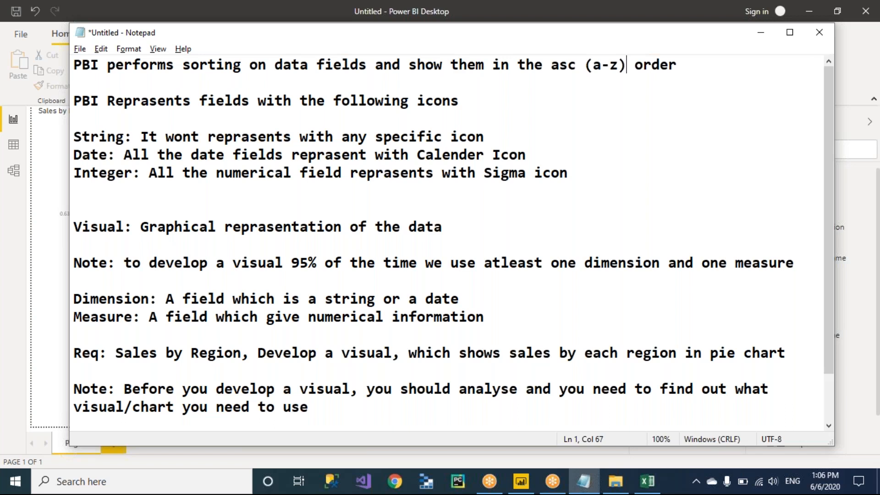
Switch to Power BI Desktop and move the pie chart to both lower corners and the centre of the canvas, then back to its upper-left corner
{"action": "key", "text": "alt+Tab"}
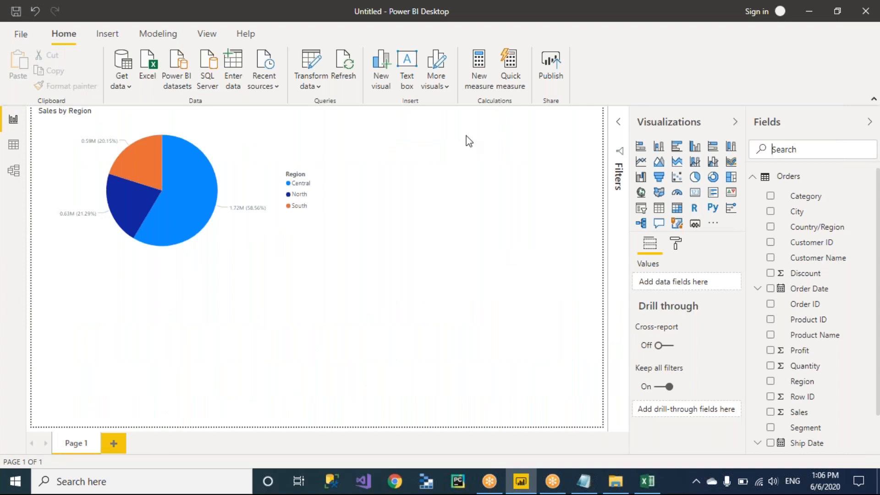
{"action": "left_click", "coordinate": [287, 247]}
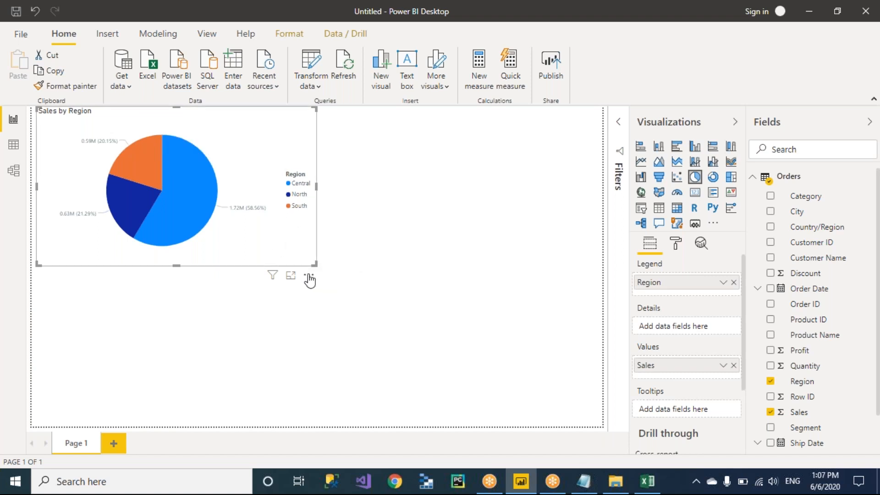
{"action": "left_click_drag", "start_coordinate": [309, 279], "coordinate": [305, 443]}
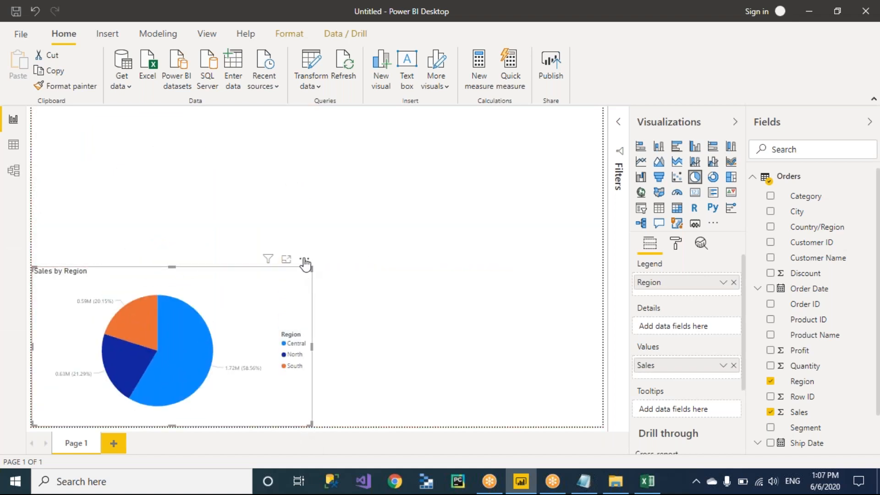
{"action": "left_click_drag", "start_coordinate": [305, 264], "coordinate": [604, 292]}
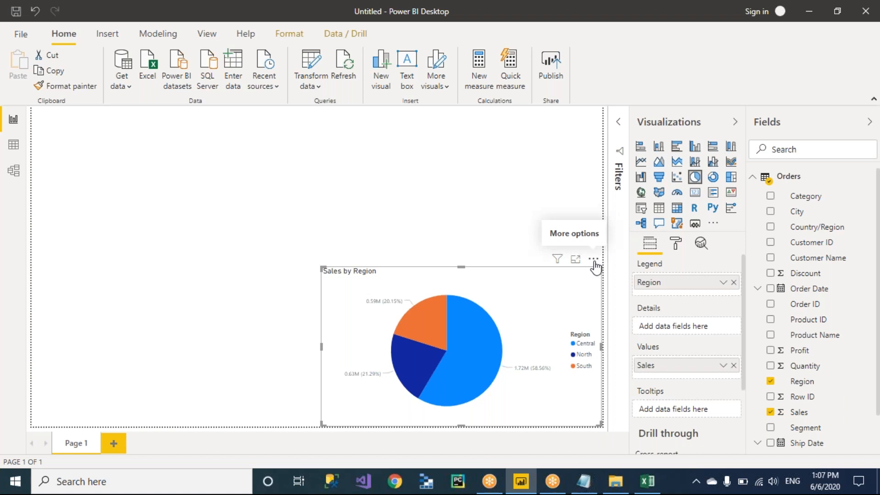
{"action": "left_click_drag", "start_coordinate": [595, 267], "coordinate": [427, 182]}
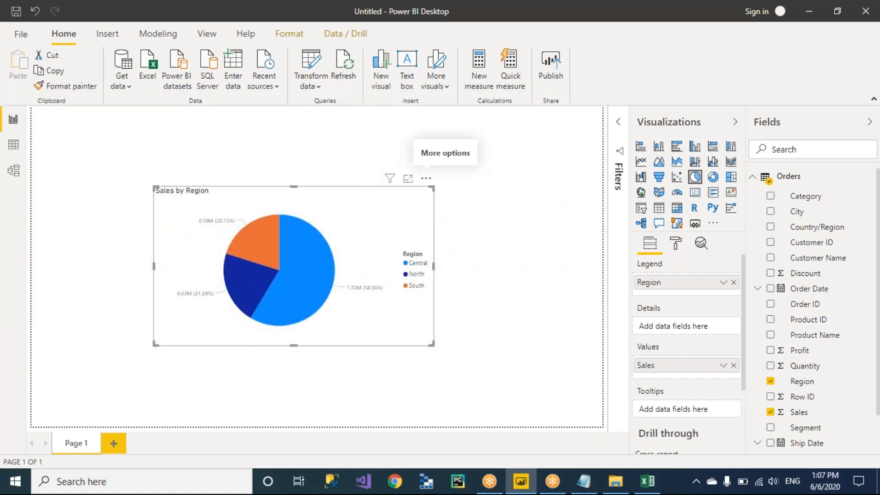
{"action": "left_click", "coordinate": [407, 178]}
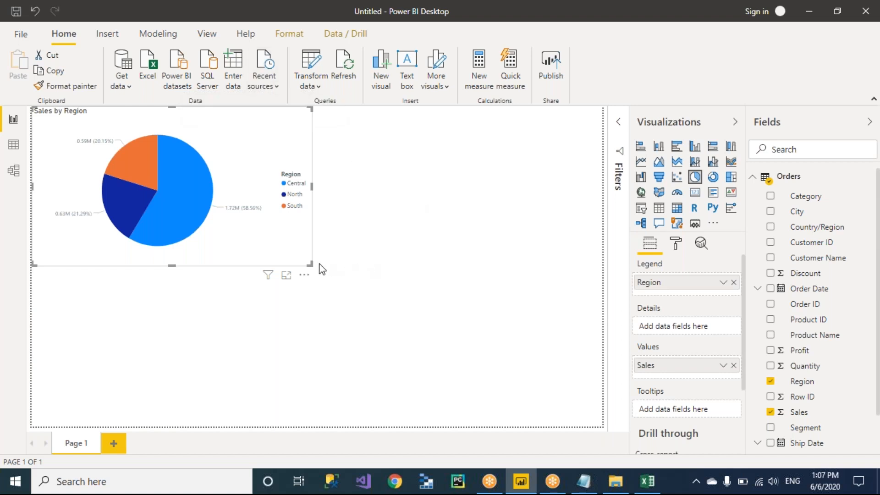
{"action": "left_click_drag", "start_coordinate": [307, 279], "coordinate": [308, 246]}
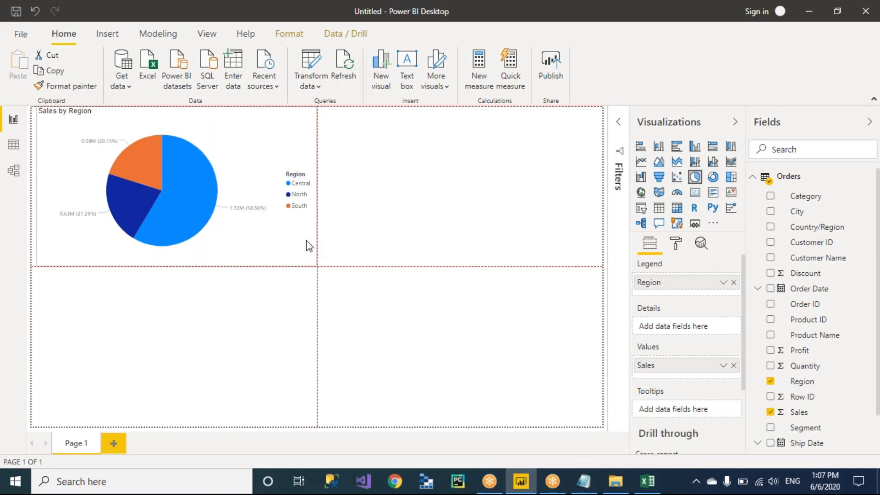
{"action": "left_click_drag", "start_coordinate": [306, 245], "coordinate": [338, 197]}
Shrink the Sales by Region pie chart, then stretch its width and height back to a quarter of the canvas
{"action": "left_click_drag", "start_coordinate": [315, 264], "coordinate": [218, 248]}
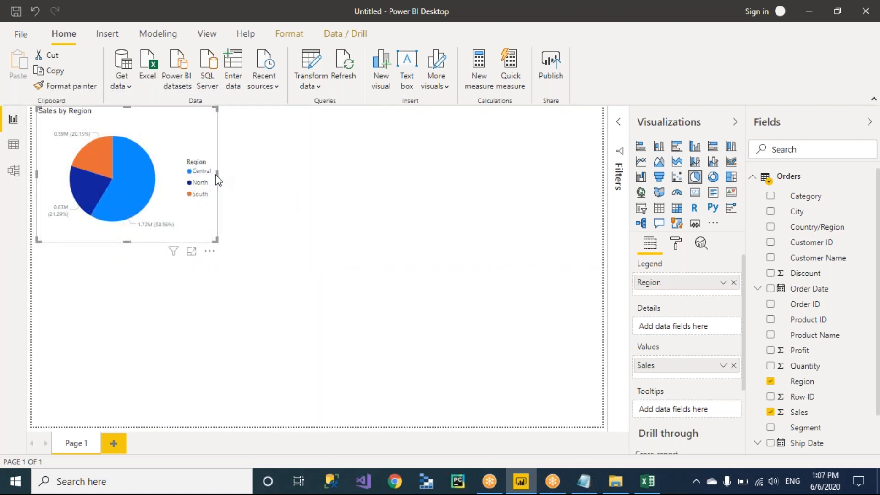
{"action": "left_click_drag", "start_coordinate": [215, 177], "coordinate": [320, 178]}
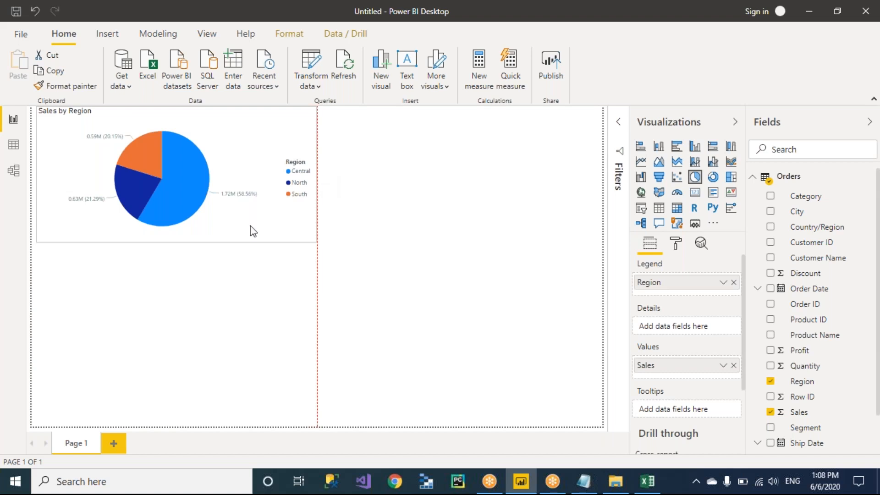
{"action": "left_click", "coordinate": [194, 224]}
{"action": "left_click_drag", "start_coordinate": [174, 248], "coordinate": [174, 268]}
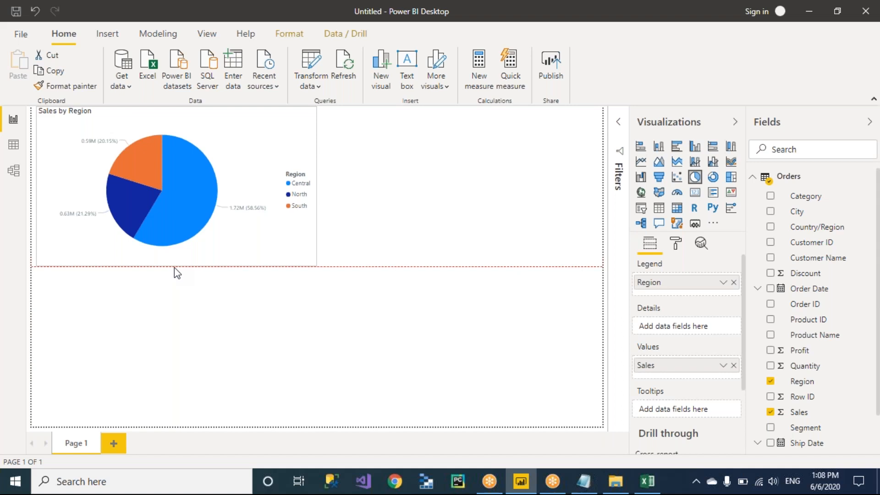
{"action": "left_click_drag", "start_coordinate": [174, 267], "coordinate": [174, 268]}
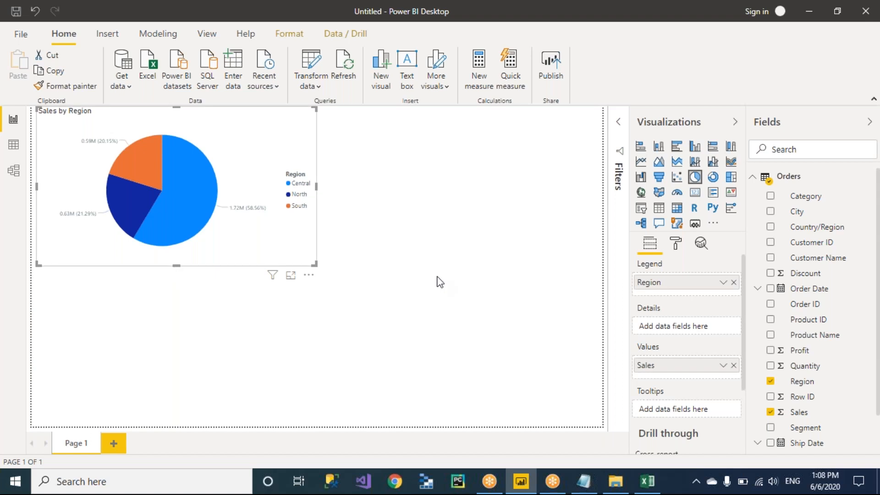
Switch to Notepad and add the line "Req2: Sales by State, clustered bar chart" below the Canvas definition
{"action": "key", "text": "alt+Tab"}
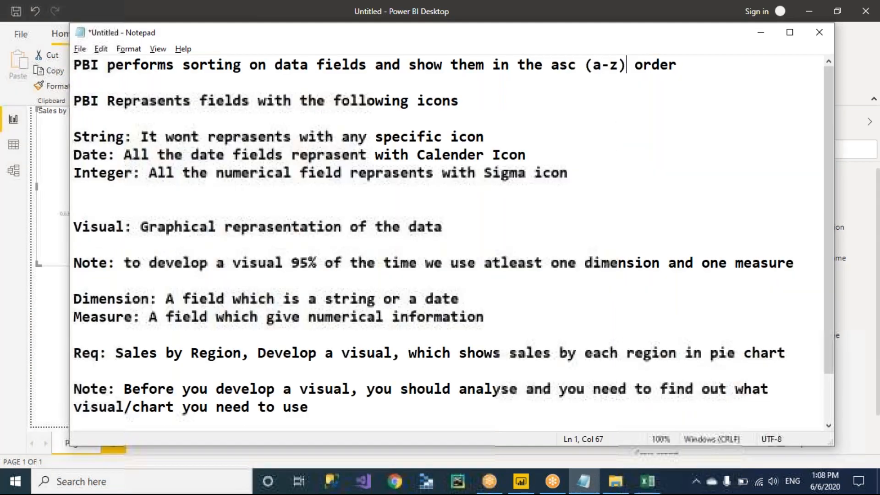
{"action": "scroll", "coordinate": [389, 402], "scroll_direction": "down", "scroll_amount": 1}
{"action": "left_click", "coordinate": [348, 408]}
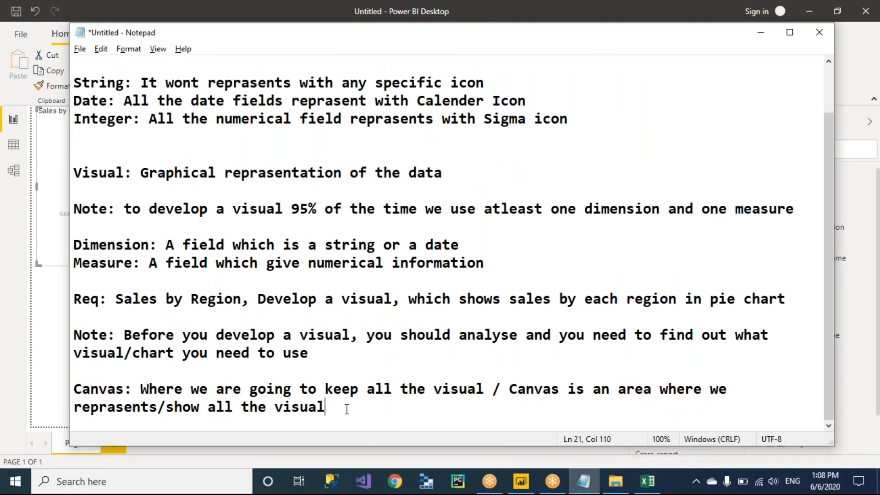
{"action": "key", "text": "Return"}
{"action": "key", "text": "Return"}
{"action": "type", "text": "Req"}
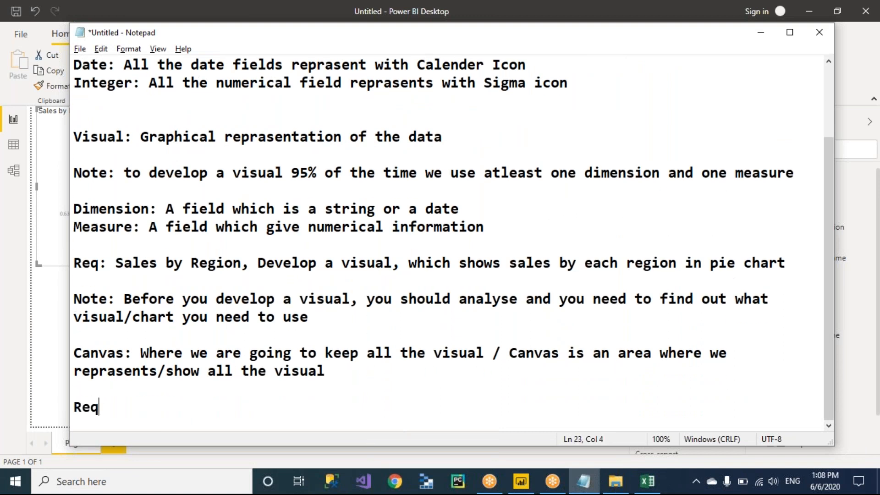
{"action": "type", "text": "2: Sales by St"}
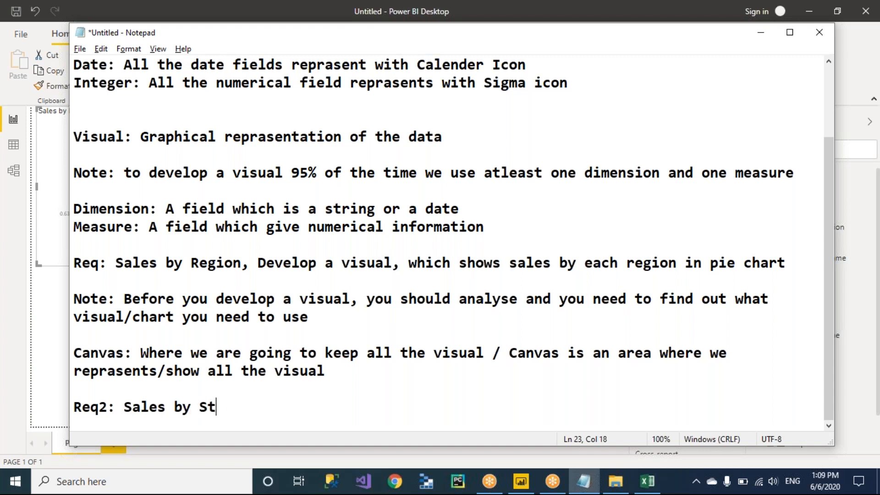
{"action": "type", "text": "ate, b"}
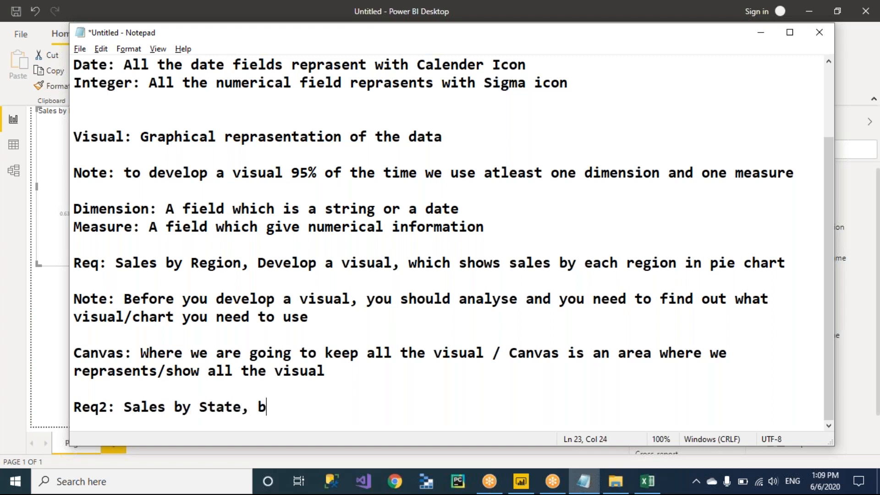
{"action": "key", "text": "BackSpace"}
{"action": "type", "text": "clustere"}
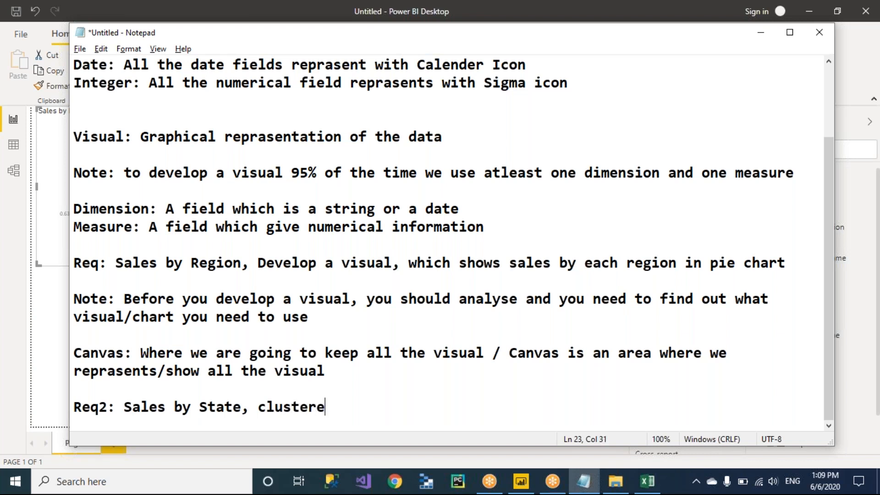
{"action": "type", "text": "d bar chart"}
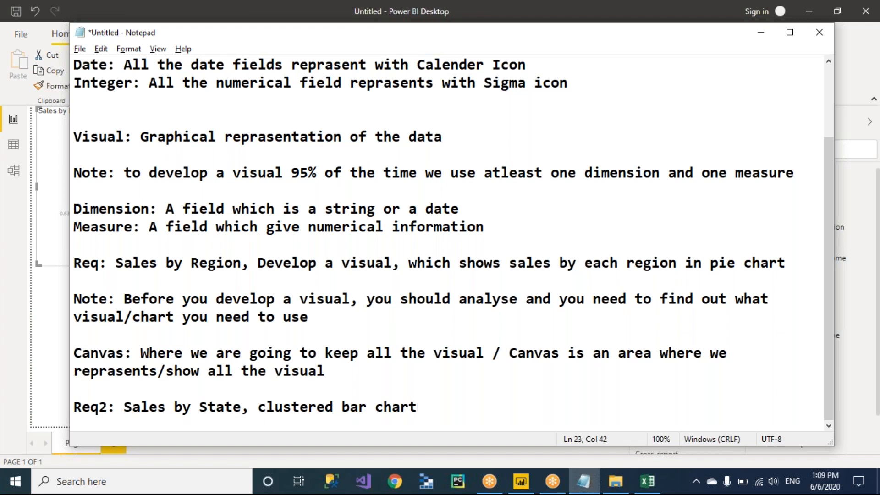
{"action": "key", "text": "Return"}
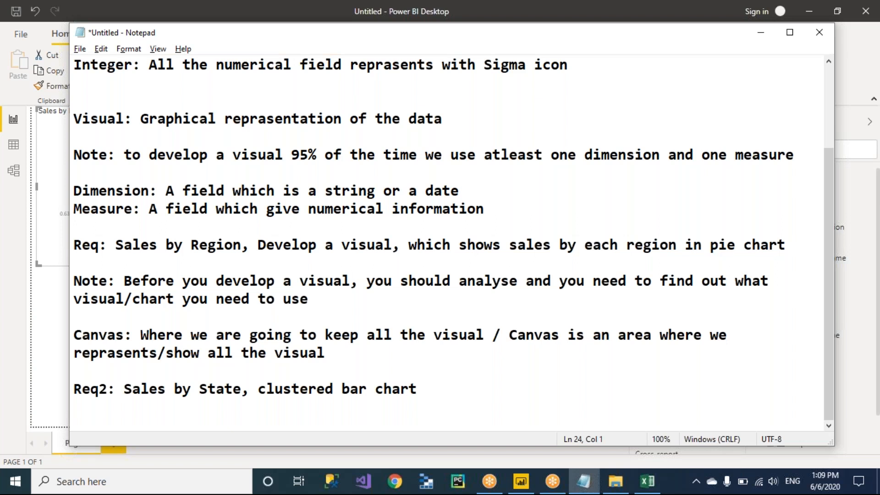
Switch to Power BI Desktop and twice change the selected pie chart to a clustered bar chart, undoing the change each time
{"action": "key", "text": "alt+Tab"}
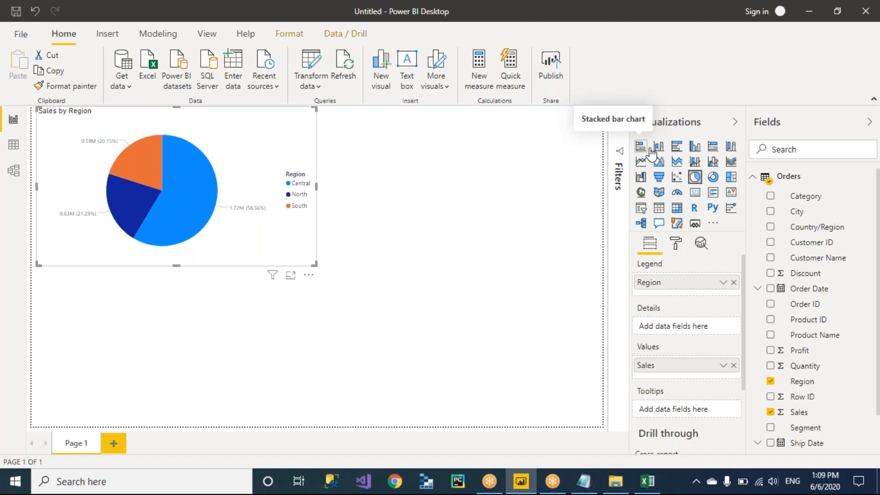
{"action": "left_click", "coordinate": [676, 150]}
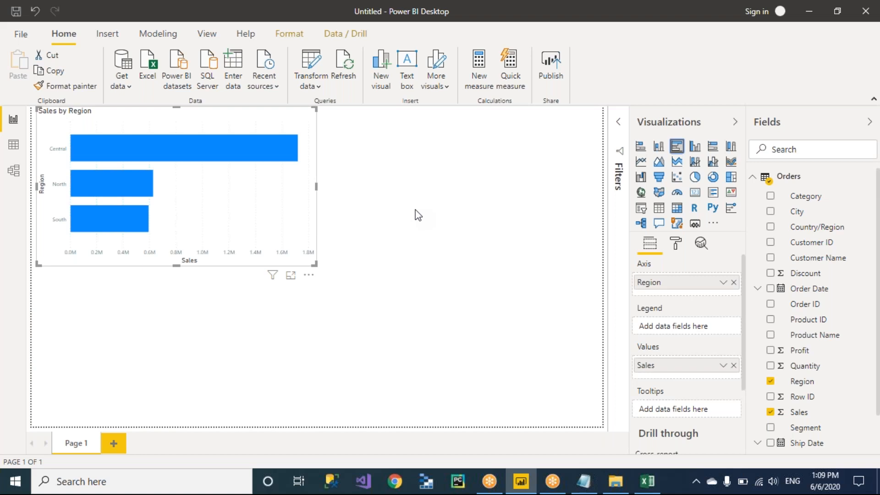
{"action": "left_click", "coordinate": [36, 11]}
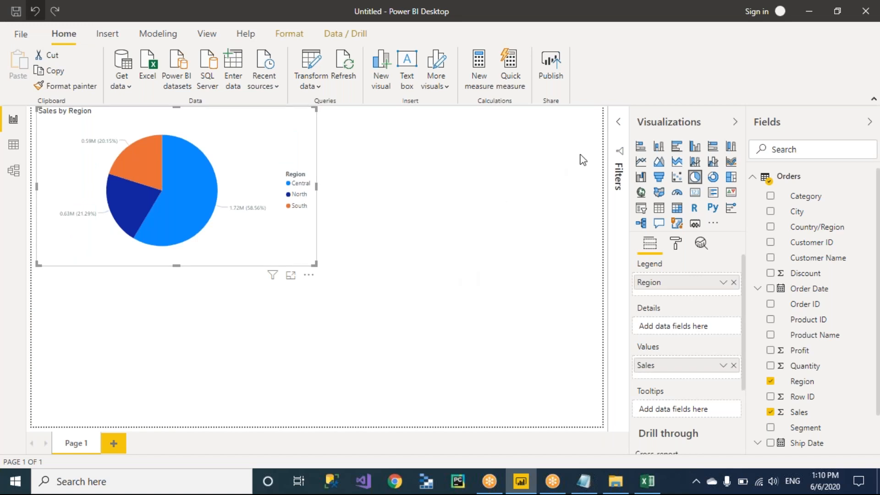
{"action": "left_click", "coordinate": [677, 146]}
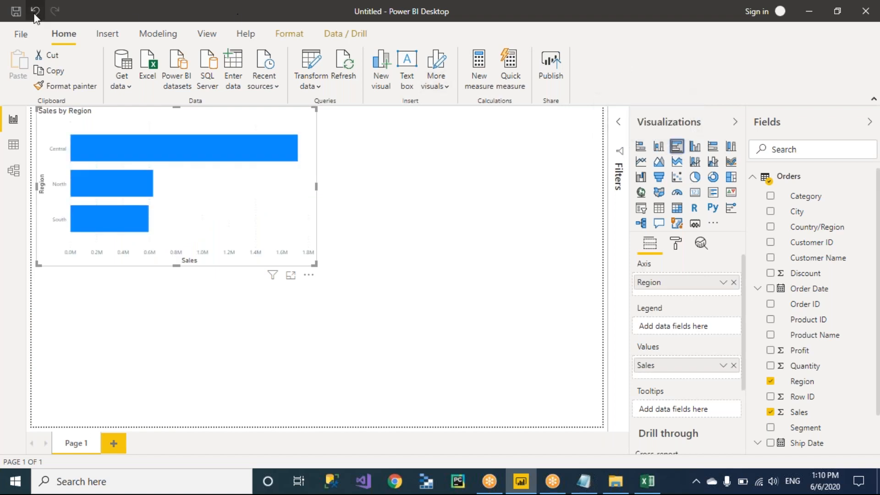
{"action": "key", "text": "ctrl+z"}
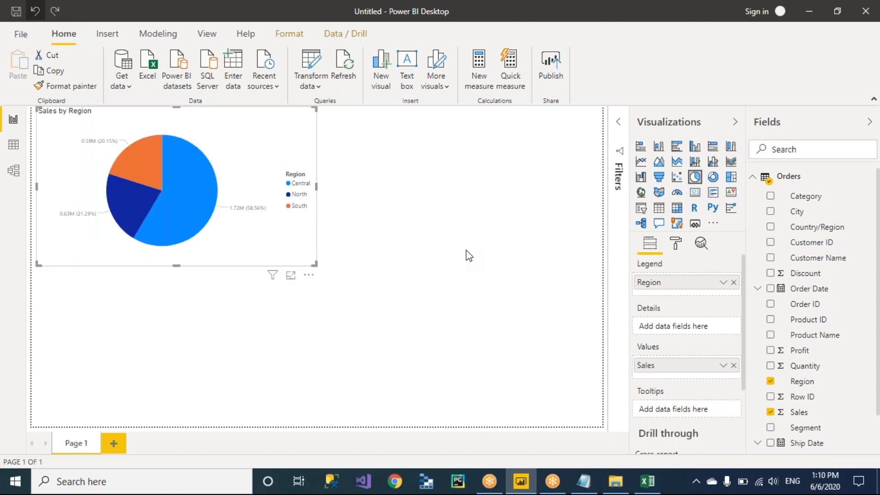
Switch to Notepad and start a new line below Req2 with "Note: to create a new visual/chart"
{"action": "key", "text": "alt+Tab"}
{"action": "key", "text": "Return"}
{"action": "type", "text": "Note: to "}
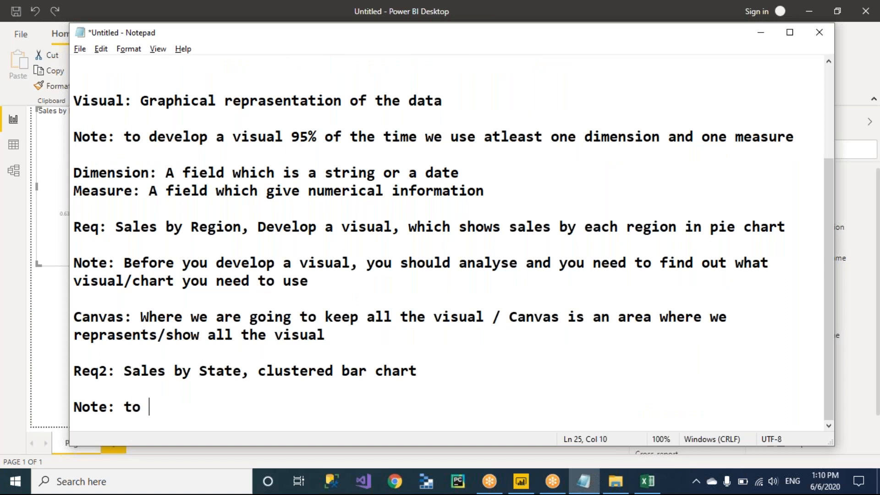
{"action": "type", "text": "create a new ci"}
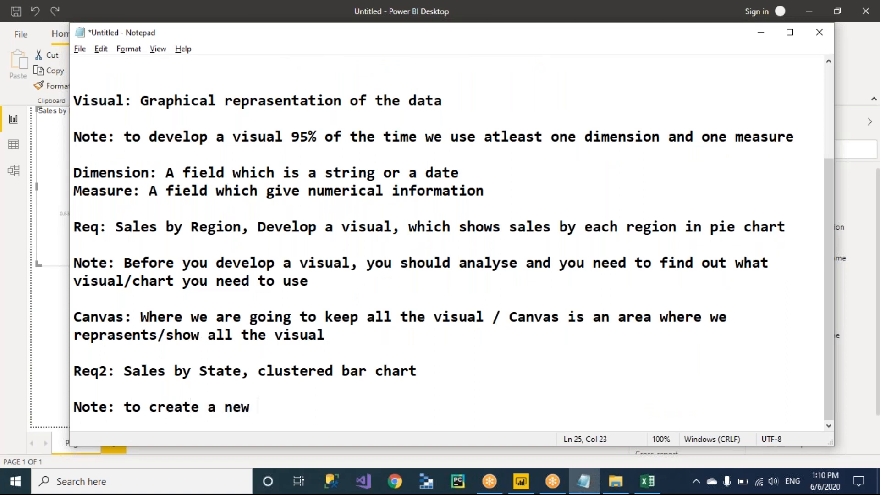
{"action": "key", "text": "BackSpace"}
{"action": "key", "text": "BackSpace"}
{"action": "type", "text": "visual/cj"}
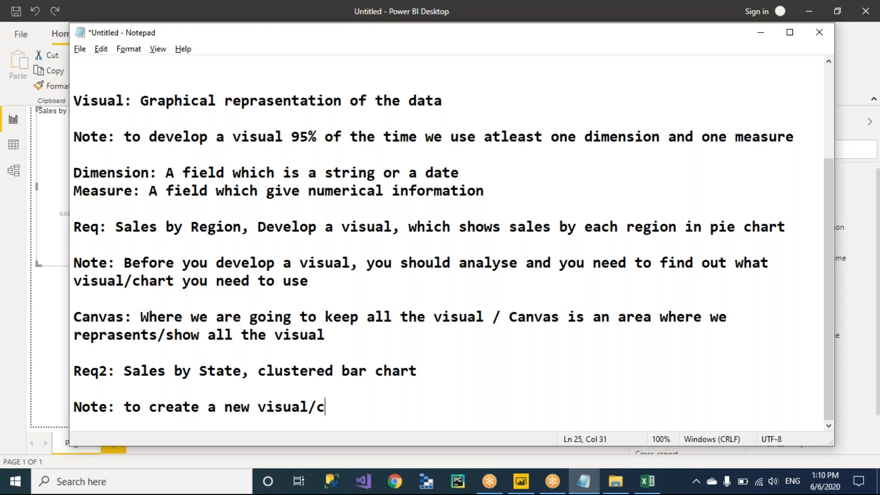
{"action": "key", "text": "BackSpace"}
{"action": "type", "text": "hart"}
{"action": "type", "text": " in c"}
{"action": "key", "text": "BackSpace"}
{"action": "key", "text": "BackSpace"}
{"action": "key", "text": "BackSpace"}
{"action": "key", "text": "BackSpace"}
Continue the last note with ", first we need to unselect the existing chart in canvas"
{"action": "type", "text": ", fir"}
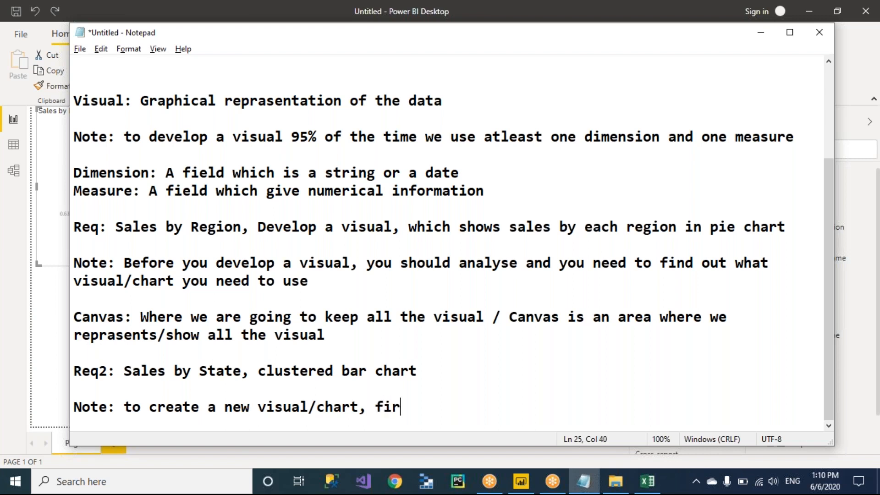
{"action": "type", "text": "st we need "}
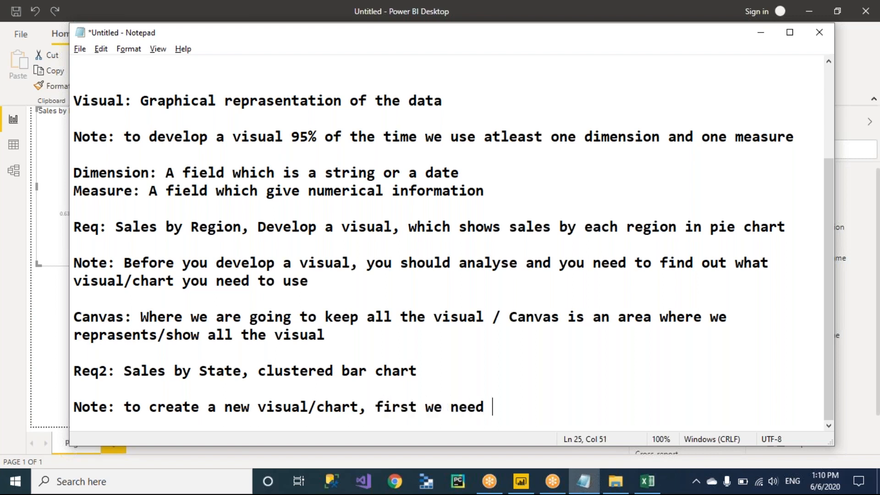
{"action": "type", "text": "tounselect"}
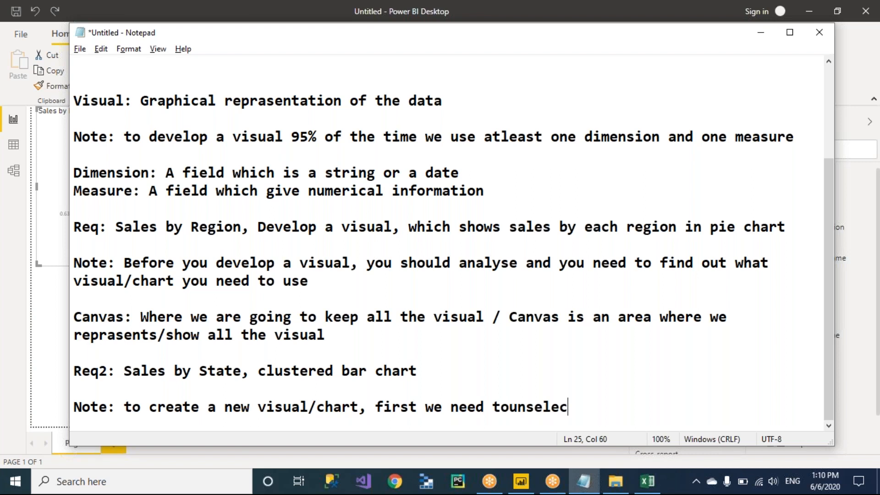
{"action": "key", "text": "Left"}
{"action": "key", "text": "Left"}
{"action": "key", "text": "Left"}
{"action": "key", "text": "Left"}
{"action": "key", "text": "Left"}
{"action": "key", "text": "Left"}
{"action": "key", "text": "Left"}
{"action": "key", "text": "Left"}
{"action": "key", "text": "End"}
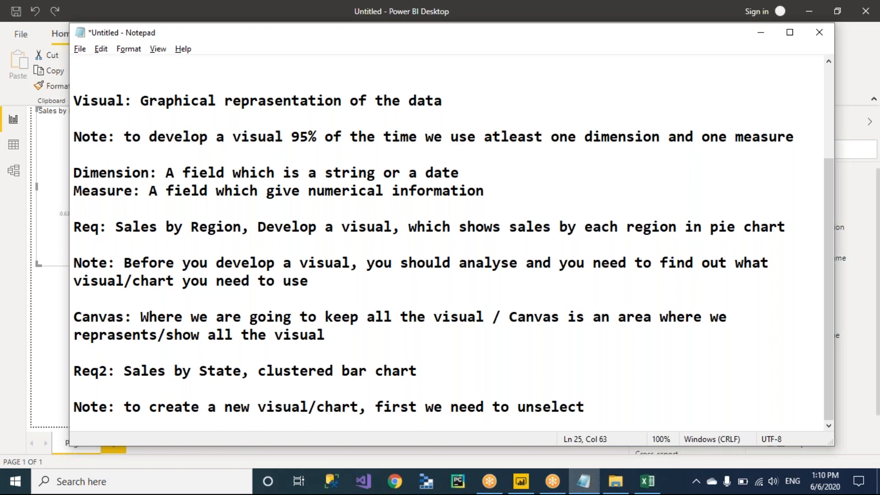
{"action": "type", "text": "the exisi"}
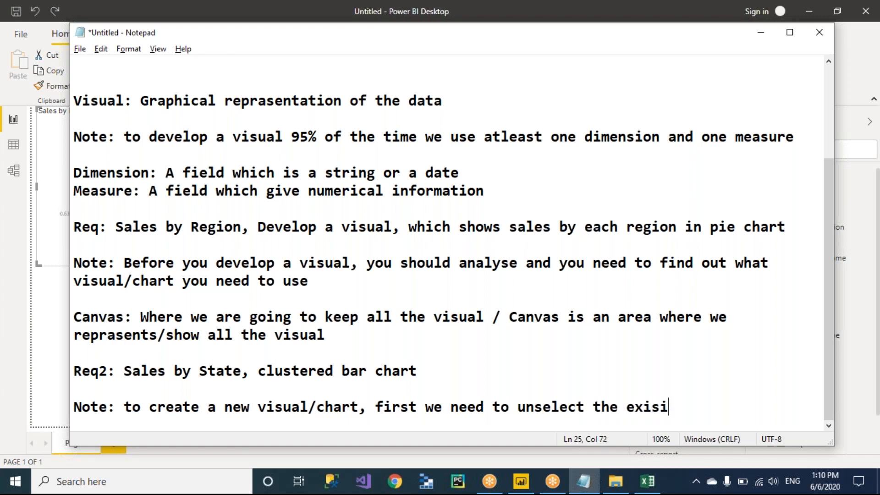
{"action": "key", "text": "BackSpace"}
{"action": "type", "text": "ting chart"}
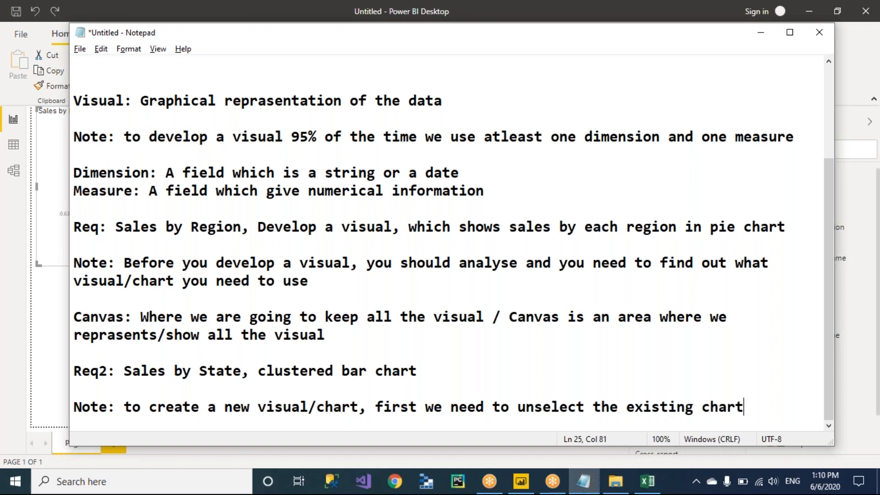
{"action": "type", "text": " in canvas"}
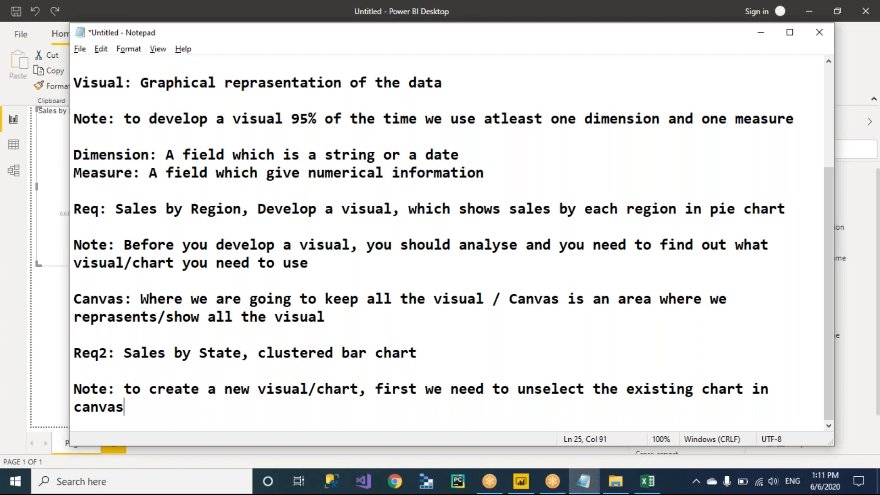
Finish the note with "otherwise the selected new chat get applies on the old which we have selected in the canvas"
{"action": "type", "text": "otherwise the sel"}
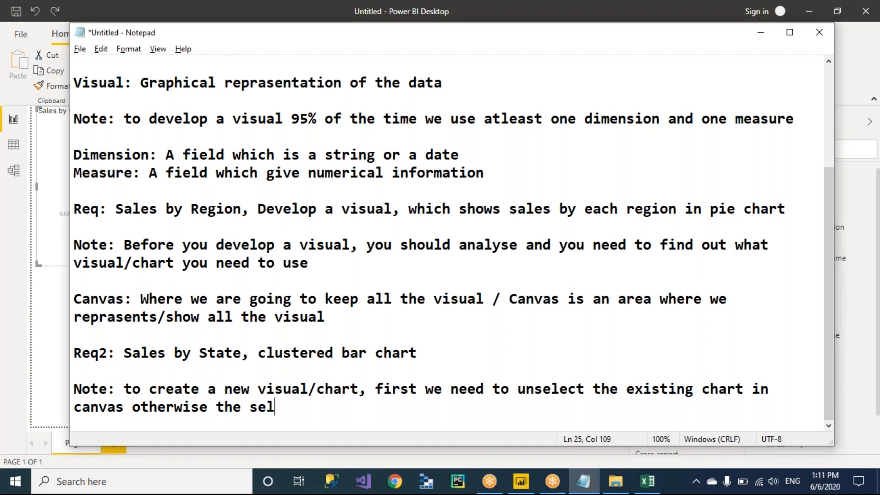
{"action": "type", "text": "ected new change"}
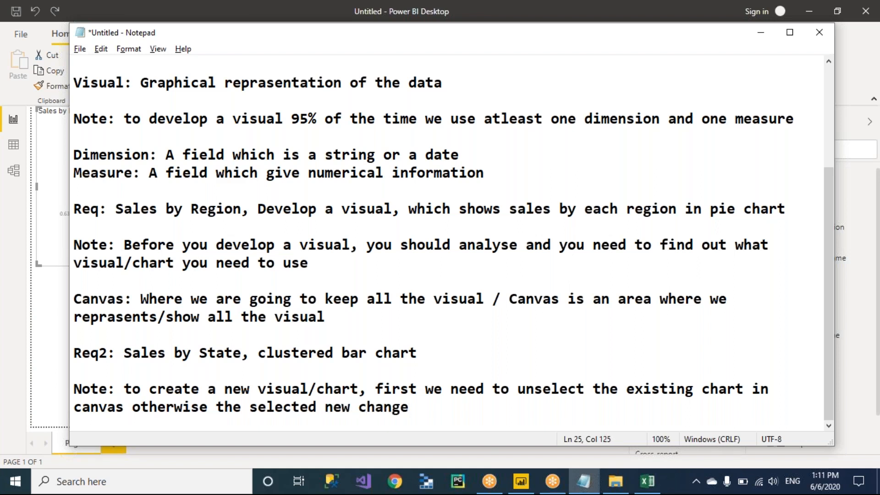
{"action": "key", "text": "BackSpace"}
{"action": "key", "text": "BackSpace"}
{"action": "key", "text": "BackSpace"}
{"action": "type", "text": "r"}
{"action": "key", "text": "BackSpace"}
{"action": "type", "text": "t get applies on the "}
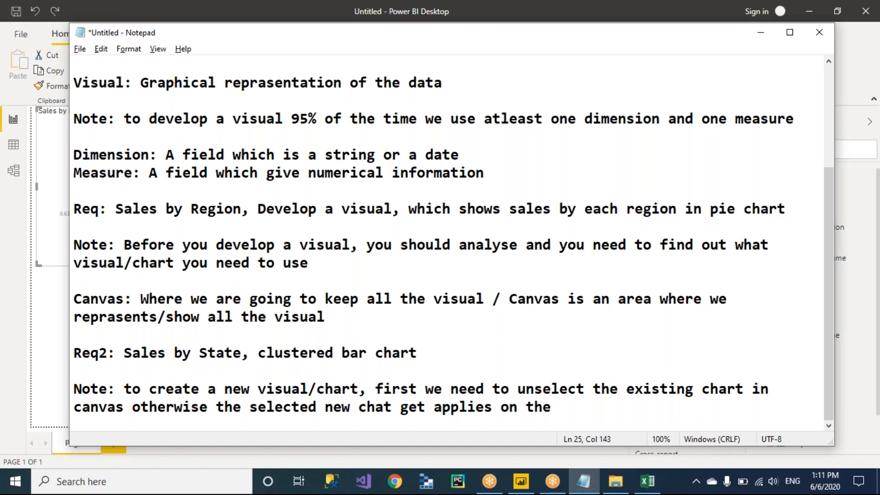
{"action": "type", "text": "old which we h"}
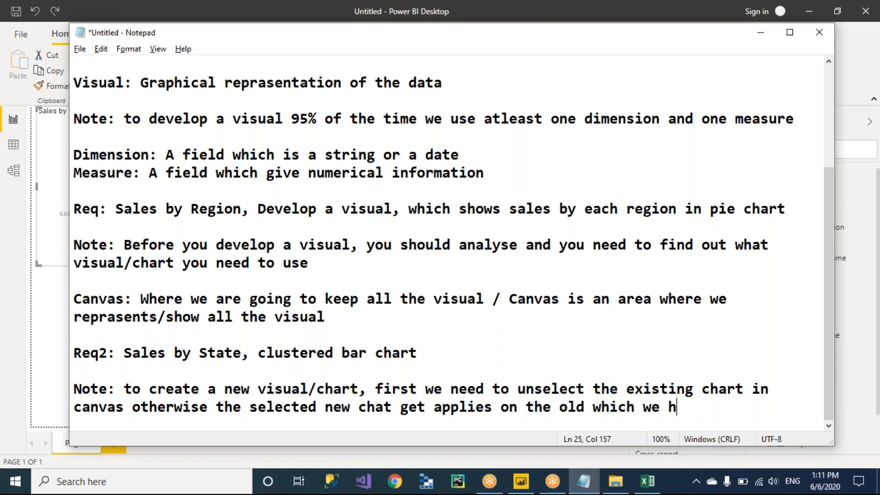
{"action": "type", "text": "ave selected in "}
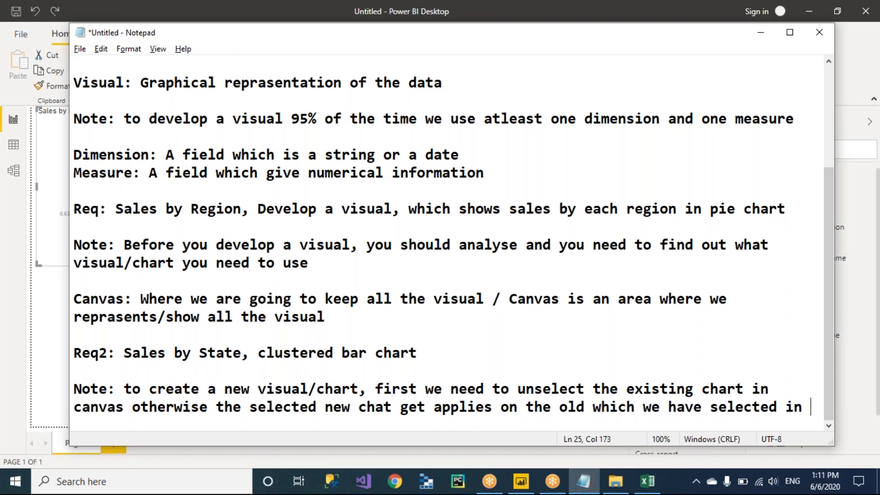
{"action": "type", "text": "the canvas"}
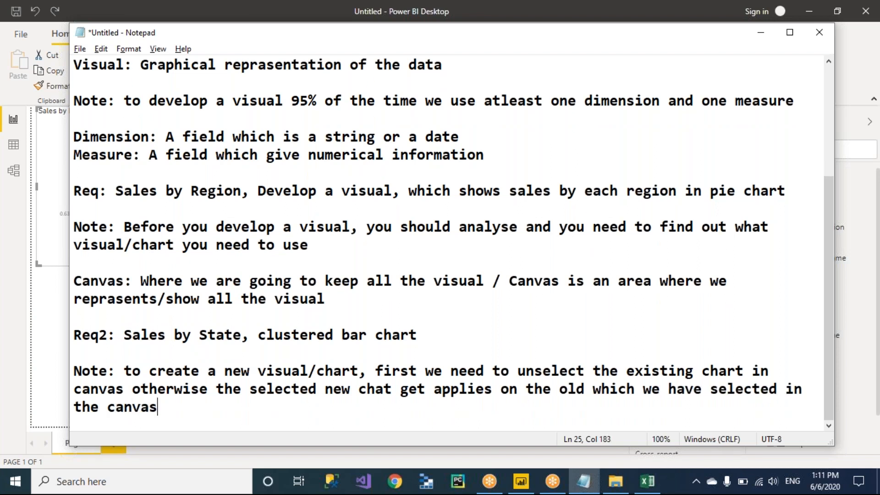
Switch to Power BI Desktop, change the selected Sales by Region pie chart to a clustered bar chart and undo the change
{"action": "key", "text": "alt+Tab"}
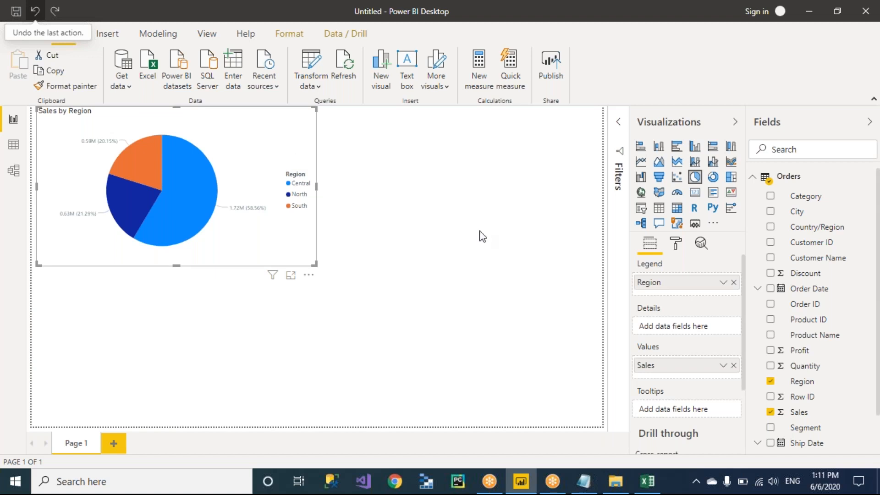
{"action": "left_click", "coordinate": [679, 148]}
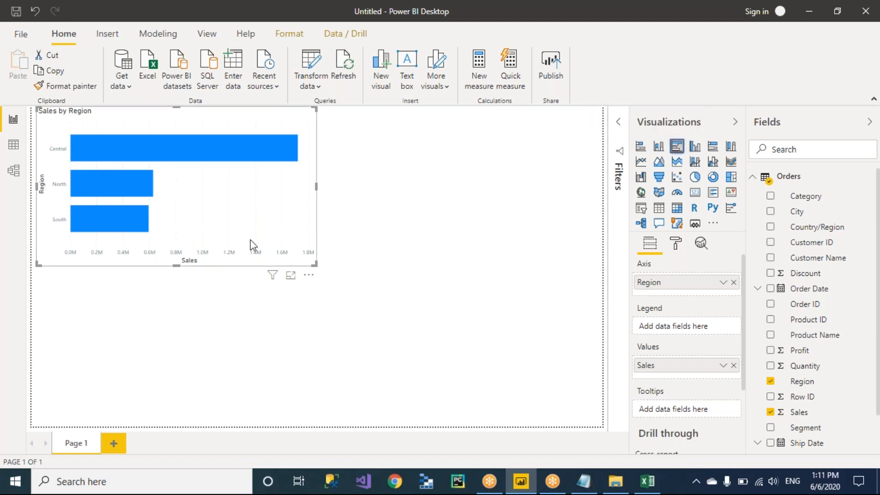
{"action": "left_click", "coordinate": [34, 17]}
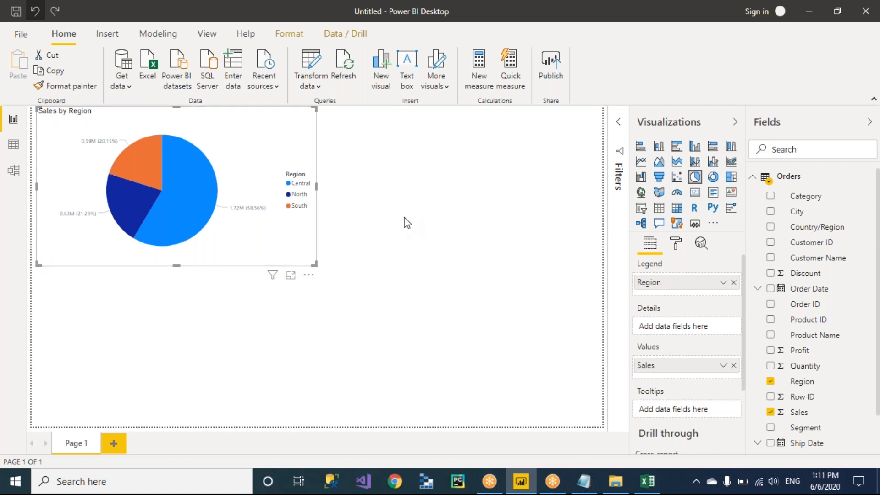
Deselect the pie chart and add a separate clustered bar chart showing Sales by State/Province below it
{"action": "left_click", "coordinate": [468, 185]}
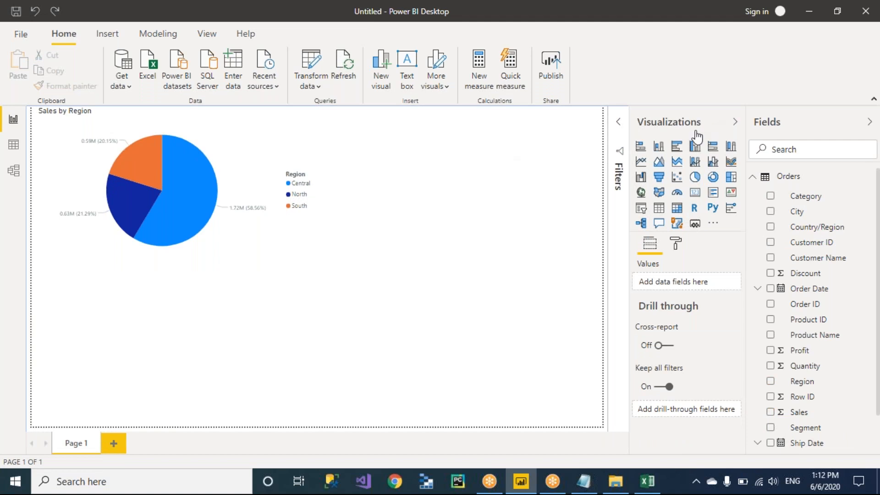
{"action": "left_click", "coordinate": [677, 147]}
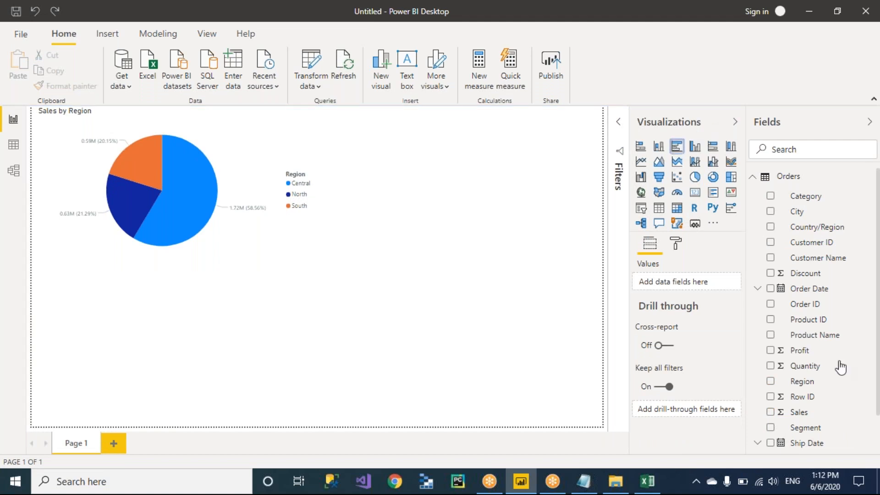
{"action": "scroll", "coordinate": [842, 365], "scroll_direction": "down", "scroll_amount": 2}
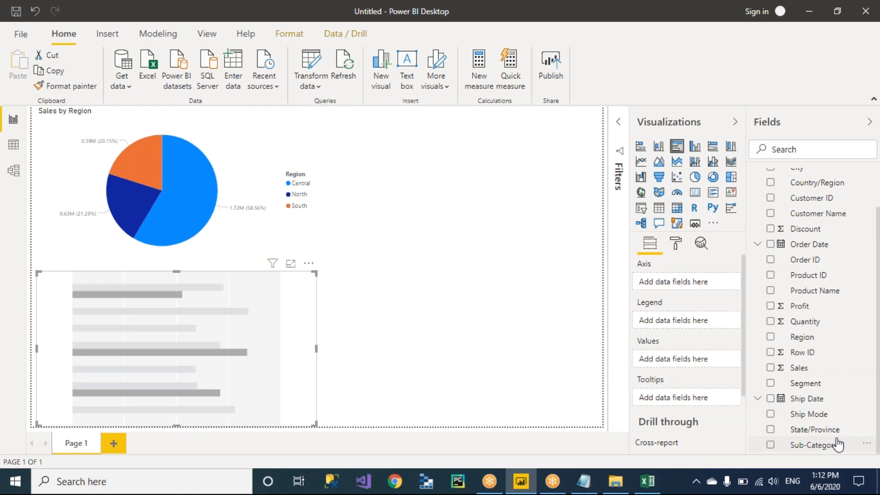
{"action": "key", "text": "alt+Tab"}
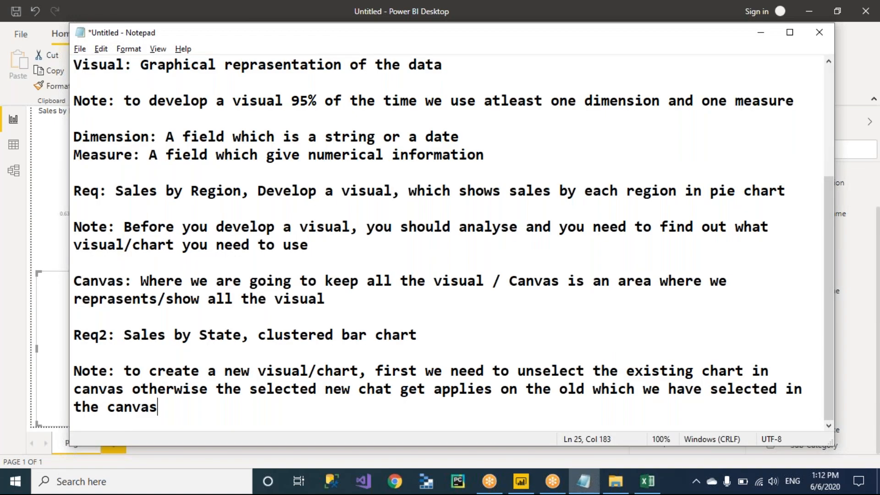
{"action": "key", "text": "alt+Tab"}
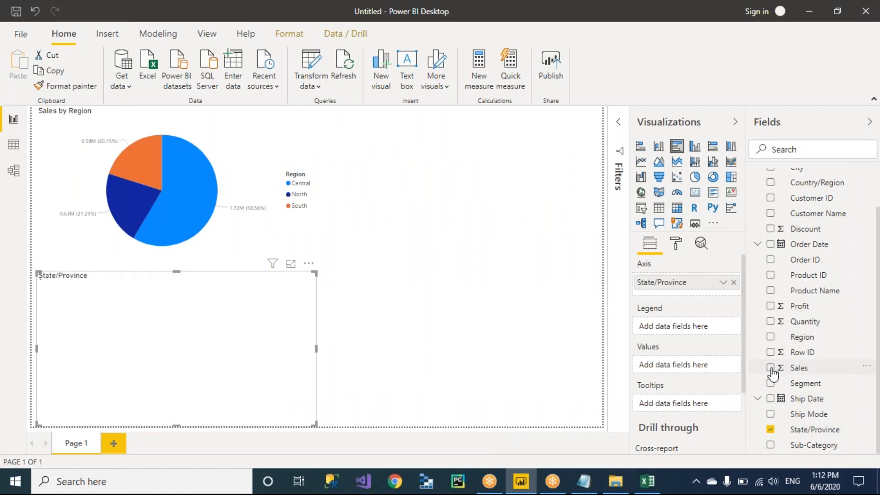
{"action": "left_click", "coordinate": [771, 368]}
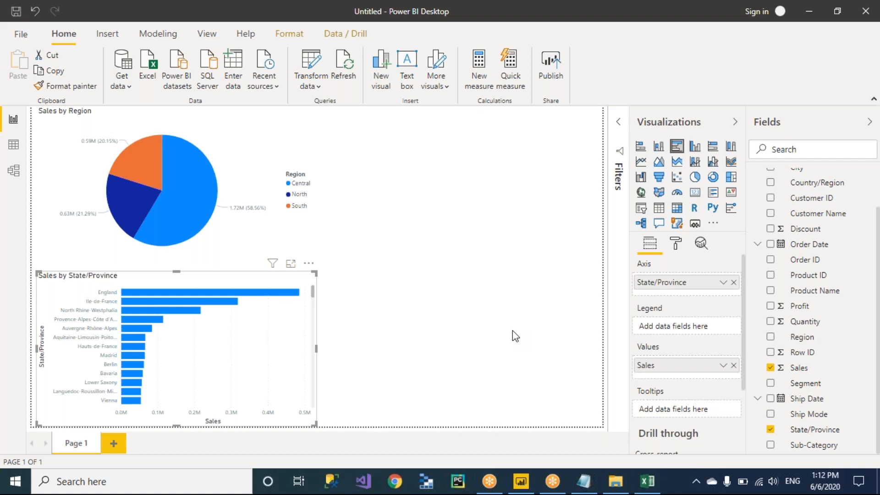
{"action": "left_click", "coordinate": [512, 331]}
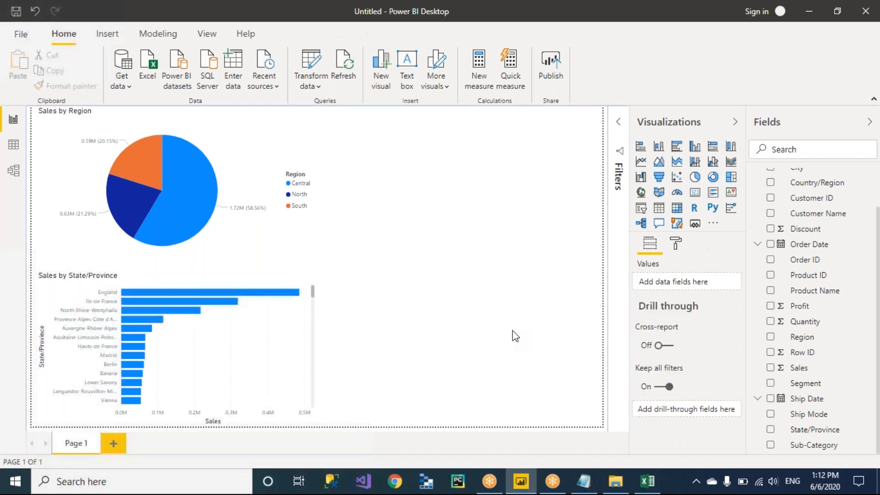
Change the Sales by Region pie chart to a donut chart and deselect it
{"action": "left_click", "coordinate": [244, 163]}
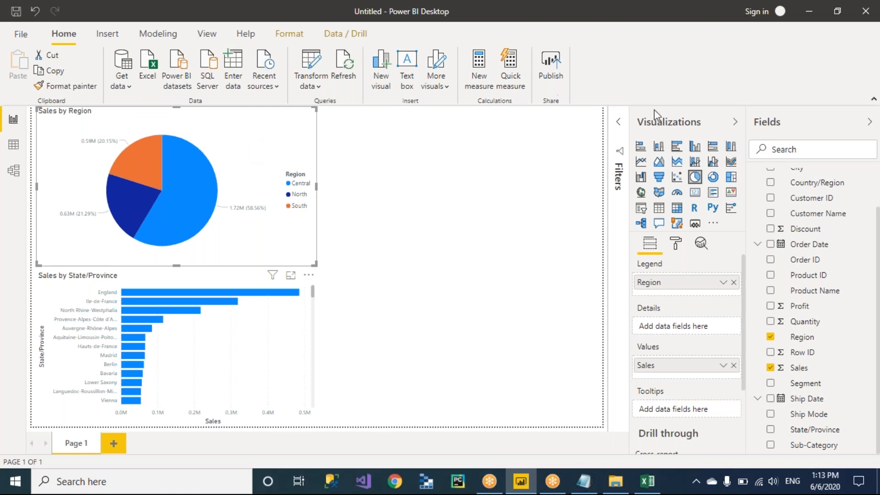
{"action": "left_click", "coordinate": [715, 179]}
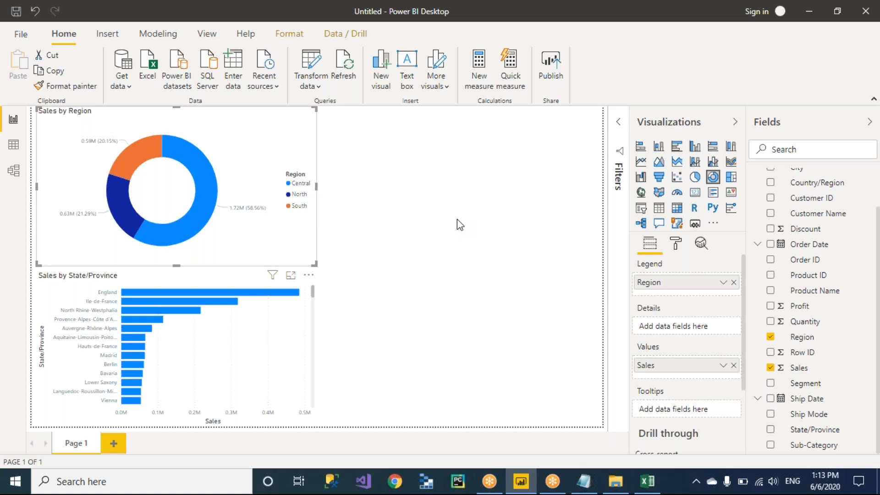
{"action": "left_click", "coordinate": [457, 219]}
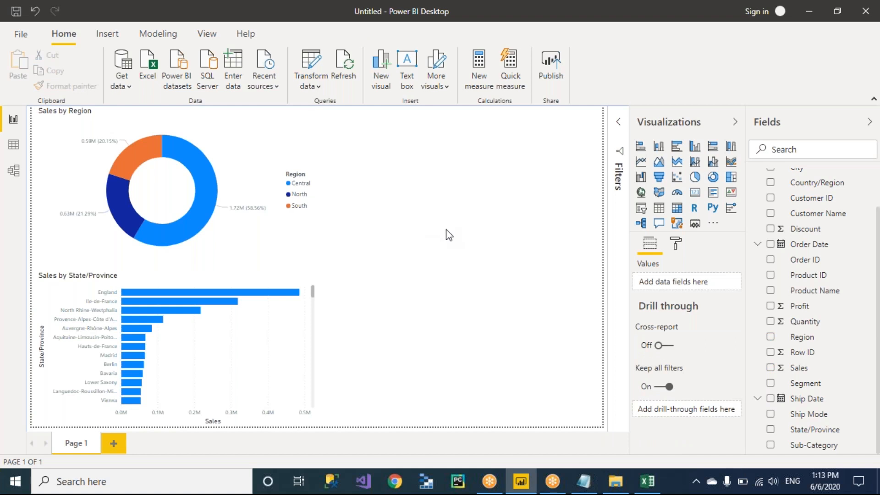
Add a line chart of Sales by Order Date in the empty canvas area and deselect it
{"action": "left_click", "coordinate": [641, 162]}
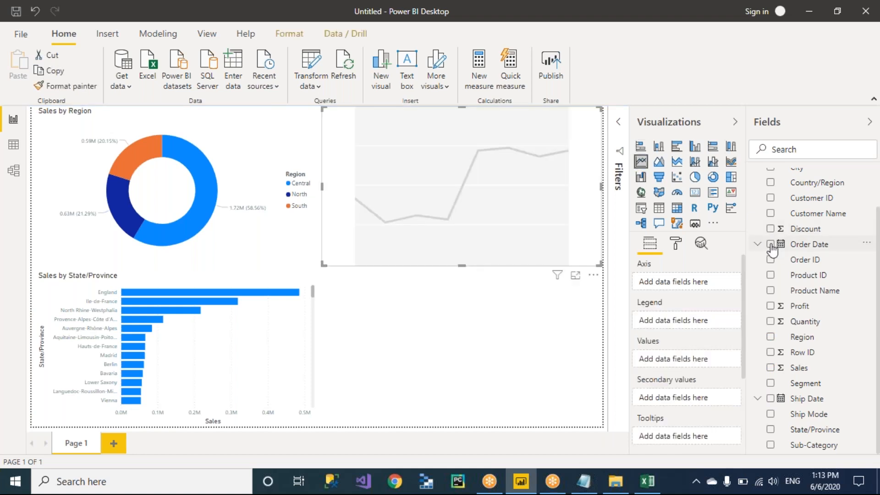
{"action": "left_click", "coordinate": [771, 244]}
{"action": "left_click", "coordinate": [771, 368]}
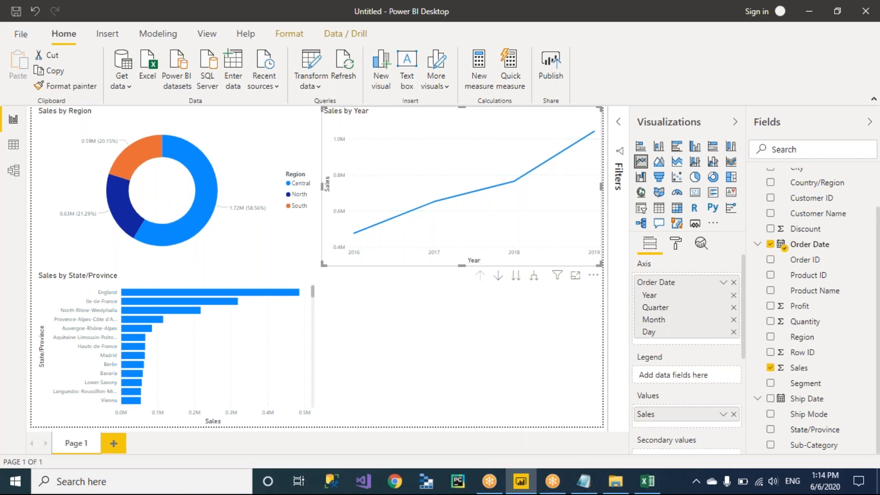
{"action": "left_click", "coordinate": [460, 344]}
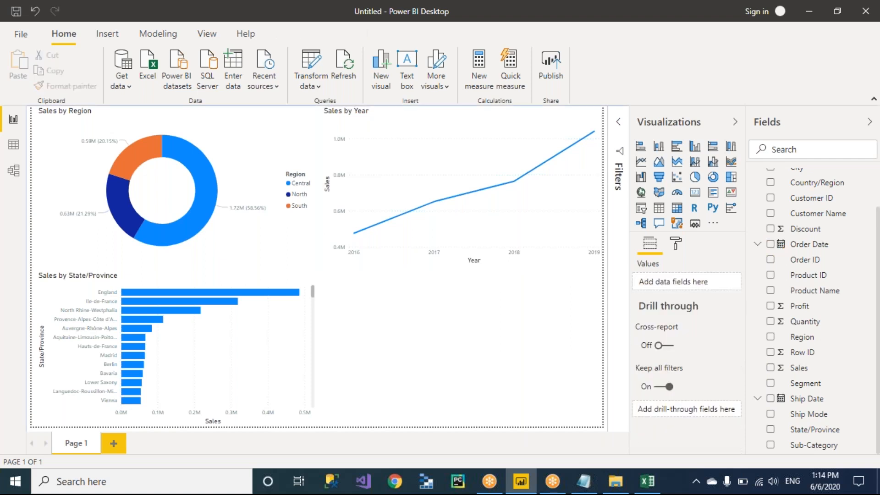
Switch to Notepad and add the heading "Visual Componets:" below the note about unselecting the existing chart
{"action": "key", "text": "alt+Tab"}
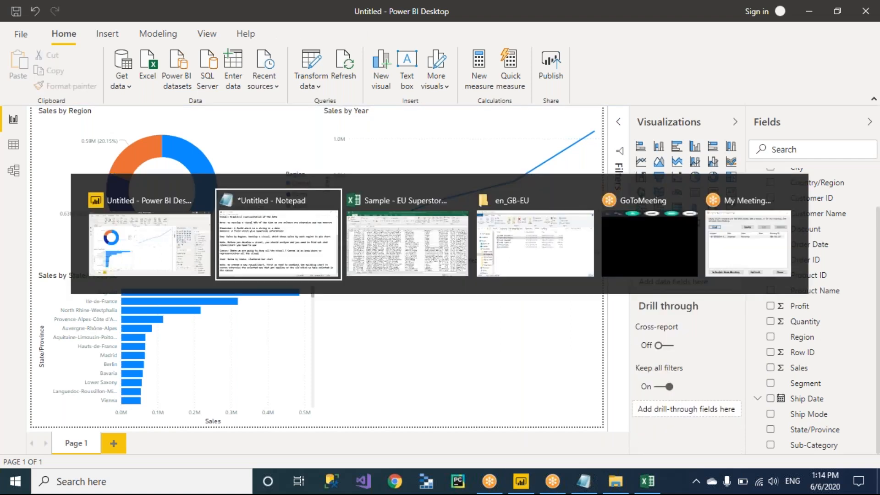
{"action": "key", "text": "Return"}
{"action": "key", "text": "Return"}
{"action": "type", "text": "Visual C"}
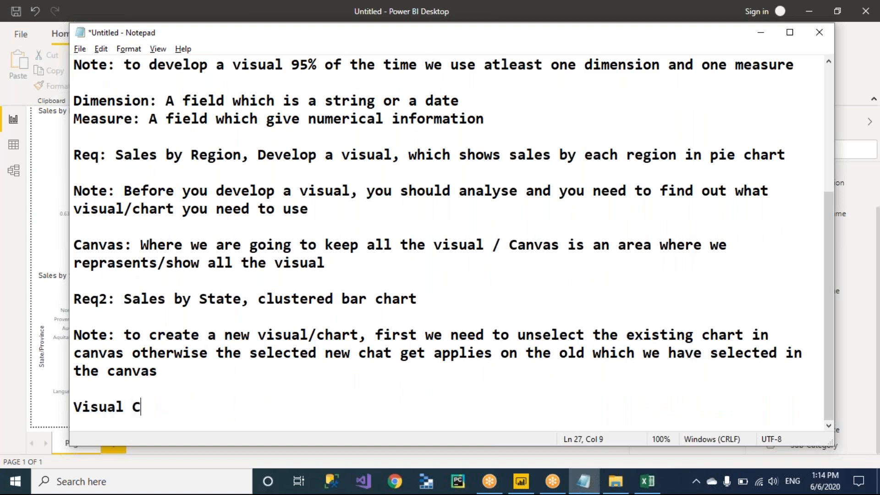
{"action": "type", "text": "omponets:"}
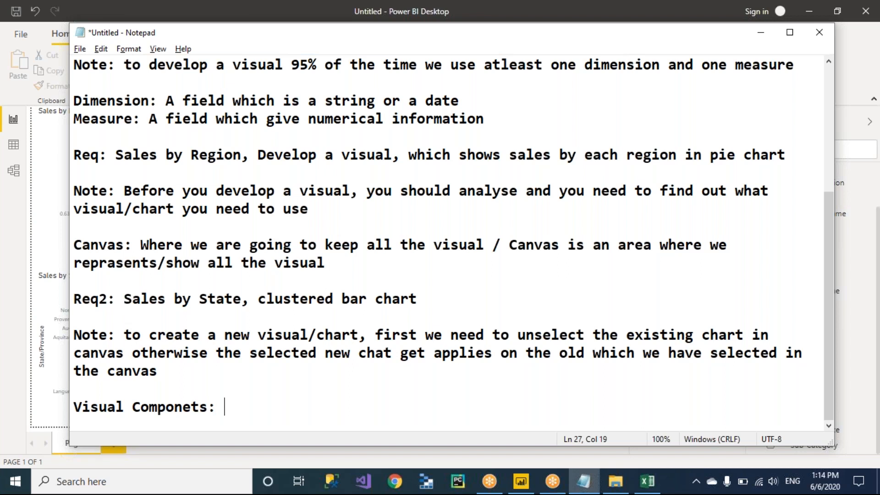
Switch to Power BI Desktop to examine the components of the charts, select the Sales by State/Province bar chart, and return to Notepad
{"action": "key", "text": "alt+Tab"}
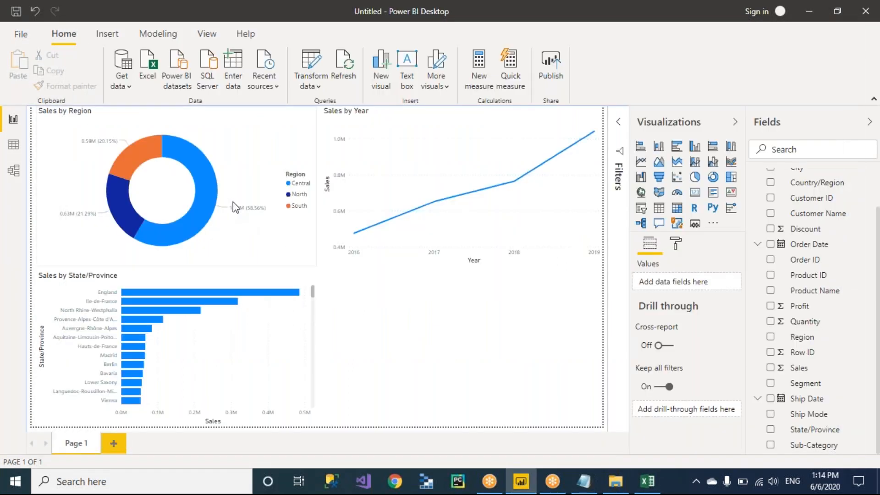
{"action": "left_click", "coordinate": [249, 349]}
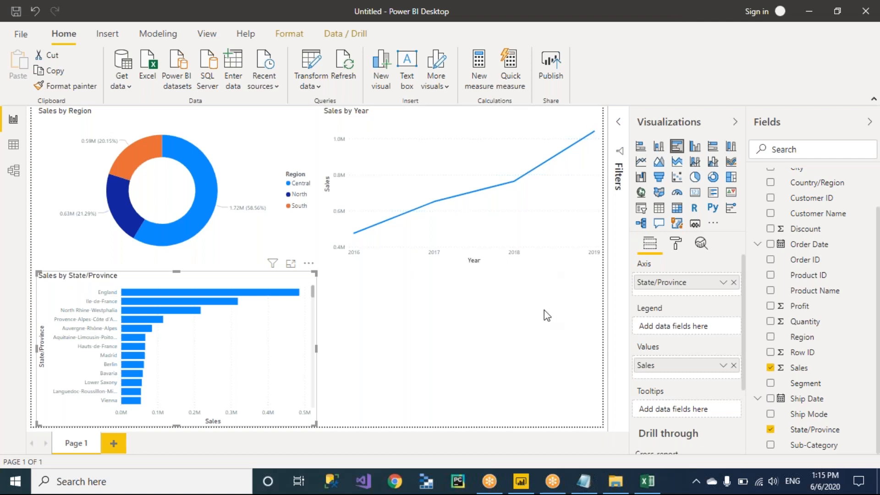
{"action": "key", "text": "alt+Tab"}
{"action": "key", "text": "alt+Tab"}
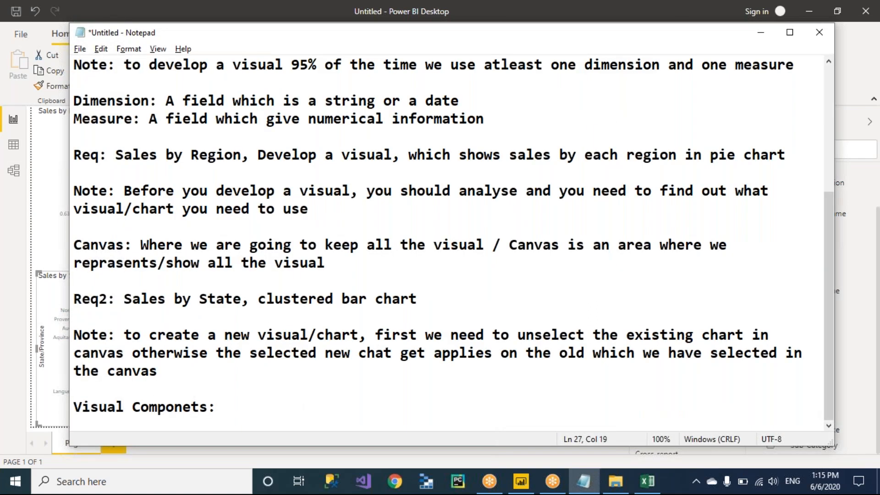
Highlight the Req2 requirement text and switch to Power BI Desktop to examine the parts of the Sales by Year and Sales by State/Province charts
{"action": "mouse_move", "coordinate": [116, 300]}
{"action": "left_mouse_down"}
{"action": "mouse_move", "coordinate": [427, 301]}
{"action": "mouse_move", "coordinate": [124, 300]}
{"action": "left_mouse_up"}
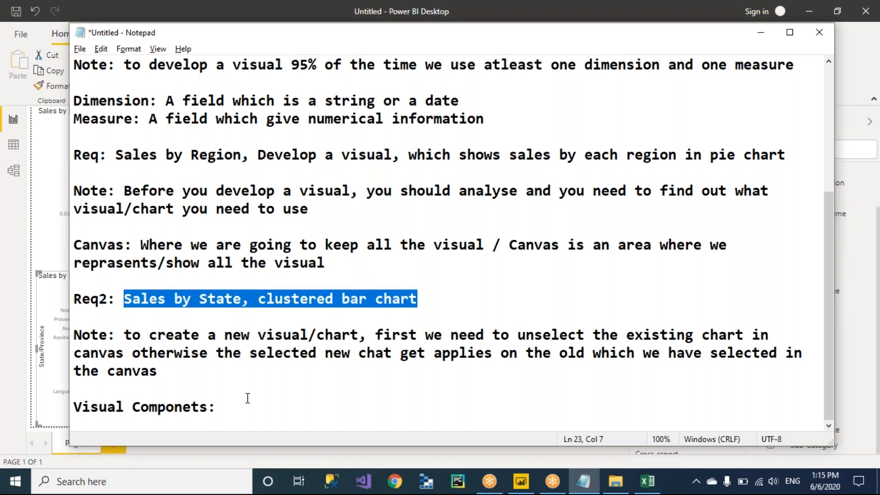
{"action": "key", "text": "alt+Tab"}
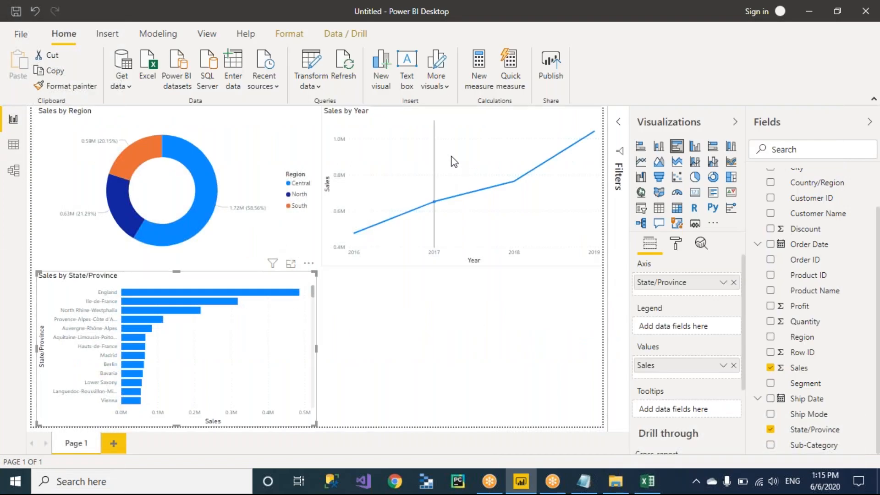
{"action": "left_click", "coordinate": [454, 162]}
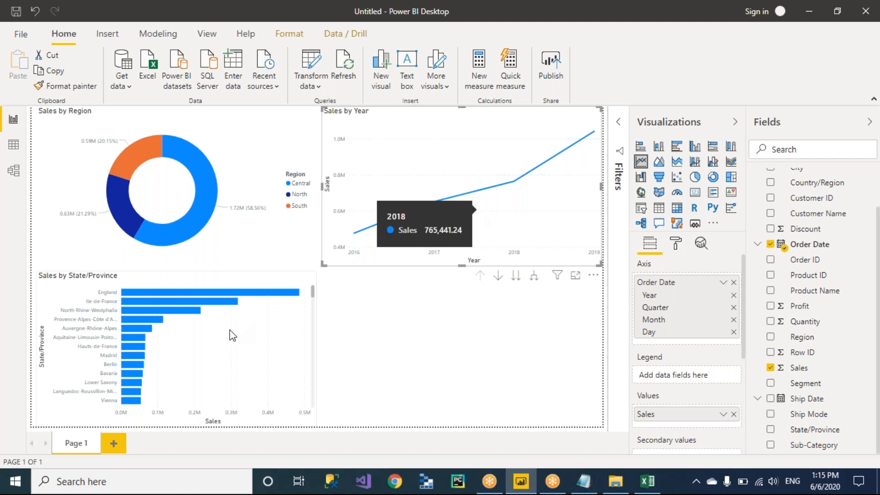
{"action": "left_click", "coordinate": [234, 358]}
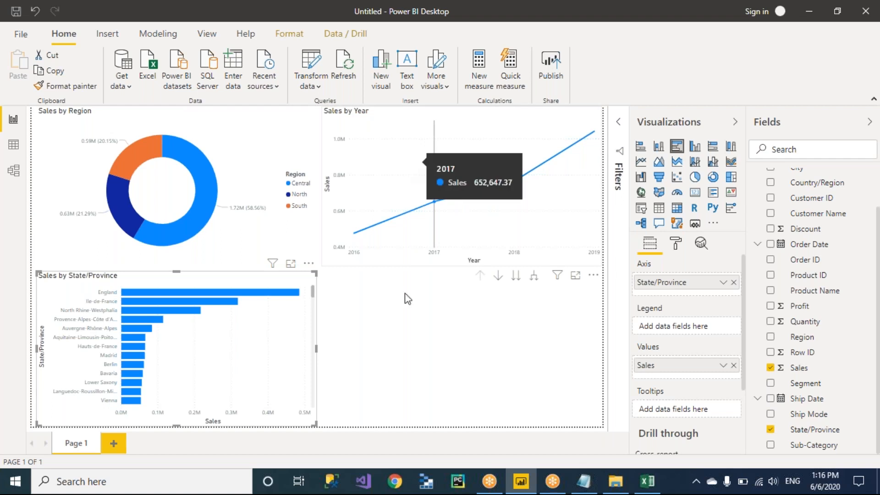
{"action": "left_click", "coordinate": [400, 316]}
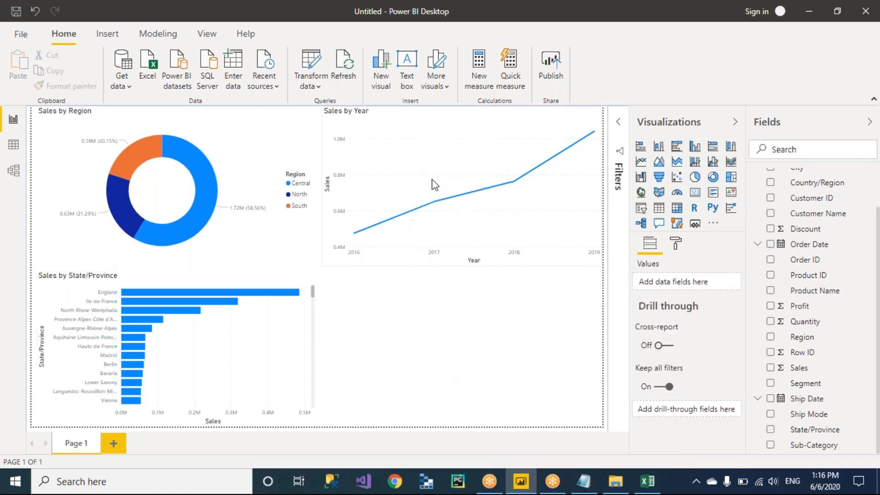
{"action": "mouse_move", "coordinate": [478, 161]}
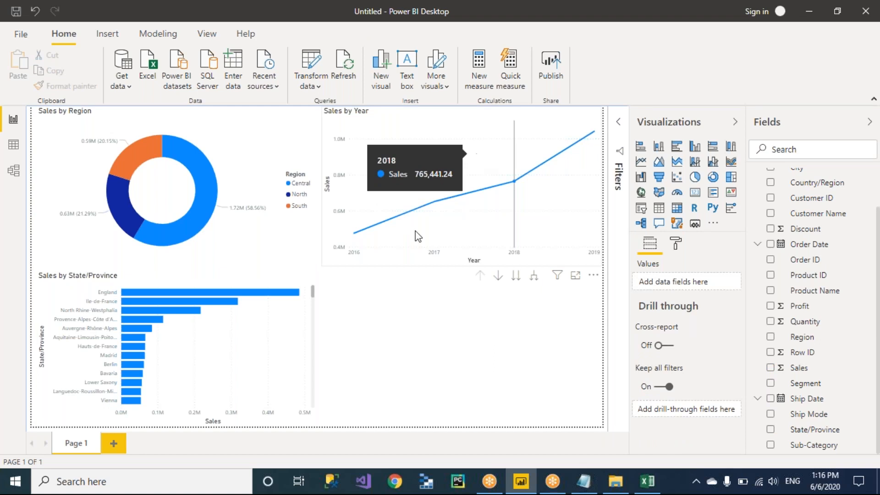
{"action": "left_click", "coordinate": [267, 354]}
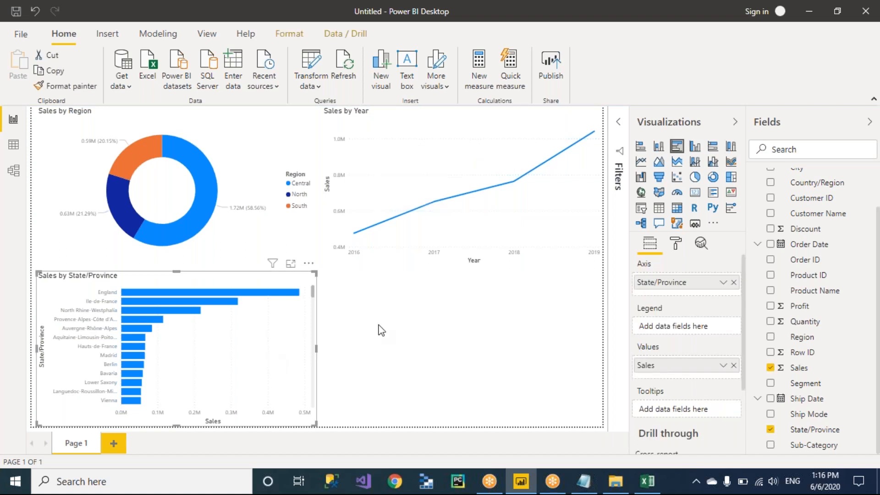
{"action": "left_click", "coordinate": [430, 332]}
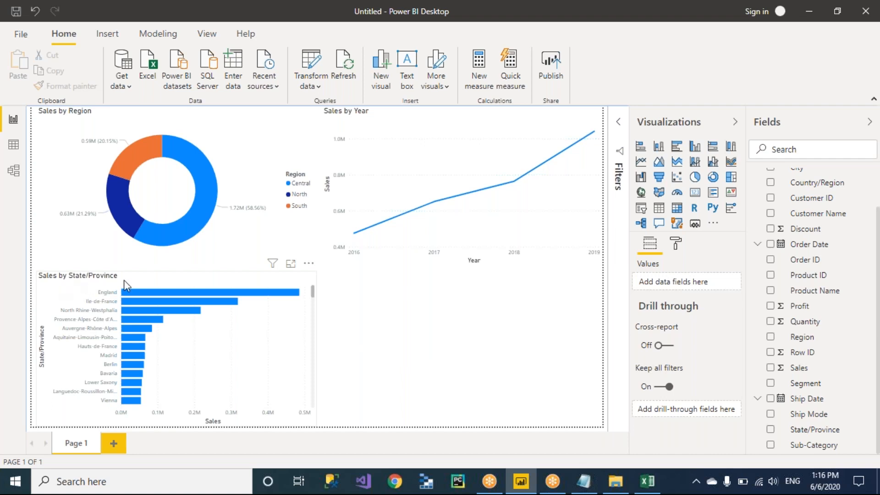
{"action": "left_click", "coordinate": [187, 303]}
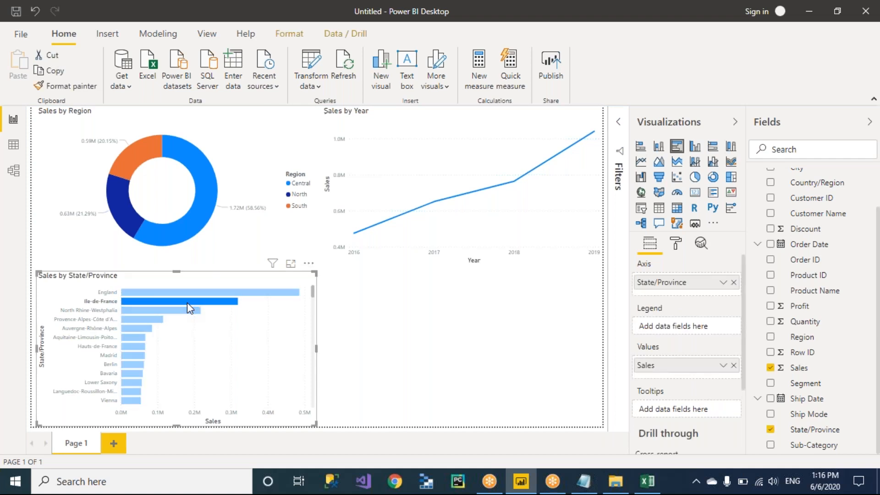
{"action": "left_click", "coordinate": [126, 424]}
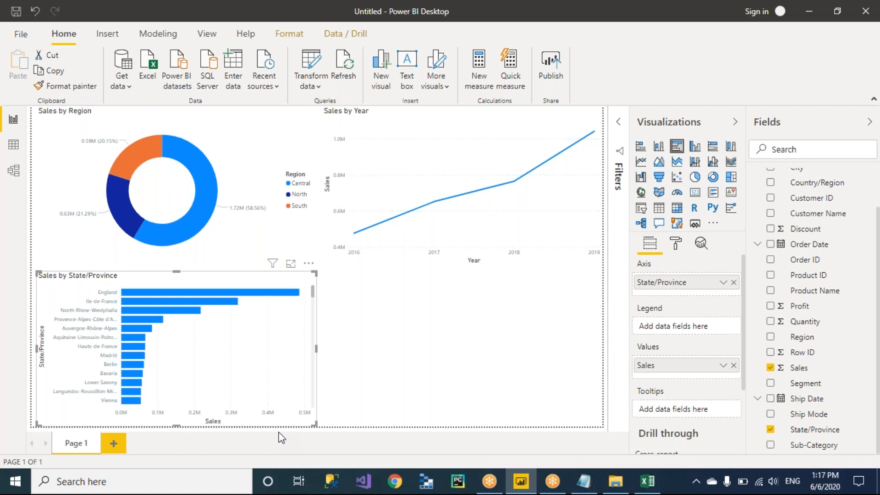
Switch to Notepad and add blank lines below the "Visual Componets:" heading, placing the cursor two lines under it
{"action": "key", "text": "alt+Tab"}
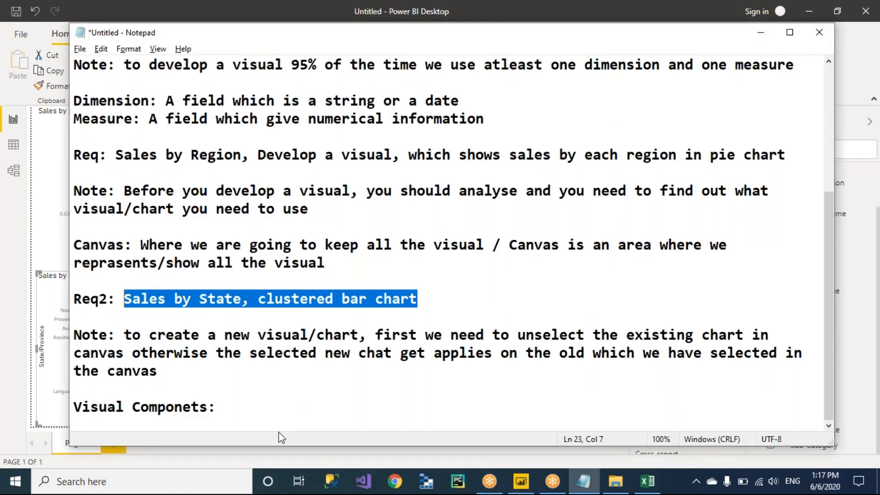
{"action": "left_click", "coordinate": [233, 408]}
{"action": "key", "text": "Return"}
{"action": "key", "text": "Return"}
{"action": "key", "text": "Return"}
{"action": "key", "text": "Return"}
{"action": "key", "text": "Return"}
{"action": "key", "text": "Return"}
{"action": "key", "text": "Return"}
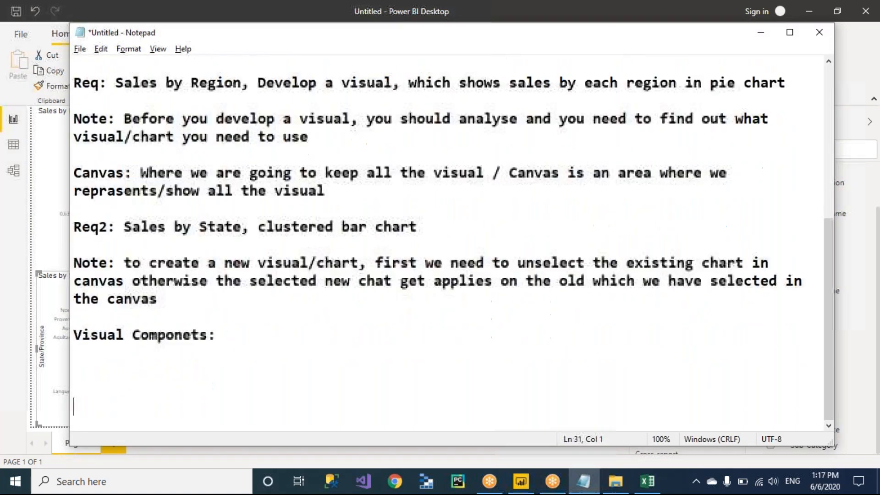
{"action": "key", "text": "Return"}
{"action": "key", "text": "Return"}
{"action": "key", "text": "Return"}
{"action": "key", "text": "Return"}
{"action": "key", "text": "Return"}
{"action": "key", "text": "Up"}
{"action": "key", "text": "Up"}
{"action": "key", "text": "Up"}
{"action": "key", "text": "Up"}
{"action": "key", "text": "Up"}
{"action": "key", "text": "Up"}
{"action": "key", "text": "Up"}
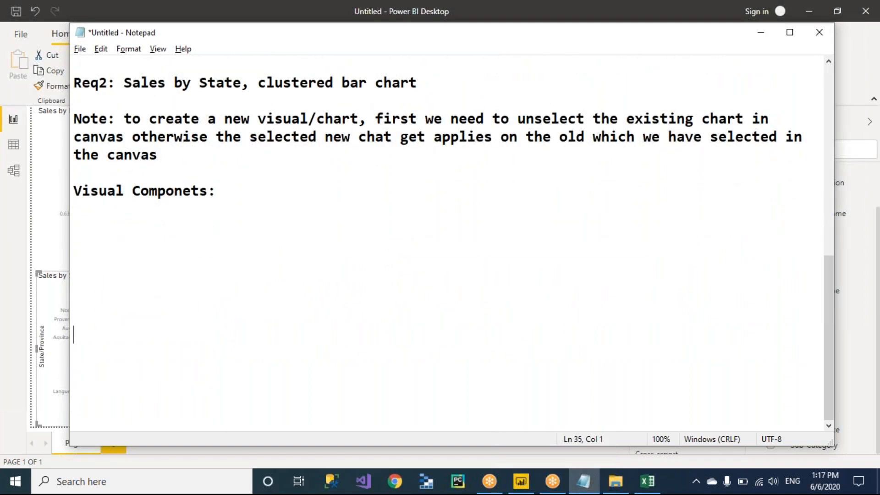
{"action": "key", "text": "Up"}
{"action": "key", "text": "Up"}
{"action": "key", "text": "Up"}
Add the note "Header: A line across the dimension is called a header OR Header reprasent the information about the dimension"
{"action": "type", "text": "Header"}
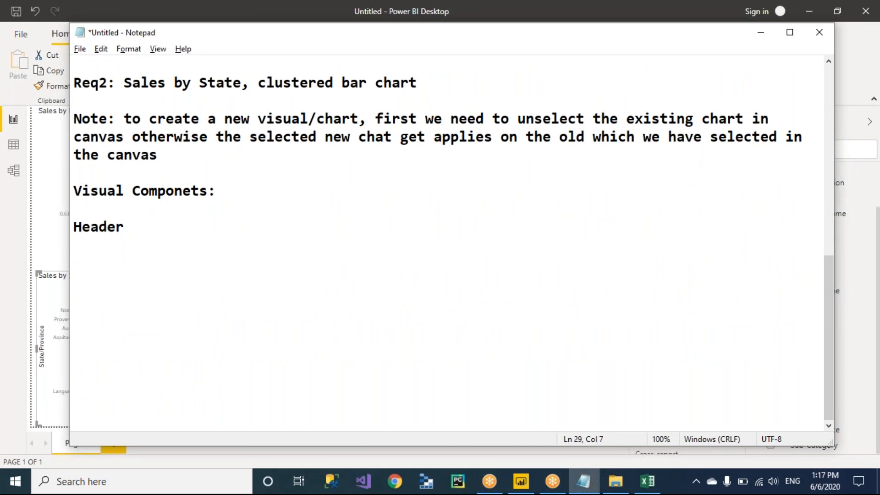
{"action": "type", "text": ": A line across te"}
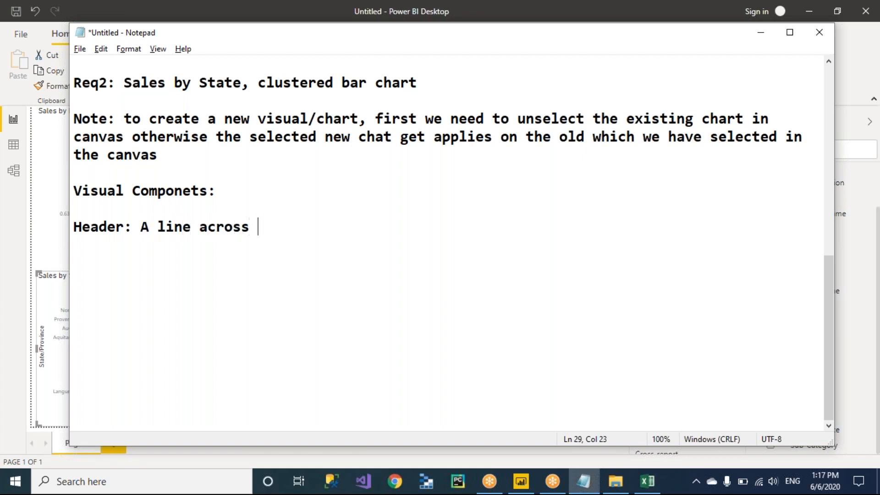
{"action": "key", "text": "BackSpace"}
{"action": "key", "text": "BackSpace"}
{"action": "type", "text": "he dimension i"}
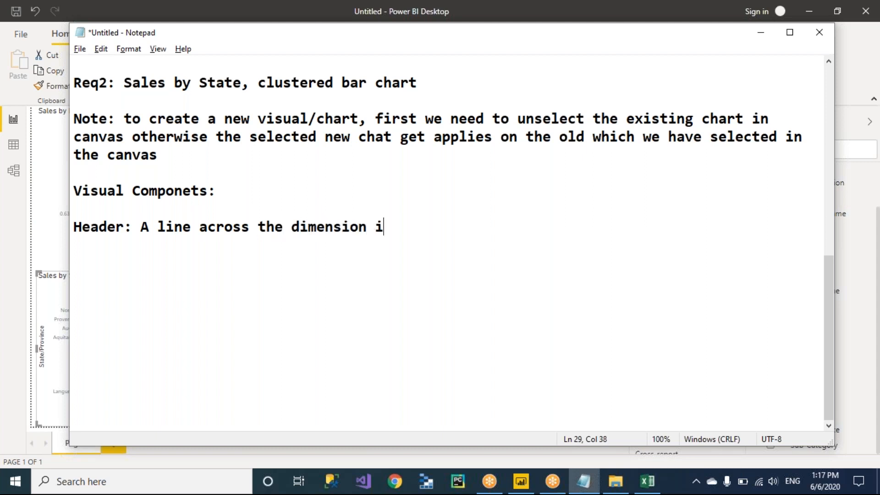
{"action": "type", "text": "s called a "}
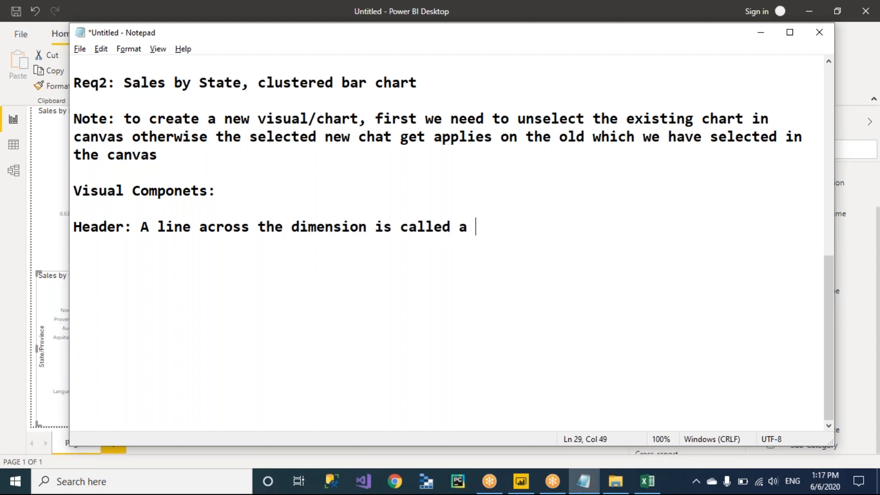
{"action": "type", "text": "header OR "}
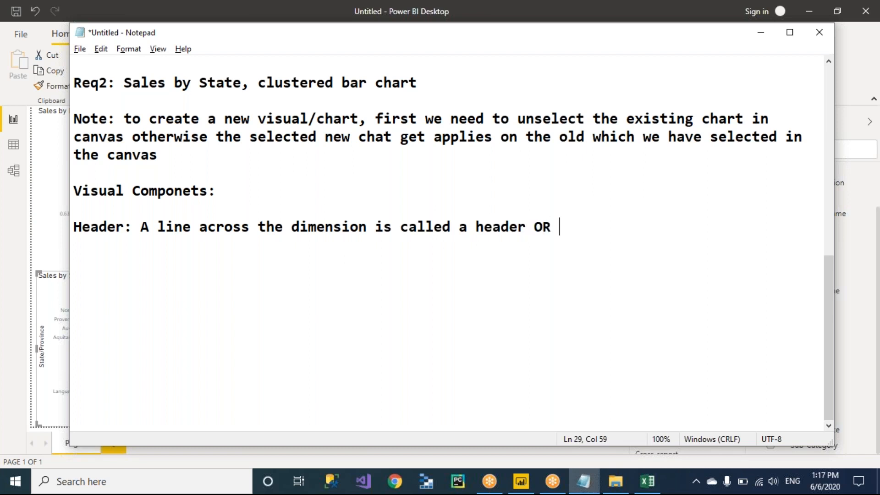
{"action": "type", "text": "Header represent the "}
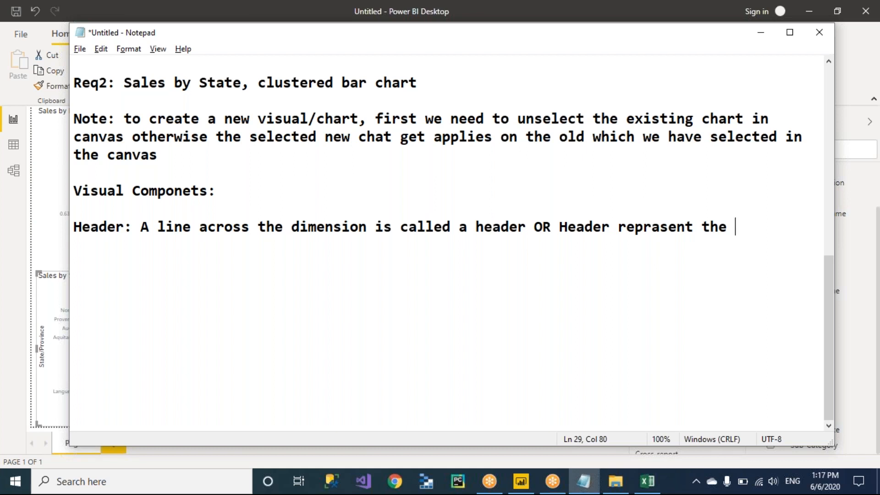
{"action": "type", "text": "inform"}
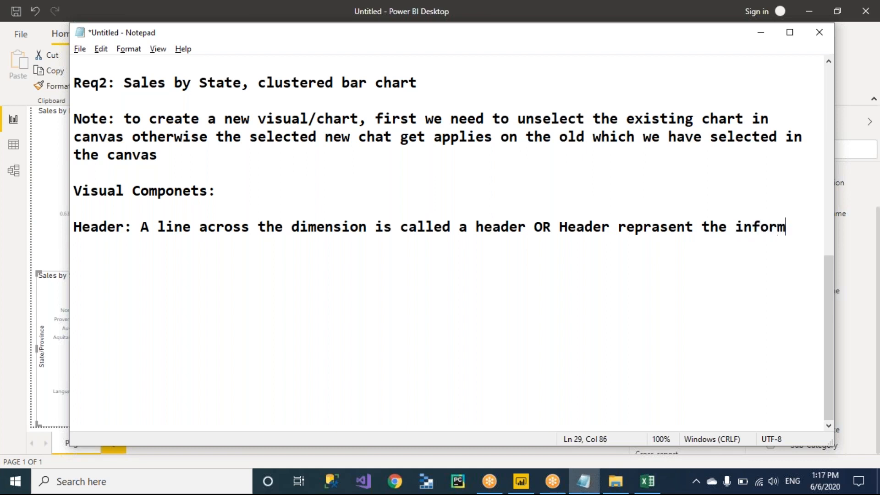
{"action": "type", "text": "ation about the dimension"}
{"action": "key", "text": "Return"}
{"action": "key", "text": "Return"}
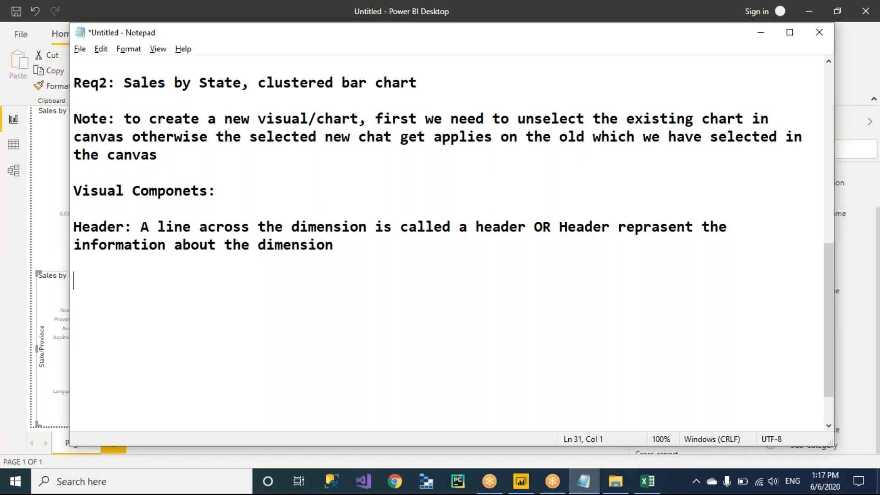
Add the note "Axis: A line across the measure is called an axis OR Axis gives measure information" below the Header note
{"action": "type", "text": "Axis: A line ac"}
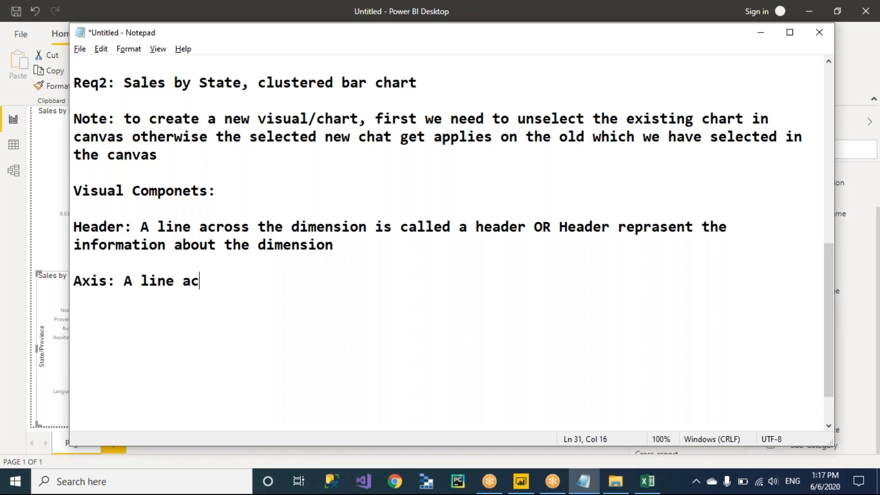
{"action": "type", "text": "ross the measu"}
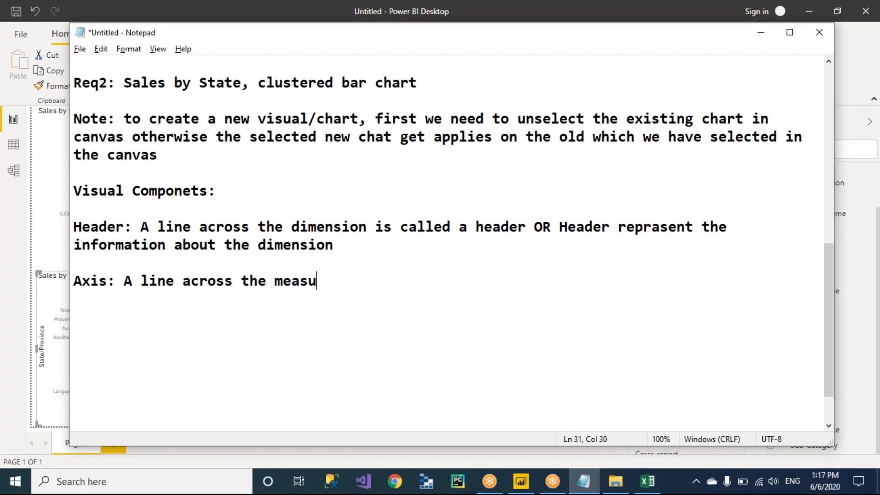
{"action": "type", "text": "re is cale"}
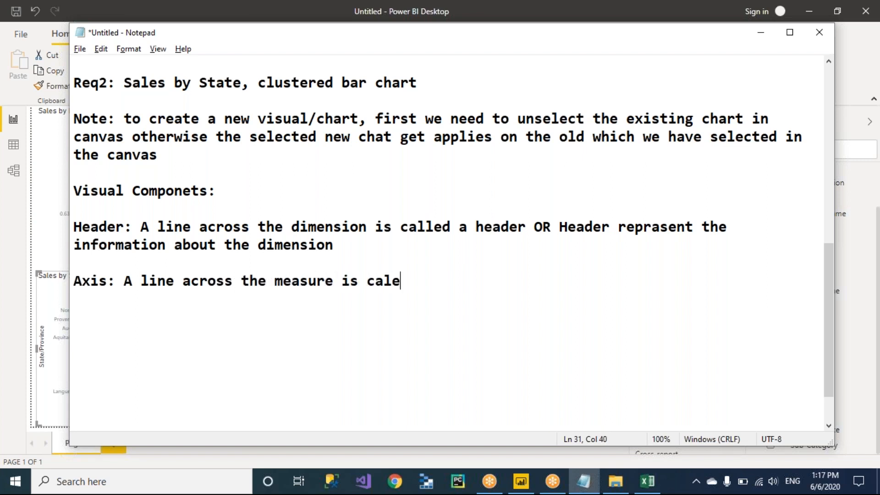
{"action": "key", "text": "BackSpace"}
{"action": "type", "text": "llled"}
{"action": "key", "text": "BackSpace"}
{"action": "key", "text": "BackSpace"}
{"action": "key", "text": "BackSpace"}
{"action": "type", "text": "ed an axis "}
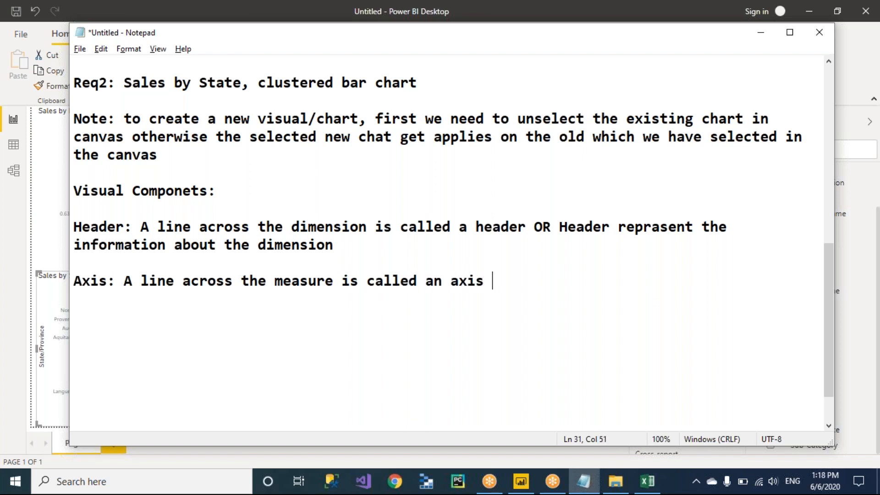
{"action": "type", "text": "OR Axis gives "}
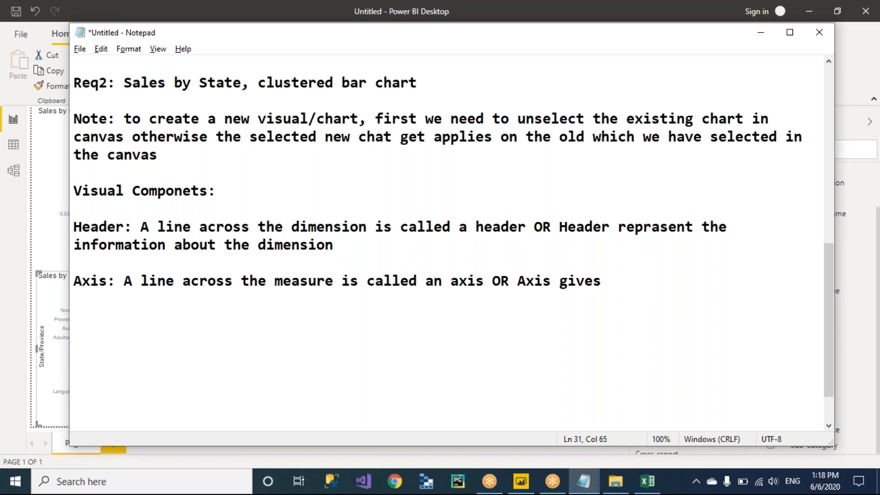
{"action": "type", "text": "measure i"}
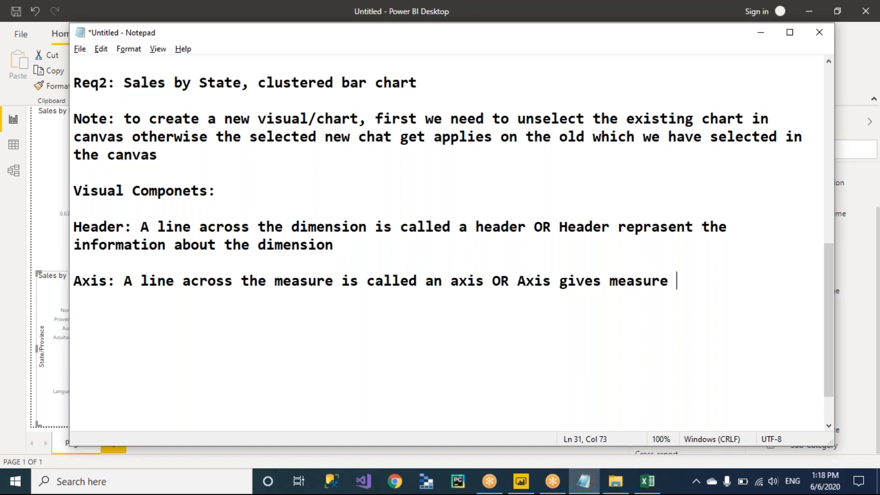
{"action": "type", "text": "nformation"}
{"action": "key", "text": "Return"}
{"action": "key", "text": "Return"}
Add the note "Data Pane: Sub part of the visual is called datapane" below the Axis note
{"action": "type", "text": "Data Pane: "}
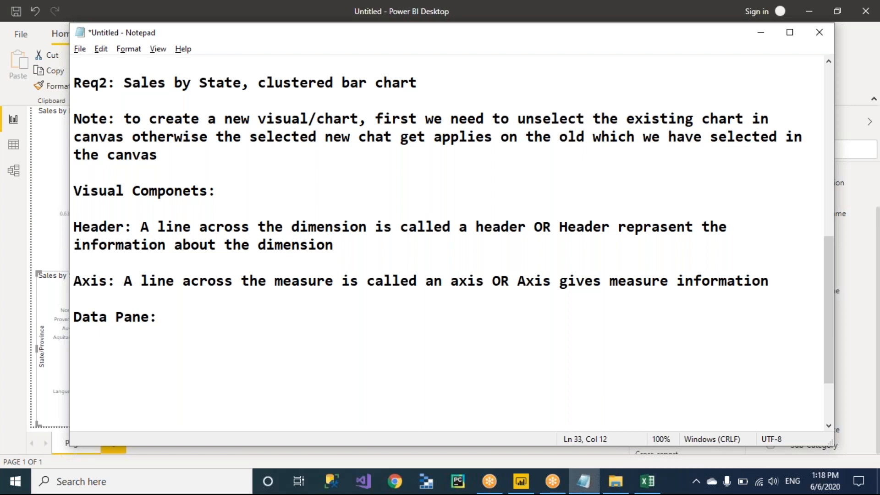
{"action": "type", "text": "Sub part of the "}
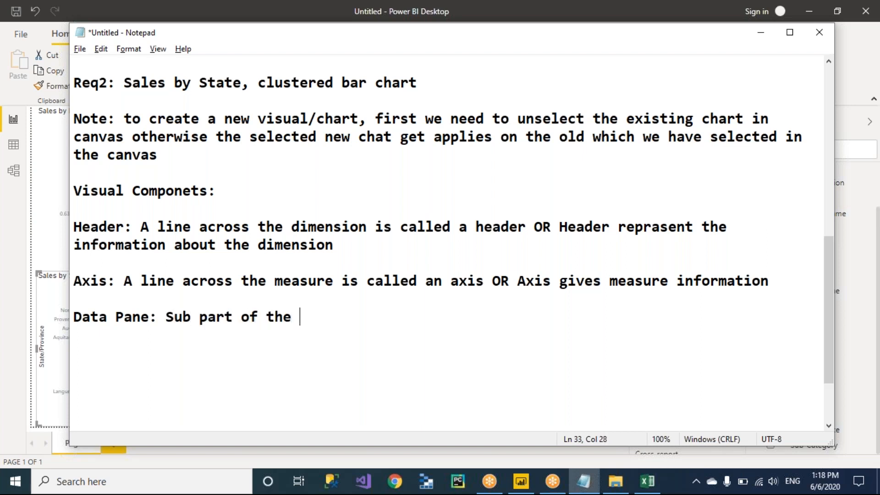
{"action": "type", "text": "visual is called datapane"}
{"action": "key", "text": "Return"}
{"action": "key", "text": "Return"}
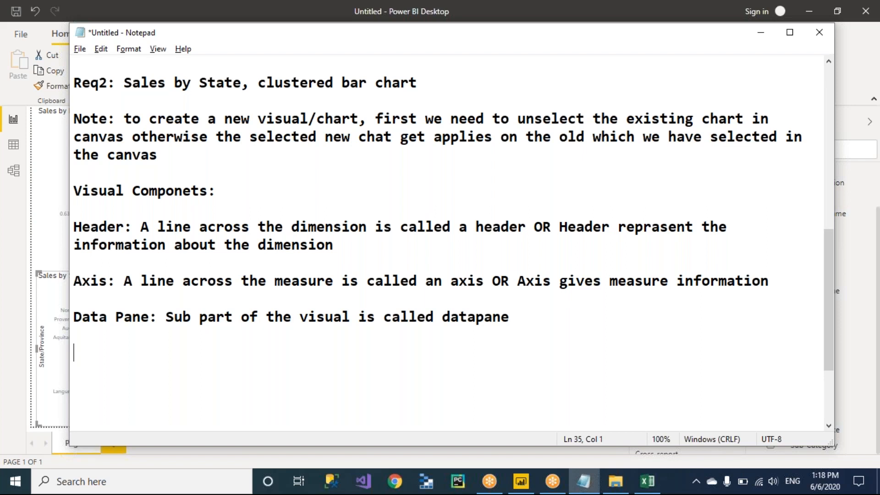
Add the note "Data label: it gives data pane performnce information" below the Data Pane note
{"action": "type", "text": "Data lab"}
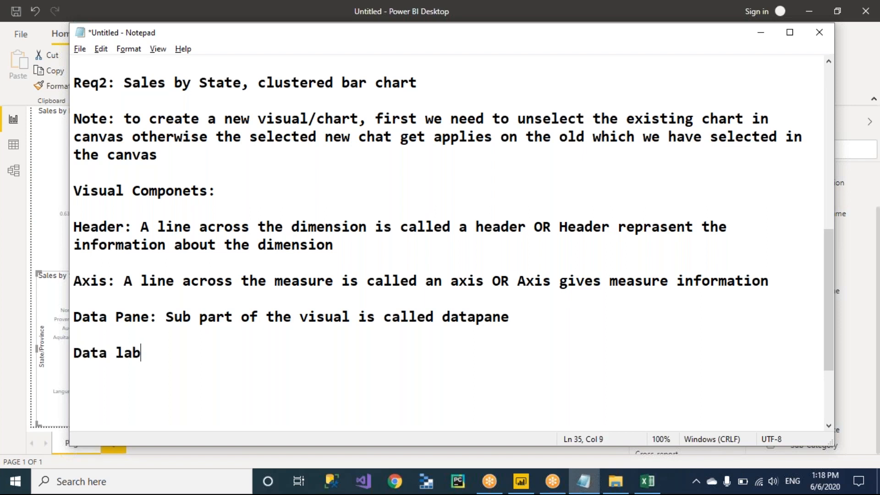
{"action": "type", "text": "el: it gives an"}
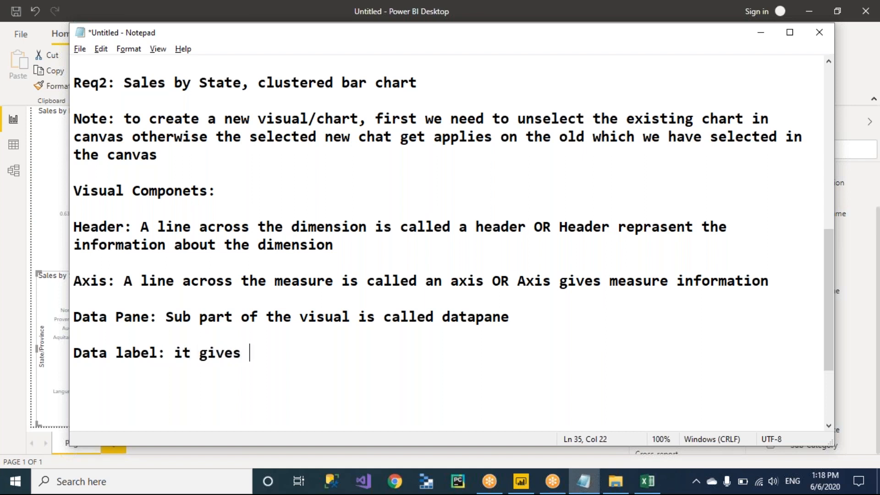
{"action": "key", "text": "BackSpace"}
{"action": "key", "text": "BackSpace"}
{"action": "key", "text": "BackSpace"}
{"action": "key", "text": "alt+Tab"}
{"action": "key", "text": "alt+Tab"}
{"action": "type", "text": "data pa"}
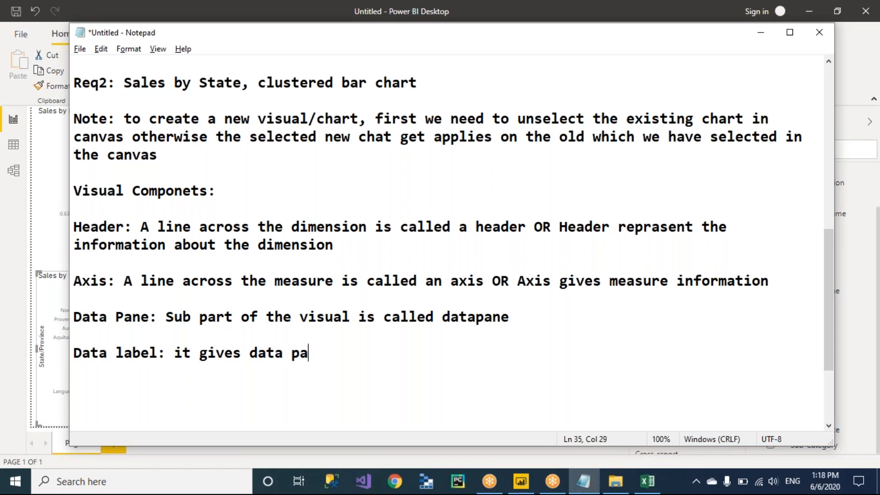
{"action": "type", "text": "ne performnc"}
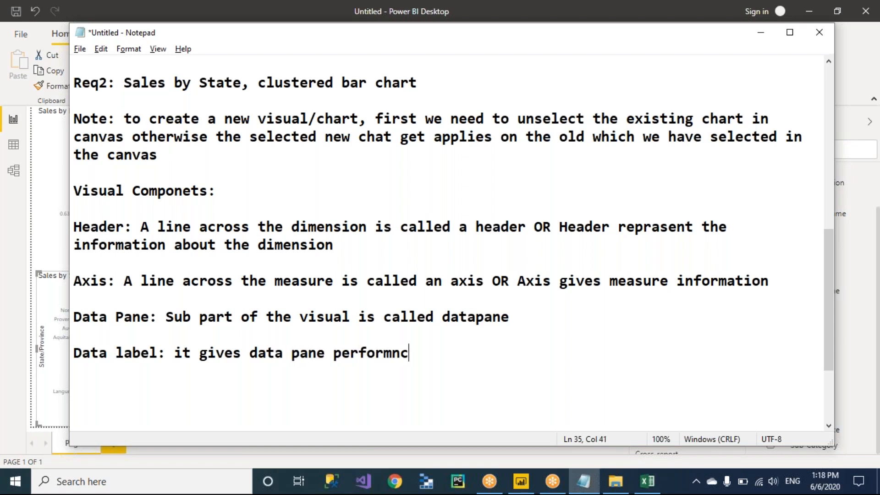
{"action": "type", "text": "e information"}
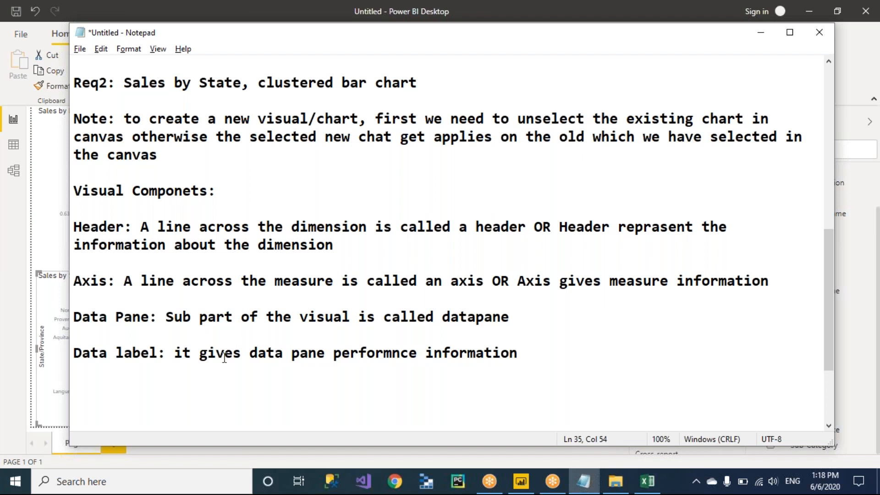
Correct the spelling of "performnce" to "performance" in the Data label note
{"action": "left_click_drag", "start_coordinate": [176, 354], "coordinate": [328, 357]}
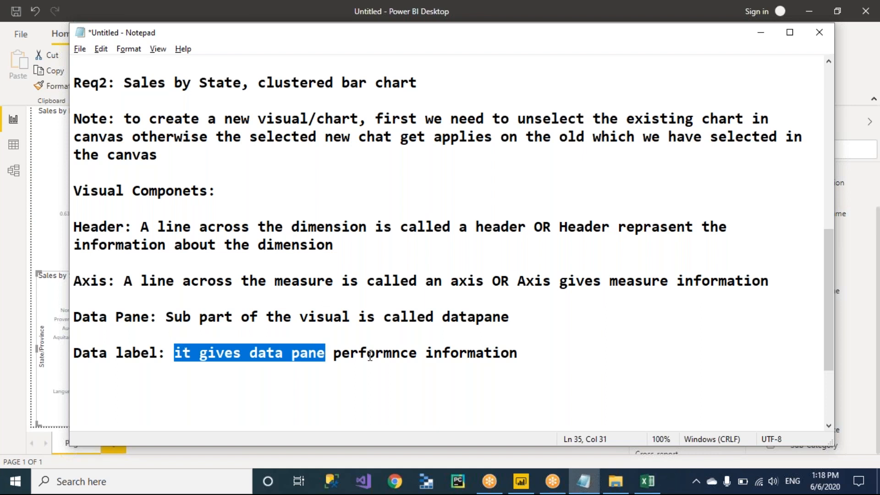
{"action": "left_click", "coordinate": [392, 354]}
{"action": "type", "text": "a"}
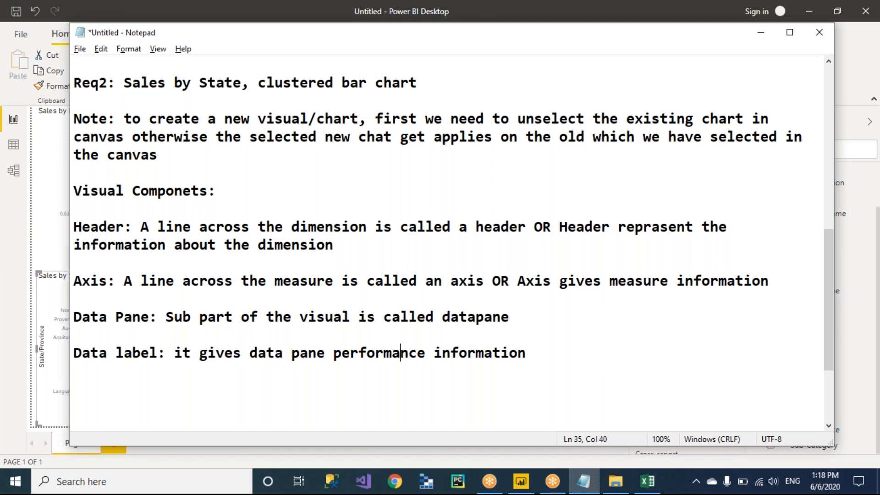
Add the note "Tooltip: an information box" below the Data label note, separated by a blank line
{"action": "key", "text": "End"}
{"action": "key", "text": "Return"}
{"action": "key", "text": "Return"}
{"action": "type", "text": "Tooltip: "}
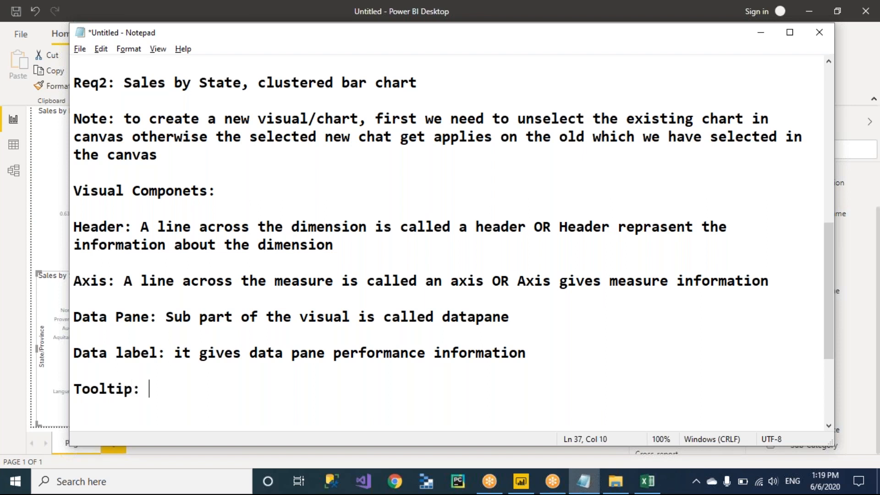
{"action": "type", "text": "an inform"}
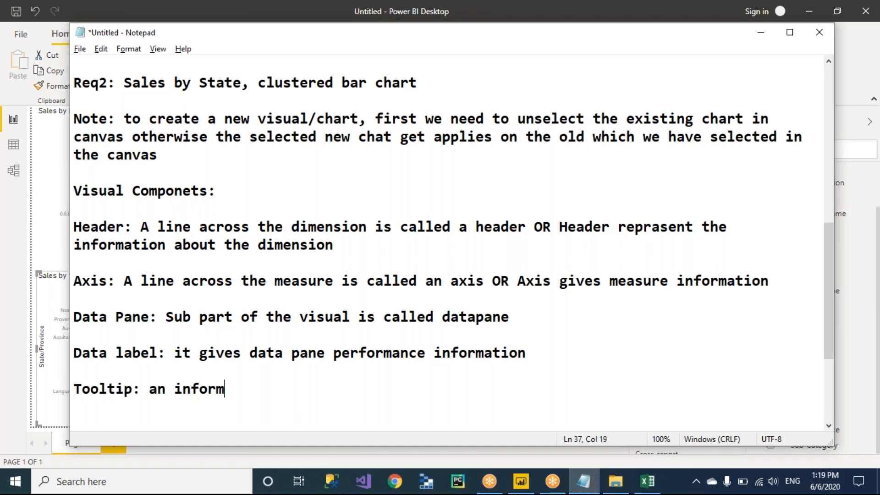
{"action": "type", "text": "ation box"}
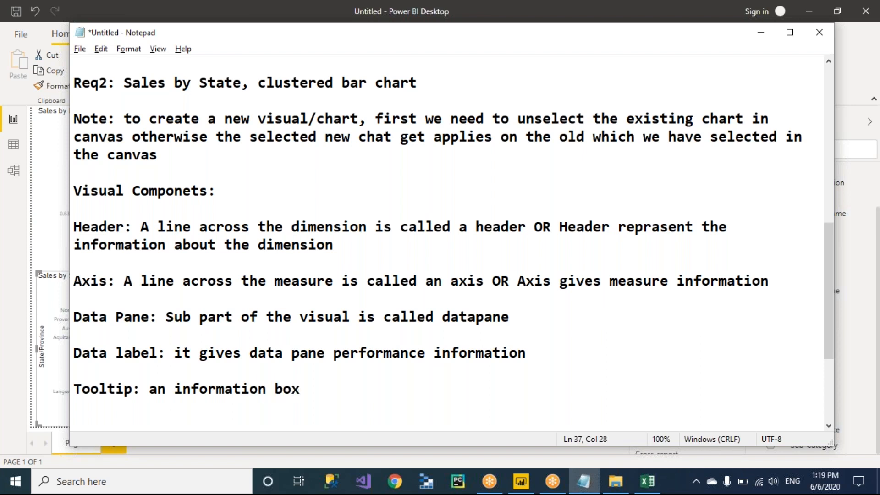
Extend the Tooltip note with "OR if we place a cursor on any data pane, PBI opens a box"
{"action": "type", "text": " OR if we"}
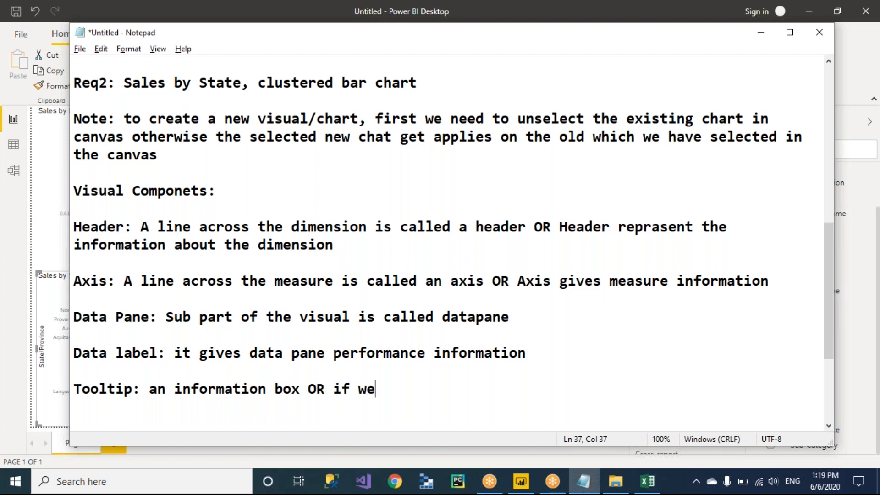
{"action": "type", "text": " place a cus"}
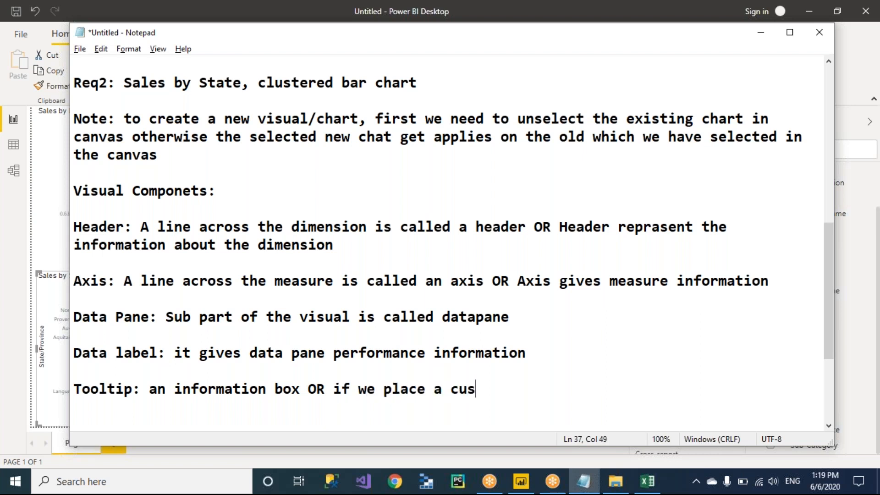
{"action": "key", "text": "BackSpace"}
{"action": "type", "text": "rsor on any d"}
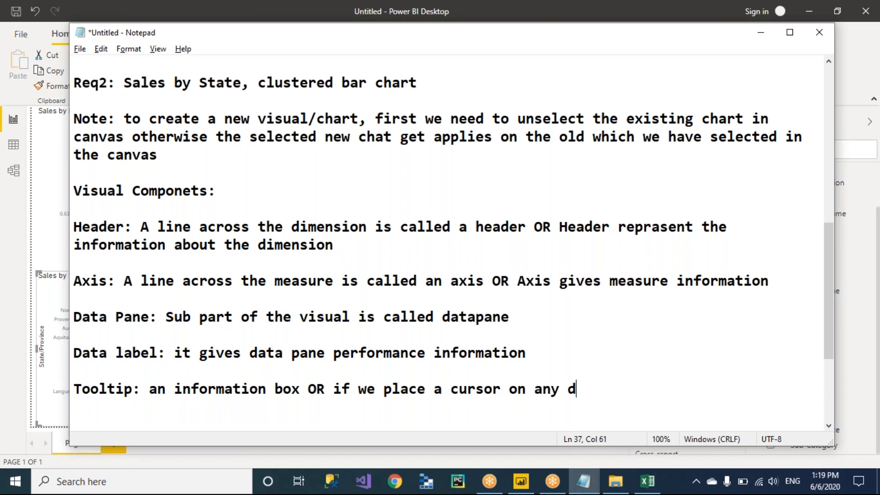
{"action": "type", "text": "ata pan"}
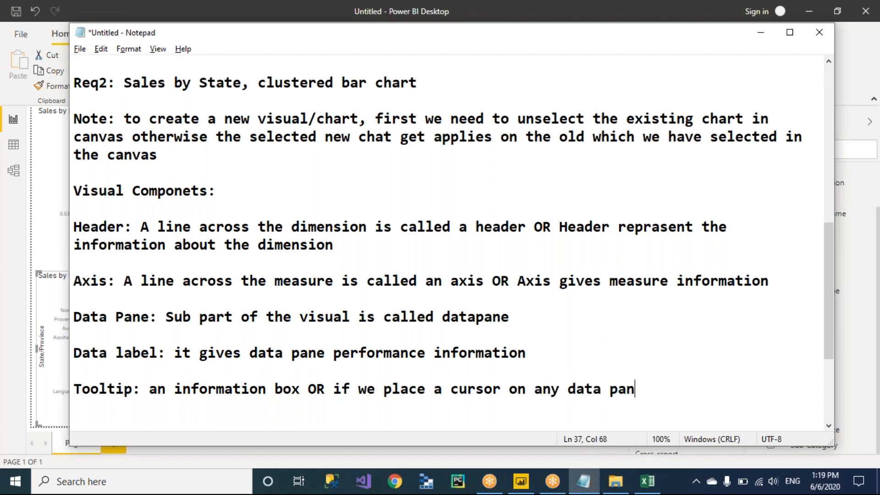
{"action": "type", "text": "e ,"}
{"action": "key", "text": "BackSpace"}
{"action": "key", "text": "BackSpace"}
{"action": "key", "text": "BackSpace"}
{"action": "key", "text": "BackSpace"}
{"action": "type", "text": "e, PI"}
{"action": "key", "text": "BackSpace"}
{"action": "key", "text": "BackSpace"}
{"action": "type", "text": "BI opens a b"}
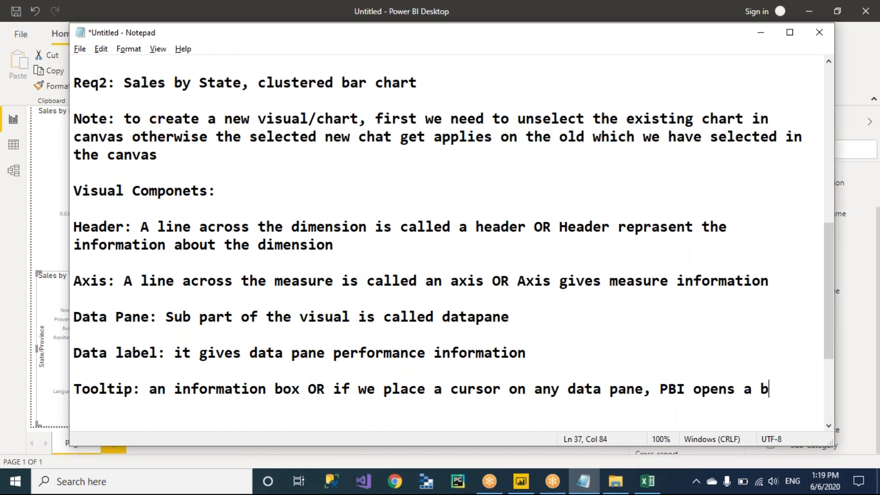
{"action": "type", "text": "ox with"}
Complete the Tooltip note with "with complete information about the datapane, thats called tooltip"
{"action": "key", "text": "BackSpace"}
{"action": "type", "text": "ith com"}
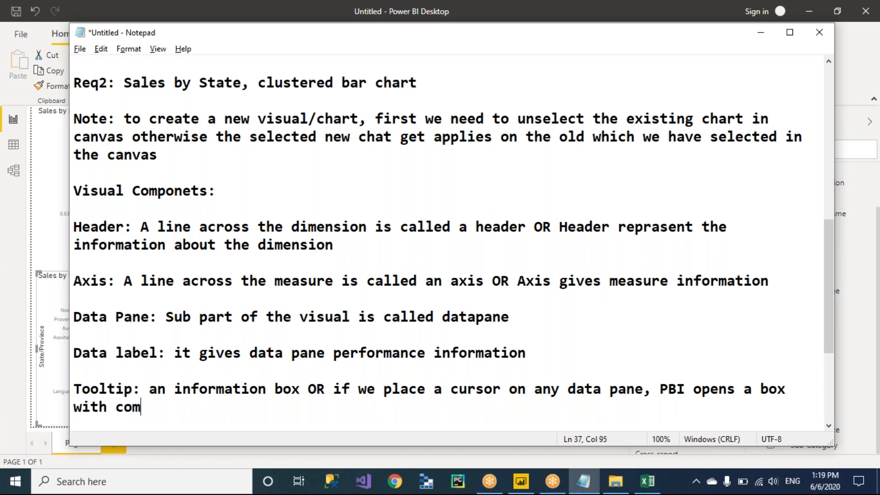
{"action": "type", "text": "plete inf"}
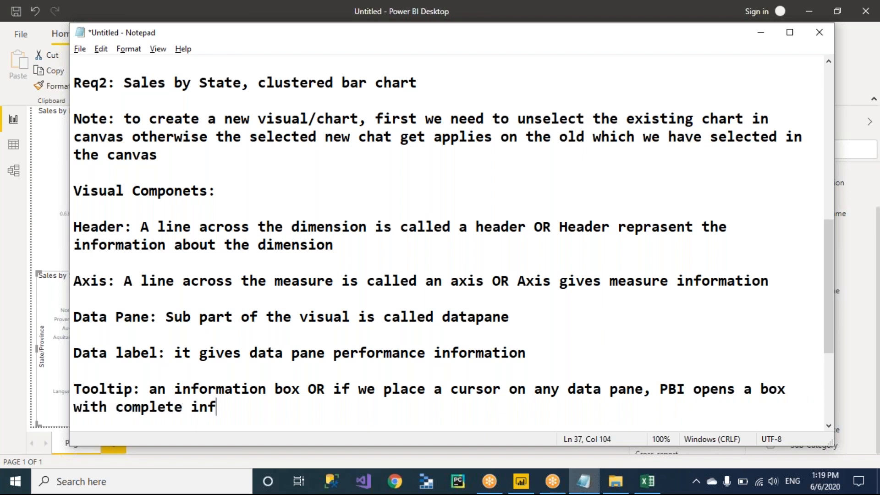
{"action": "type", "text": "ormation abou the"}
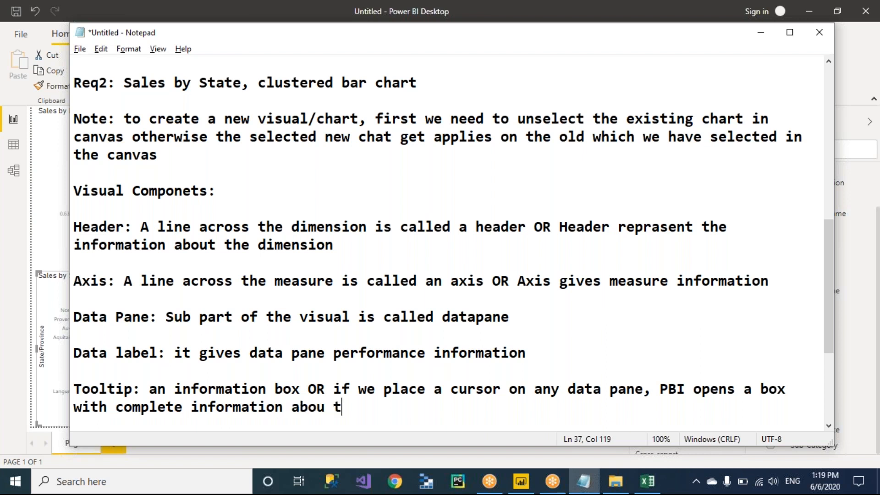
{"action": "key", "text": "BackSpace"}
{"action": "key", "text": "BackSpace"}
{"action": "key", "text": "BackSpace"}
{"action": "key", "text": "BackSpace"}
{"action": "type", "text": "t the datapan"}
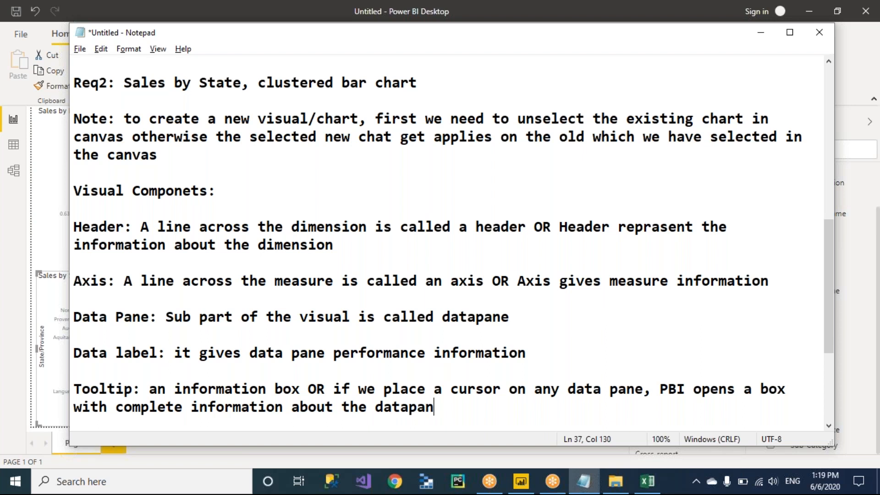
{"action": "type", "text": "e, thats ca"}
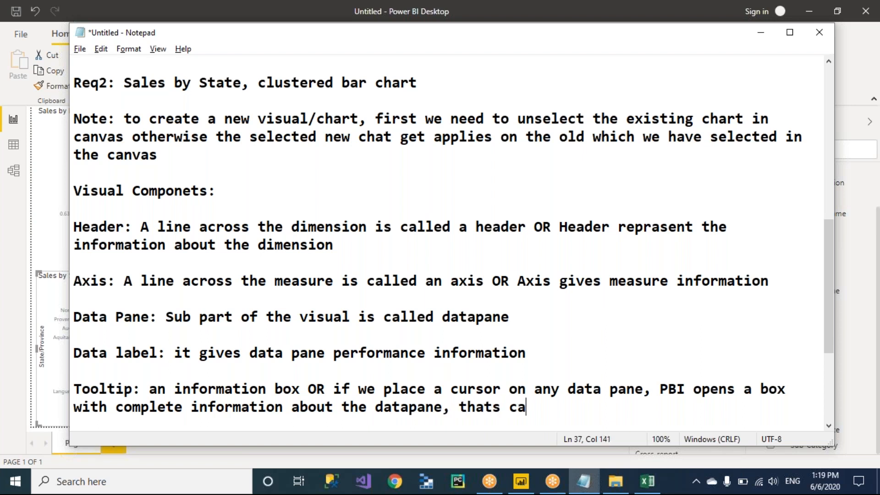
{"action": "type", "text": "lled tooltip"}
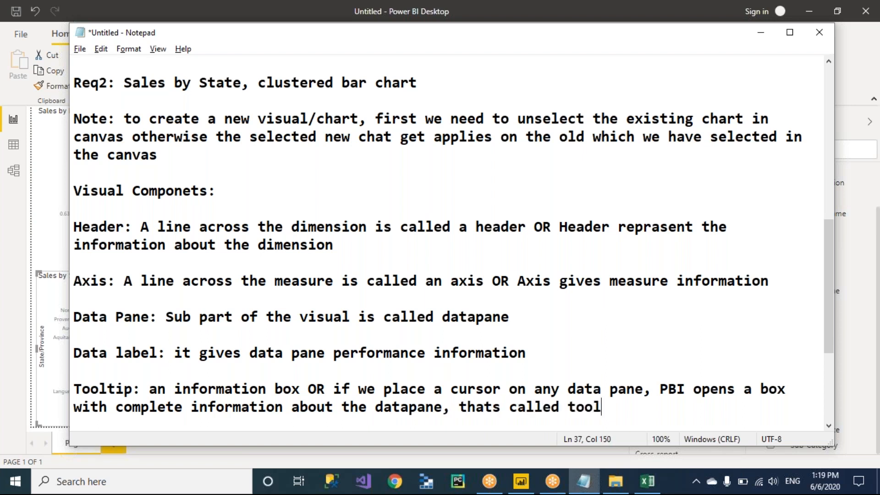
Add the note "Title: Visual title, with the help of title user can easily identify what information we are showing in a visual" below the Tooltip note
{"action": "key", "text": "Return"}
{"action": "key", "text": "Return"}
{"action": "type", "text": "T"}
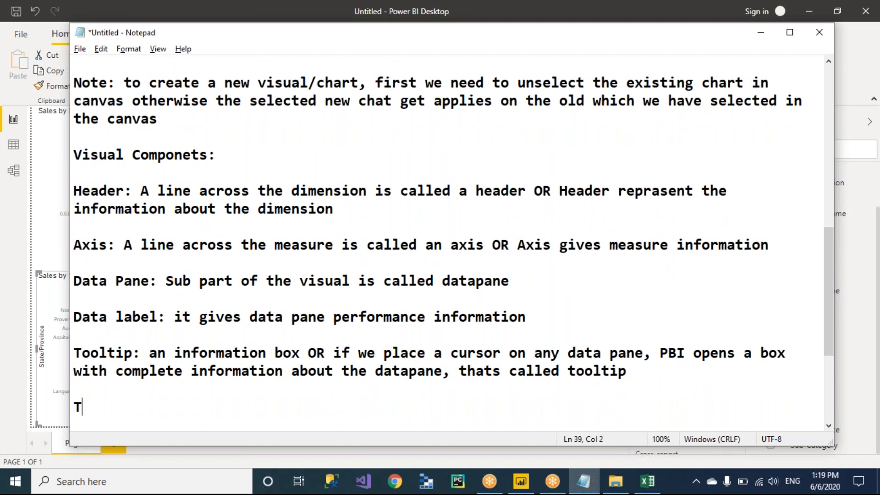
{"action": "type", "text": "itle: Visual"}
{"action": "type", "text": " title"}
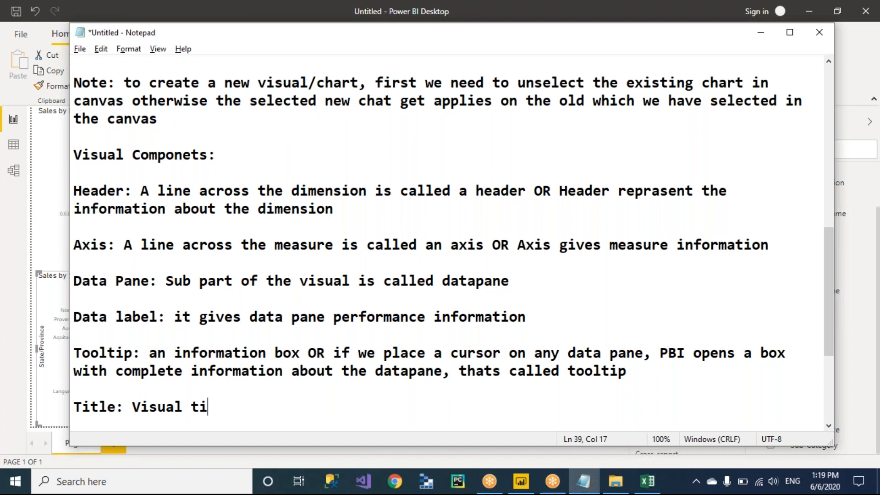
{"action": "type", "text": ", with t"}
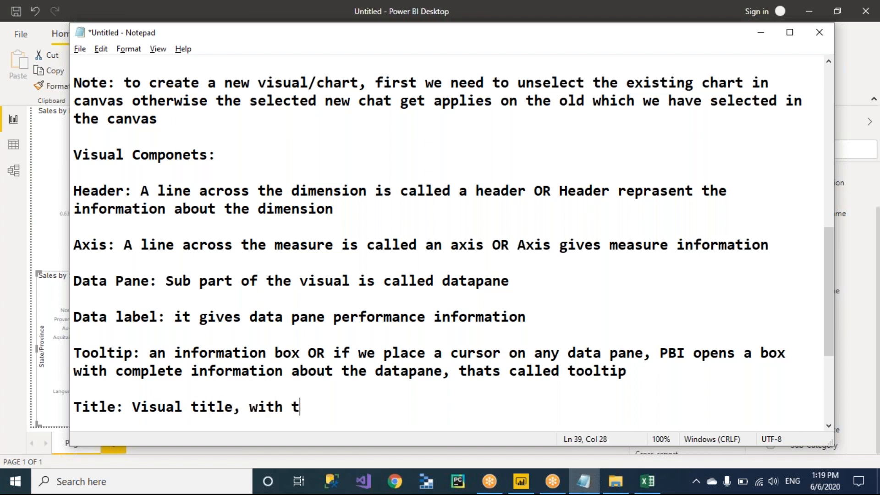
{"action": "type", "text": "he help "}
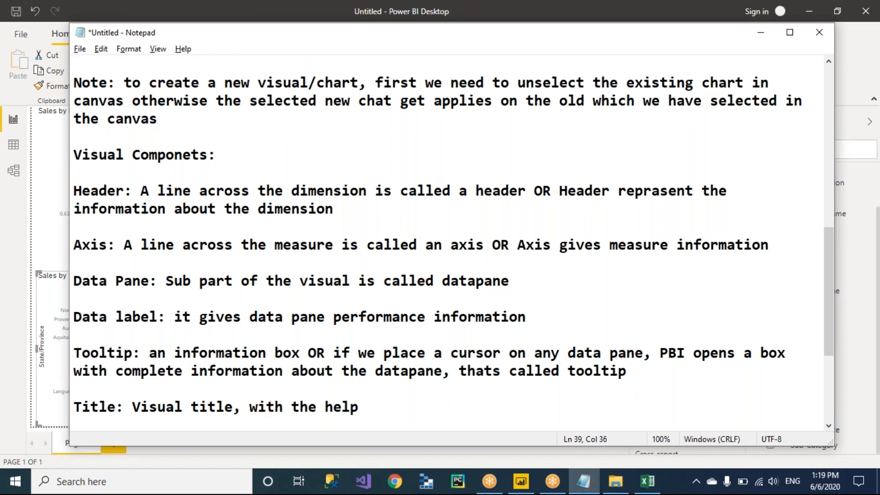
{"action": "type", "text": "of title"}
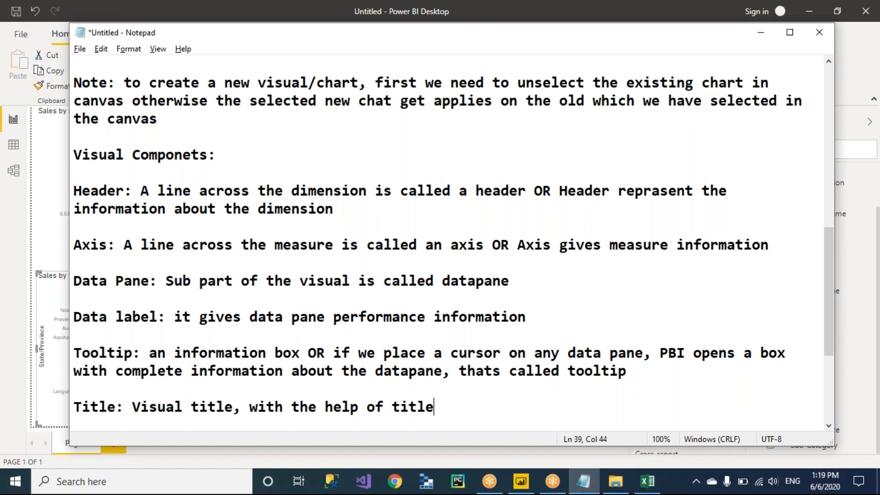
{"action": "type", "text": " user c"}
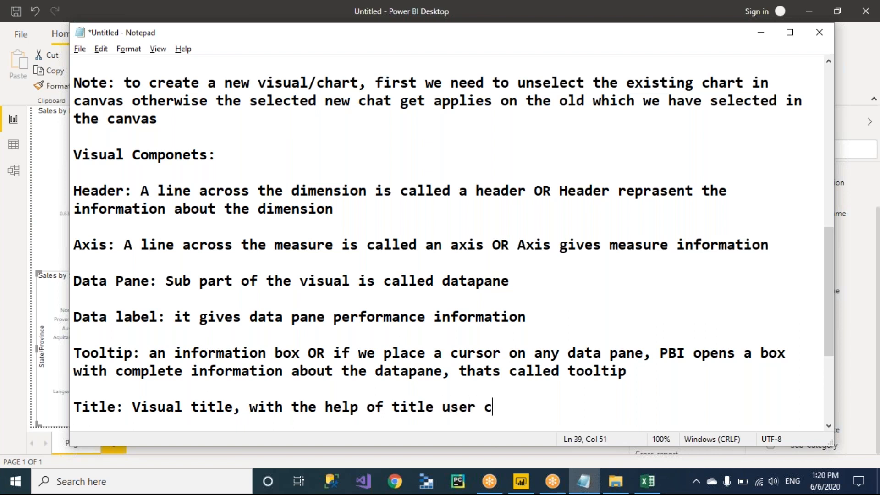
{"action": "type", "text": "an easily "}
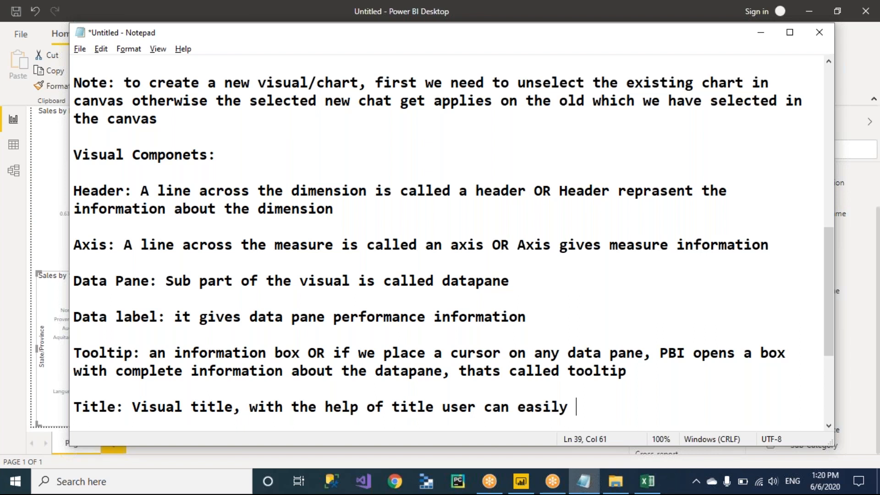
{"action": "type", "text": "identify "}
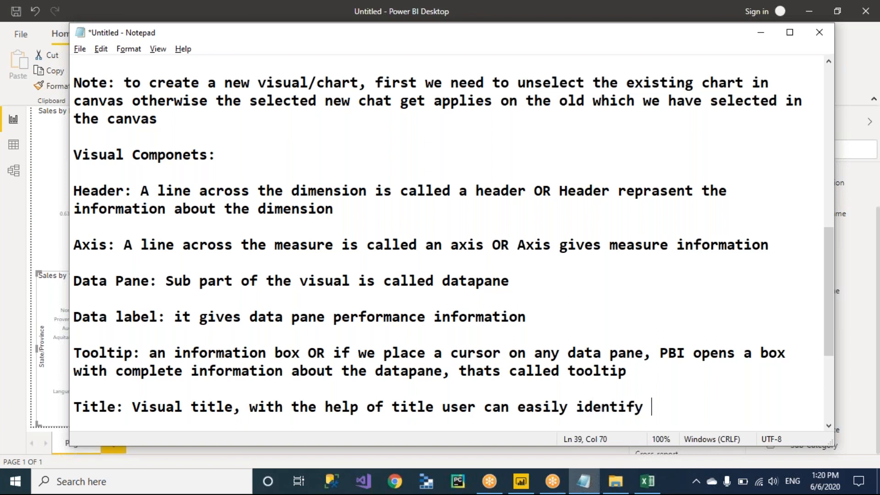
{"action": "type", "text": "what inform"}
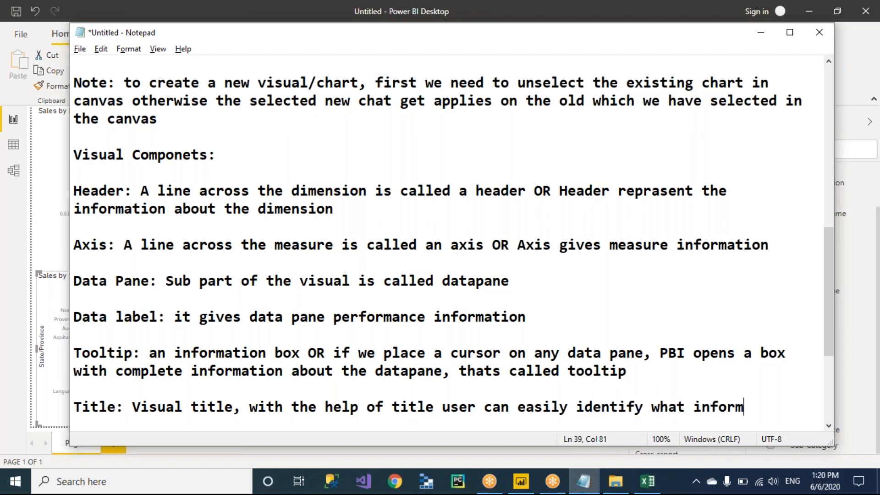
{"action": "type", "text": "ation we are"}
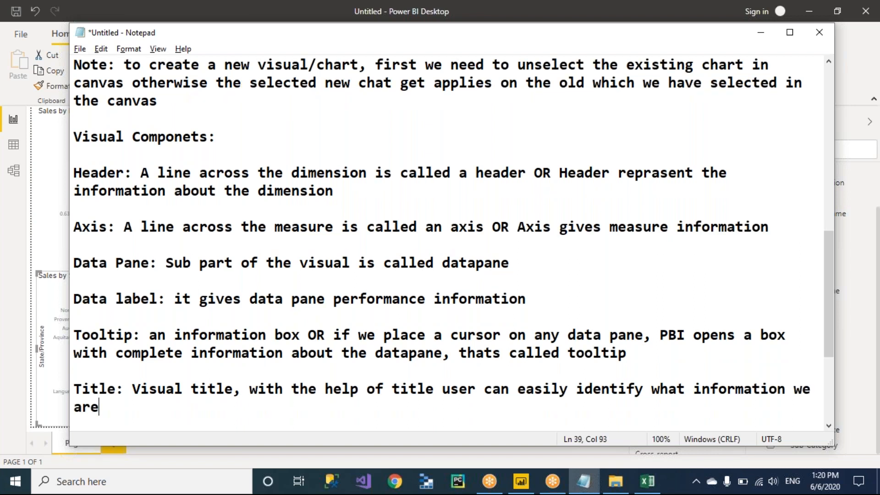
{"action": "type", "text": " showing in"}
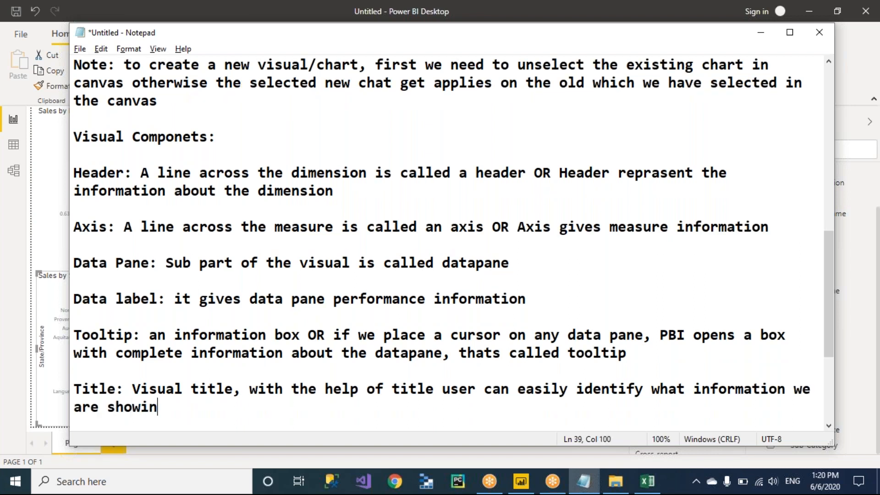
{"action": "type", "text": " avisual"}
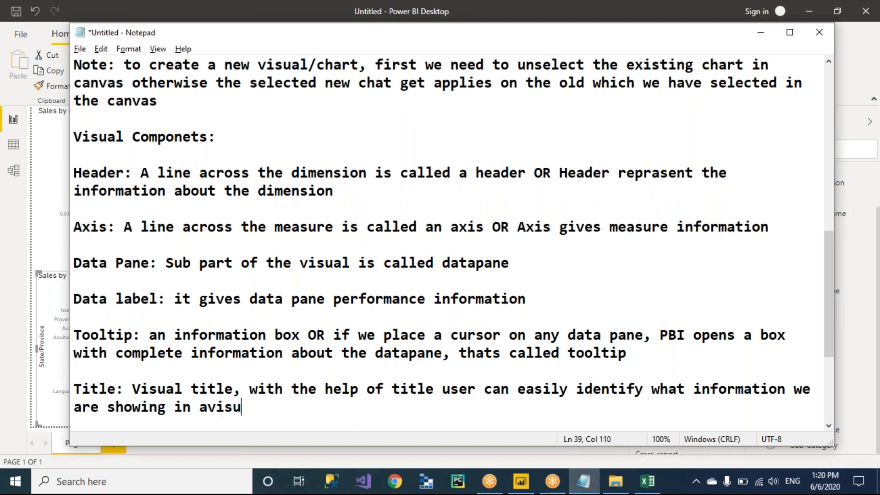
{"action": "key", "text": "Left"}
{"action": "key", "text": "Left"}
{"action": "key", "text": "Left"}
{"action": "key", "text": "Left"}
{"action": "key", "text": "Left"}
{"action": "key", "text": "Left"}
{"action": "key", "text": "Left"}
{"action": "key", "text": "Right"}
{"action": "key", "text": "End"}
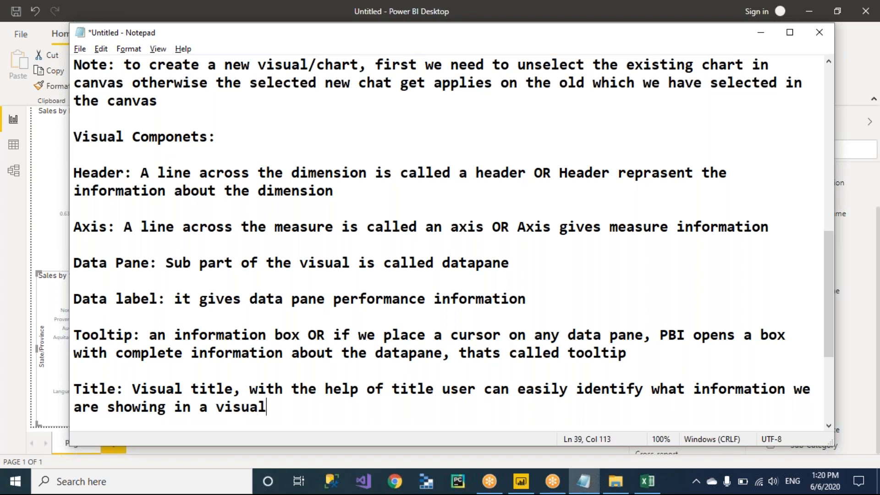
Add "Note: Components are not same across the visuals" below the Title note, and highlight the definitions from Axis through Title
{"action": "key", "text": "Return"}
{"action": "key", "text": "Return"}
{"action": "type", "text": "Not"}
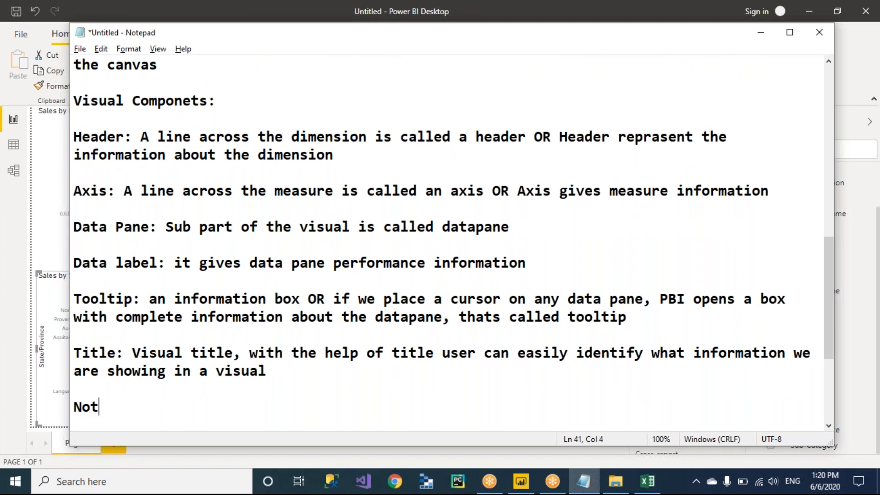
{"action": "type", "text": "e: Componet"}
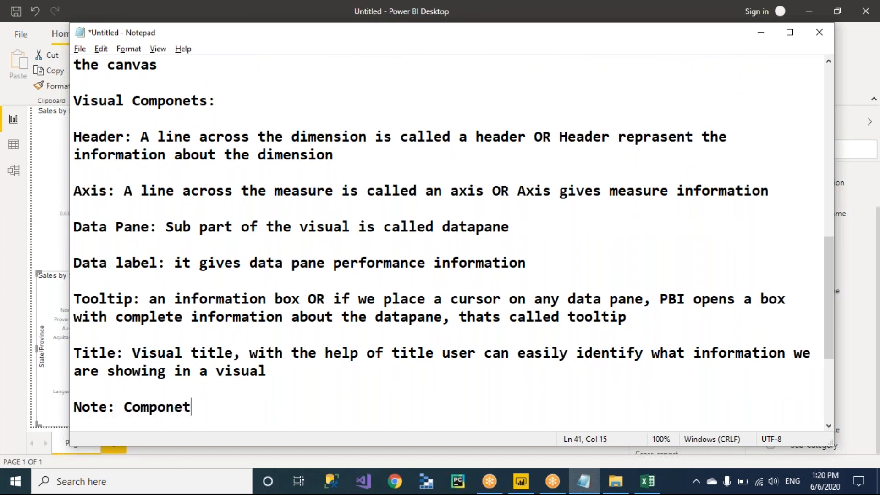
{"action": "key", "text": "BackSpace"}
{"action": "type", "text": "nts are not same "}
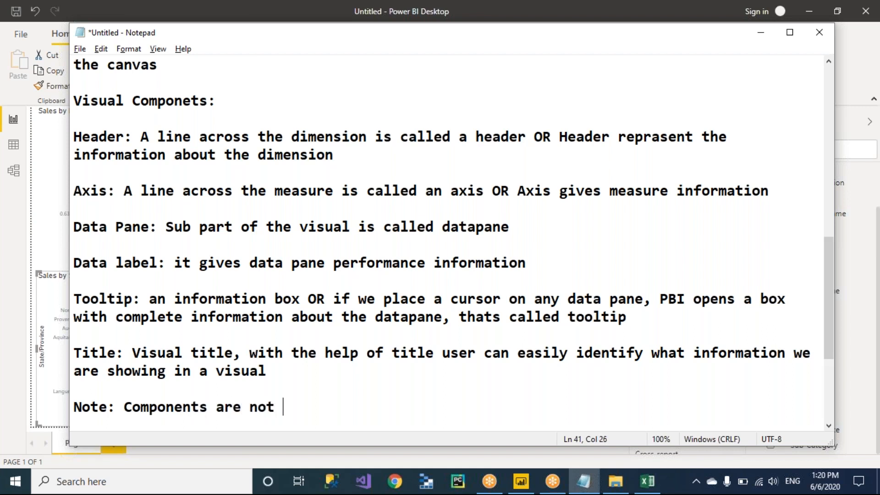
{"action": "type", "text": "ac"}
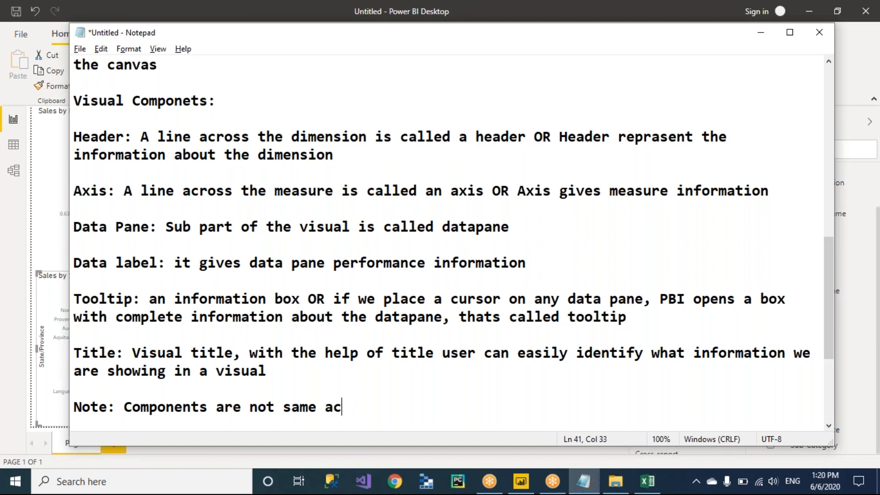
{"action": "type", "text": "ross the visuals"}
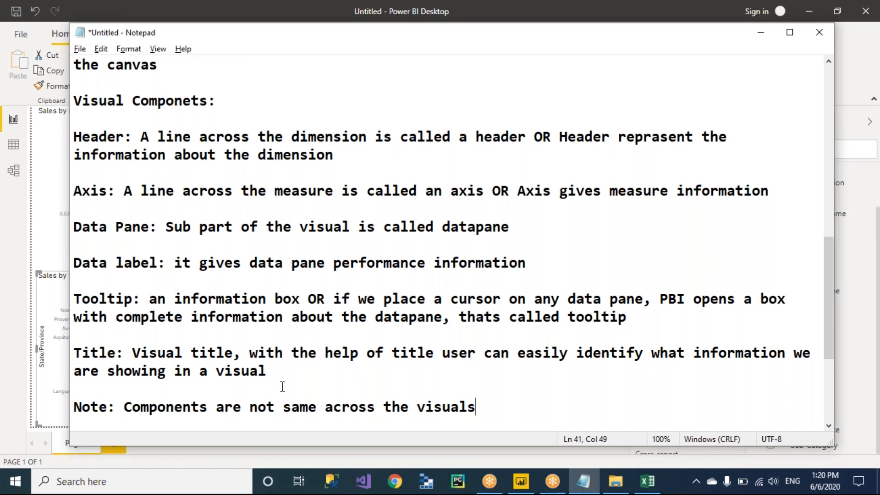
{"action": "left_click_drag", "start_coordinate": [266, 371], "coordinate": [75, 190]}
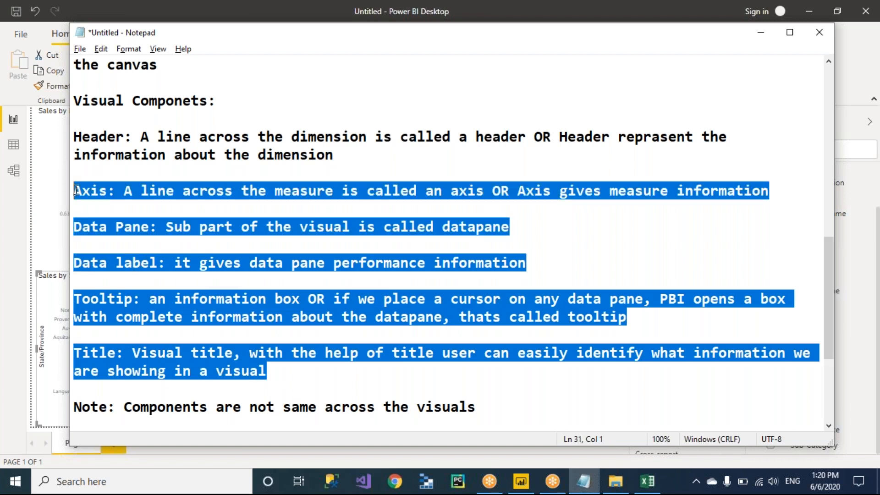
Review the Header, Axis, Data Pane, Data label, Tooltip and Title definitions by highlighting each entry in turn
{"action": "left_click", "coordinate": [280, 369]}
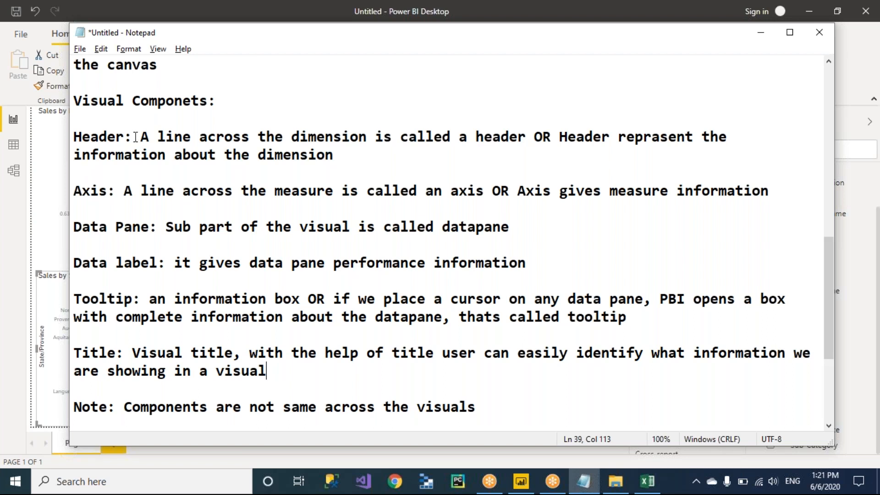
{"action": "left_click_drag", "start_coordinate": [133, 138], "coordinate": [89, 143]}
{"action": "left_click_drag", "start_coordinate": [116, 193], "coordinate": [90, 192]}
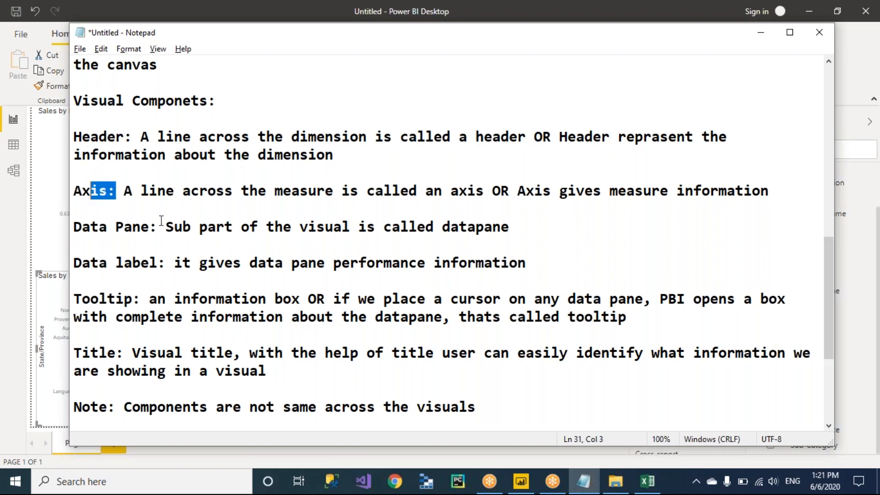
{"action": "left_click", "coordinate": [161, 227]}
{"action": "left_click_drag", "start_coordinate": [160, 227], "coordinate": [98, 228]}
{"action": "left_click_drag", "start_coordinate": [166, 263], "coordinate": [64, 280]}
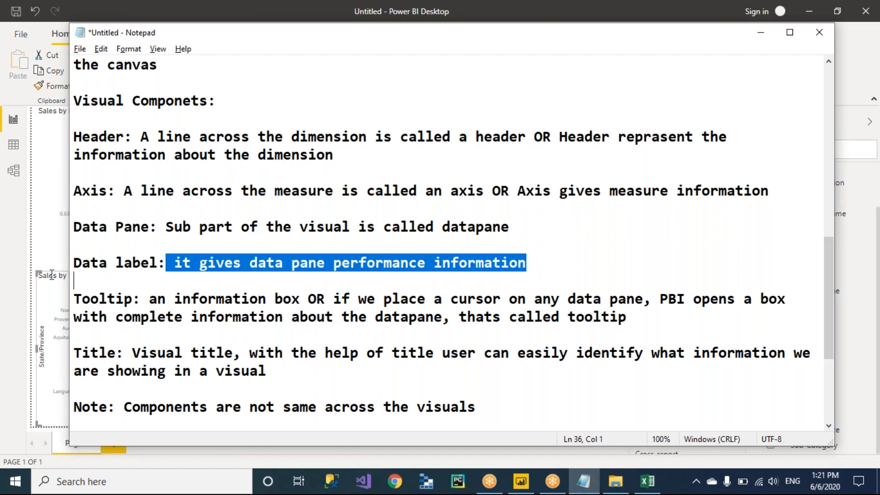
{"action": "left_click_drag", "start_coordinate": [140, 299], "coordinate": [82, 299]}
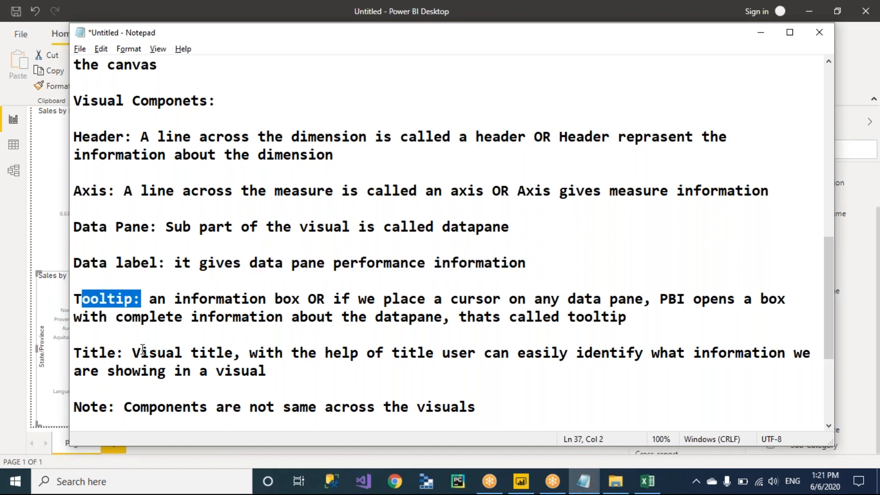
{"action": "left_click_drag", "start_coordinate": [123, 353], "coordinate": [73, 371]}
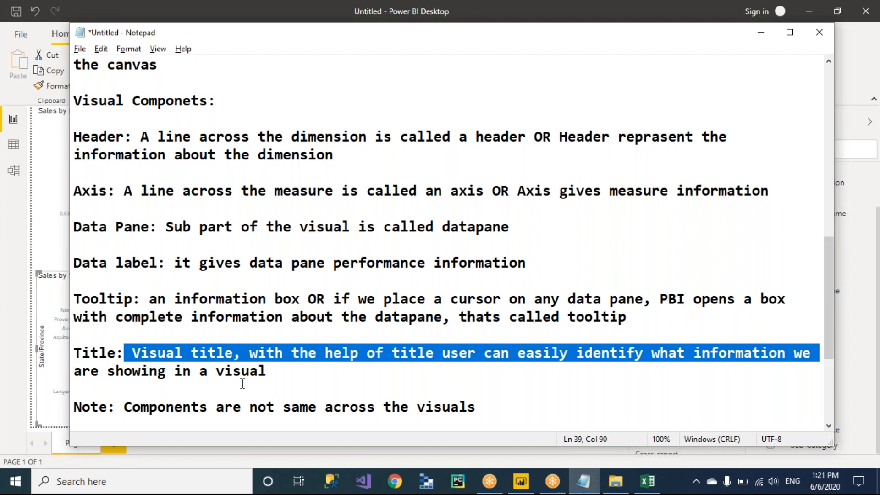
{"action": "left_click", "coordinate": [305, 382]}
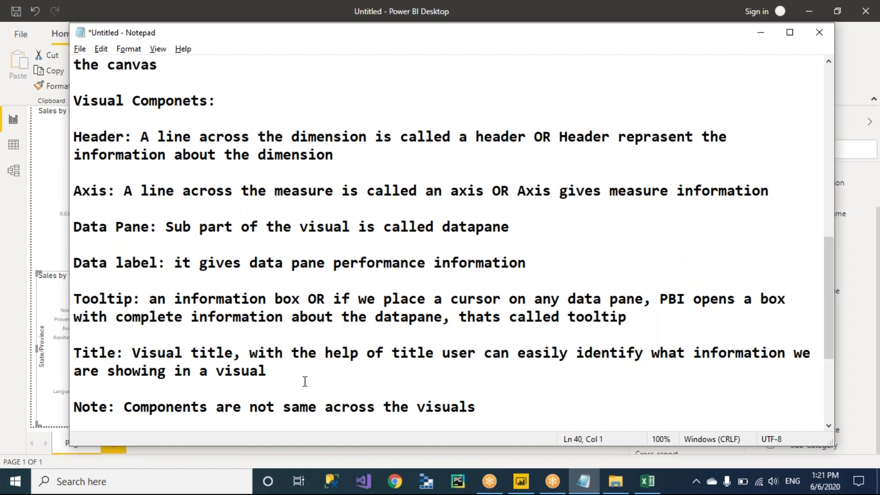
Switch to the Power BI Desktop report to examine the sales charts against the component definitions, and return to the Notepad notes
{"action": "key", "text": "alt+Tab"}
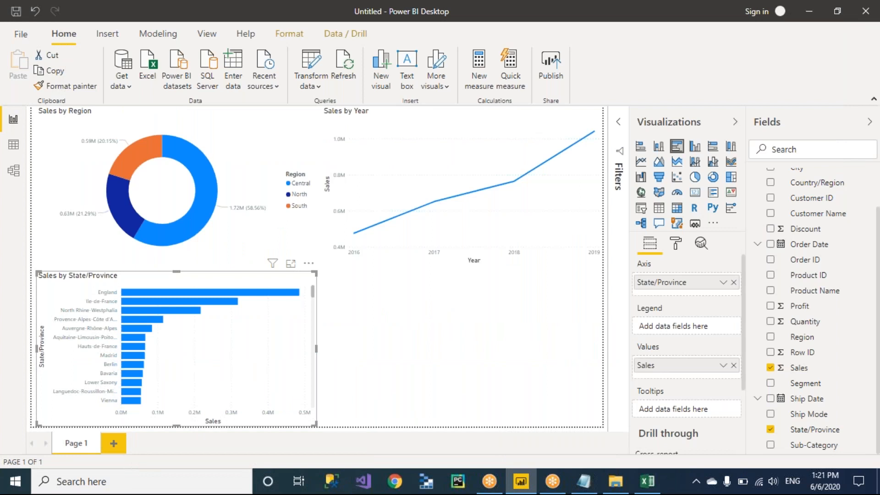
{"action": "key", "text": "alt+Tab"}
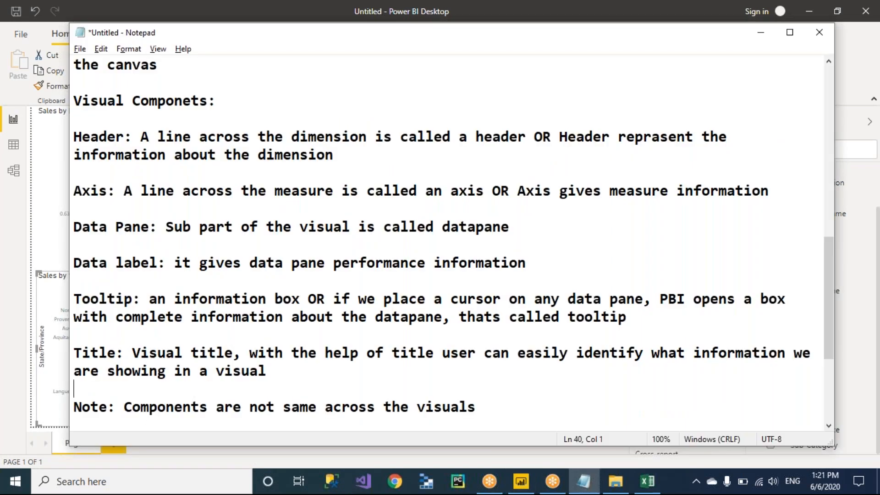
{"action": "key", "text": "alt+Tab"}
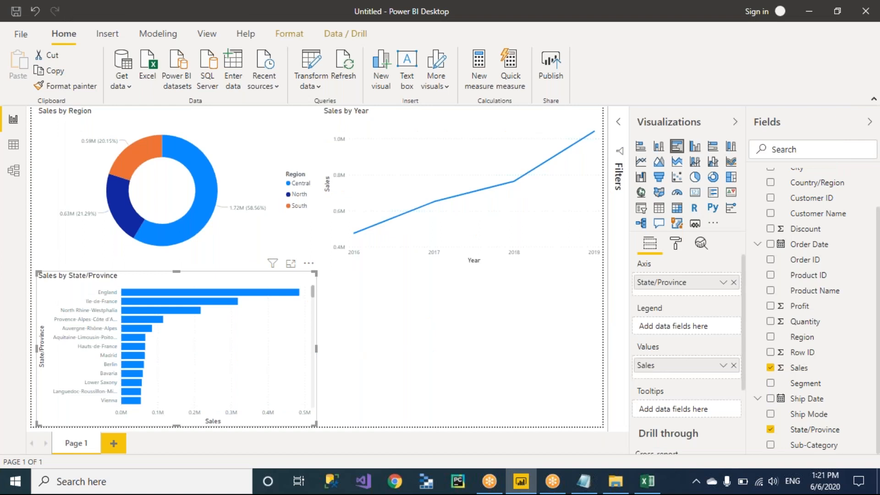
{"action": "key", "text": "alt+Tab"}
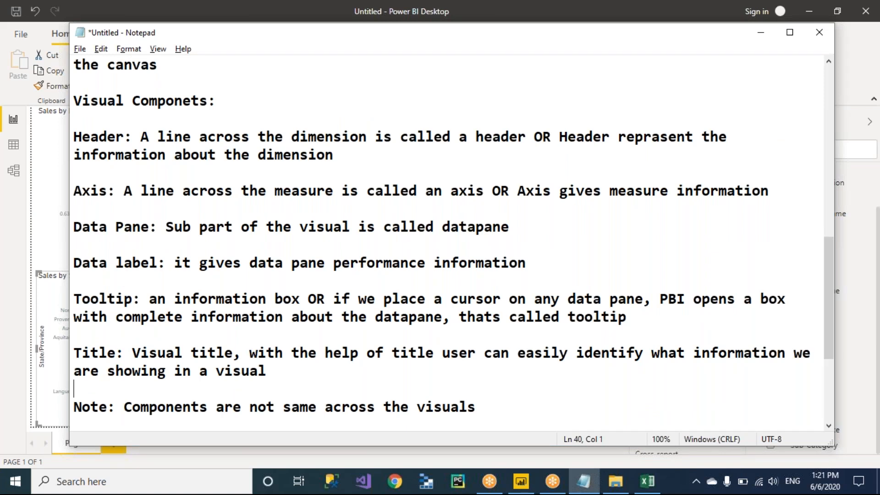
Review the notes from the beginning, highlighting the String, Date and Integer icon rules, and read through to the visual component definitions
{"action": "scroll", "coordinate": [225, 288], "scroll_direction": "up", "scroll_amount": 9}
{"action": "left_click_drag", "start_coordinate": [573, 173], "coordinate": [68, 143]}
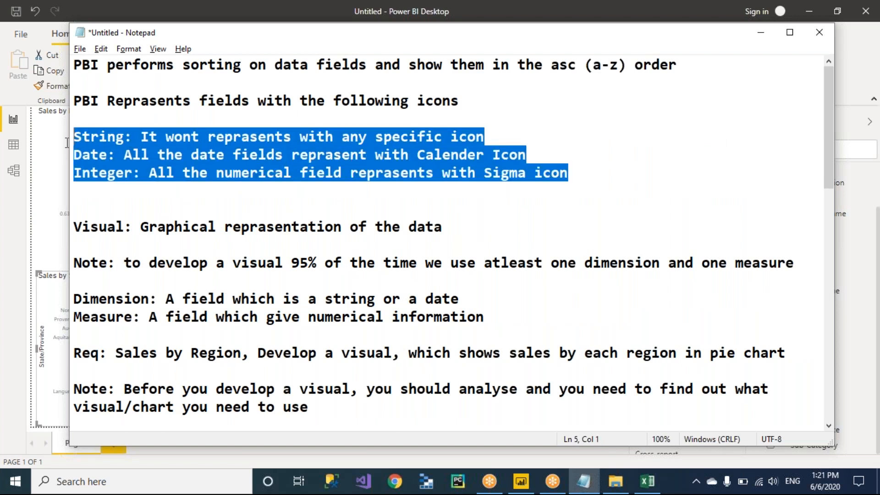
{"action": "scroll", "coordinate": [368, 244], "scroll_direction": "down", "scroll_amount": 2}
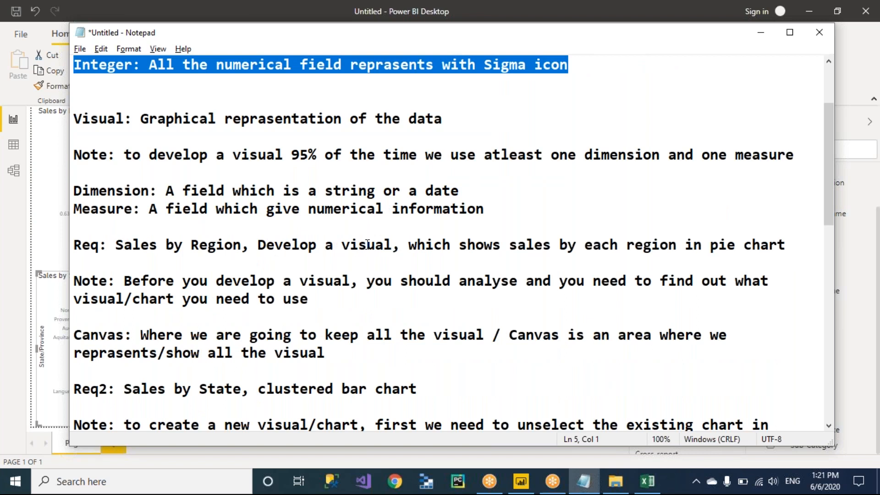
{"action": "scroll", "coordinate": [368, 245], "scroll_direction": "down", "scroll_amount": 4}
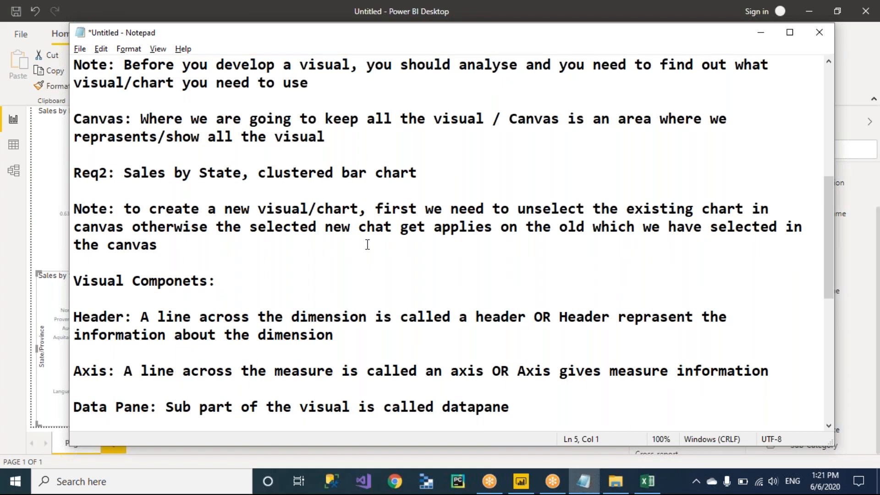
{"action": "scroll", "coordinate": [367, 244], "scroll_direction": "down", "scroll_amount": 5}
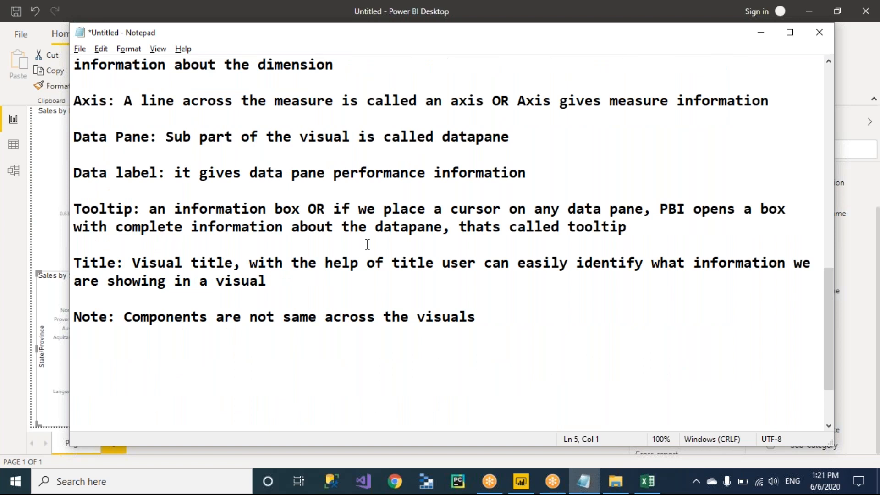
{"action": "scroll", "coordinate": [490, 297], "scroll_direction": "up", "scroll_amount": 2}
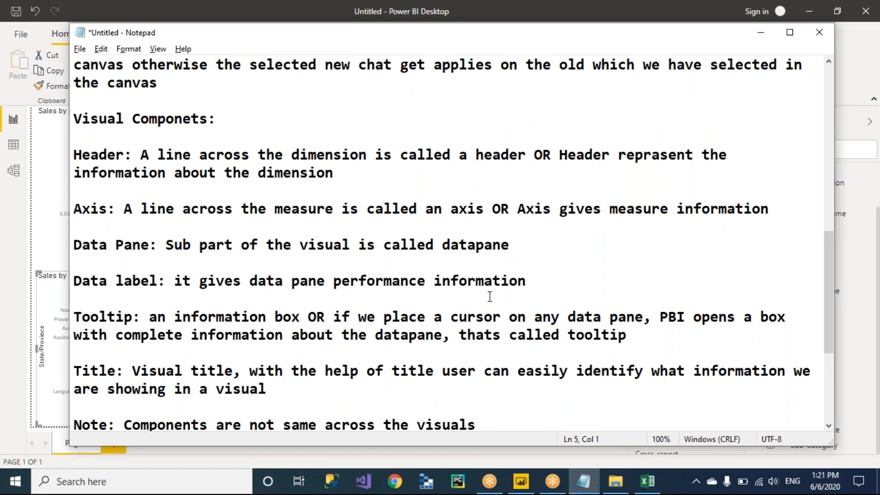
{"action": "left_click", "coordinate": [647, 20]}
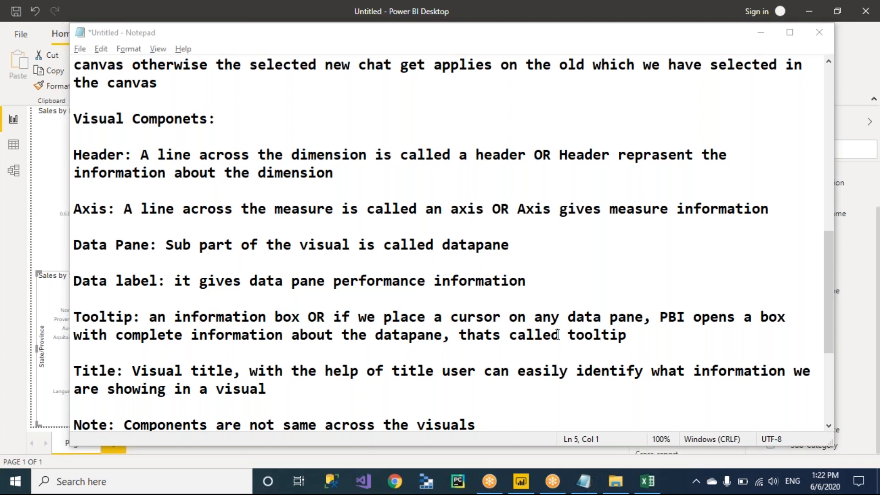
Save the notes as a text document named Class_2 in the PBI_Class folder on the Desktop
{"action": "left_click", "coordinate": [500, 398]}
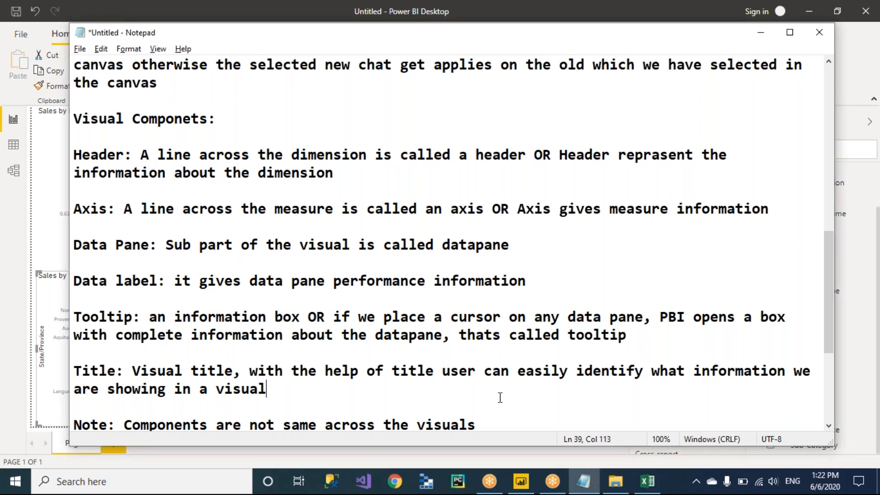
{"action": "key", "text": "ctrl+s"}
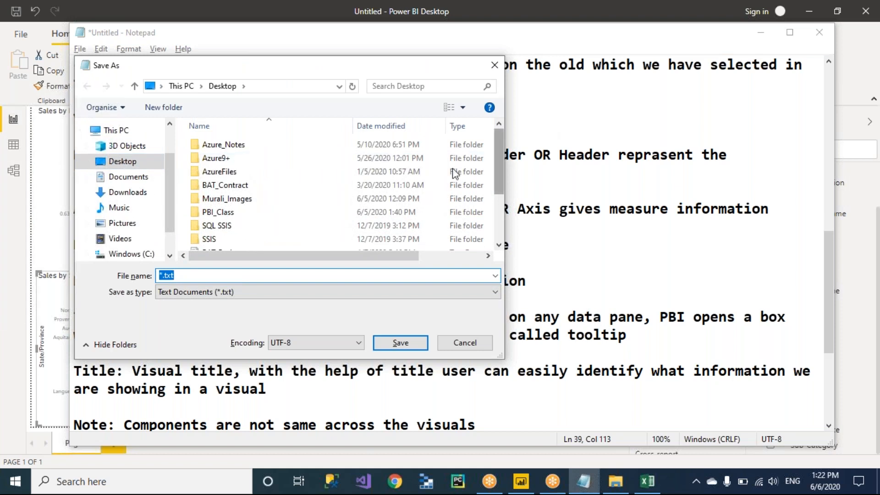
{"action": "double_click", "coordinate": [250, 213]}
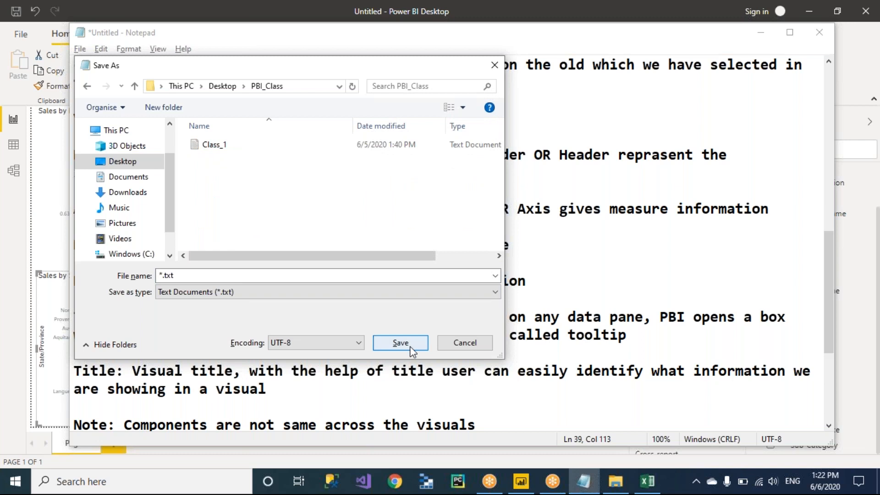
{"action": "left_click", "coordinate": [208, 276]}
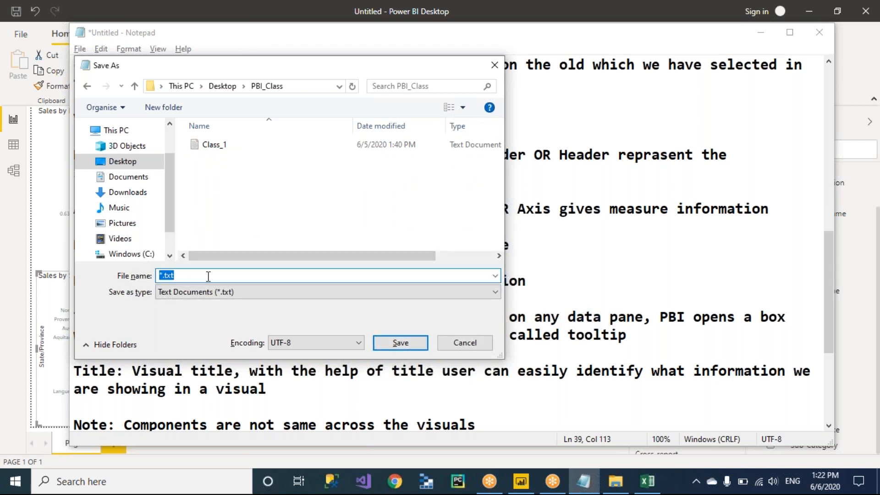
{"action": "type", "text": "Class_2"}
{"action": "left_click", "coordinate": [390, 345]}
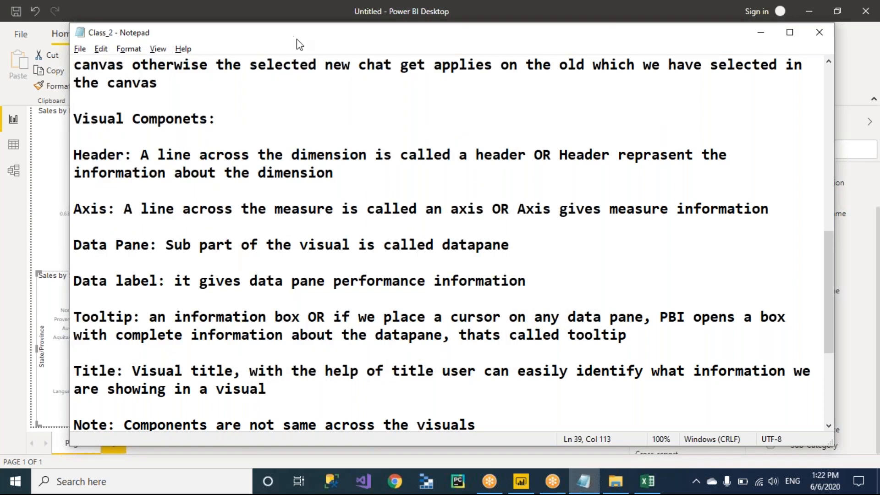
Move the Class_2 notes window lower over the report and return to the beginning of the notes
{"action": "left_click_drag", "start_coordinate": [296, 39], "coordinate": [259, 114]}
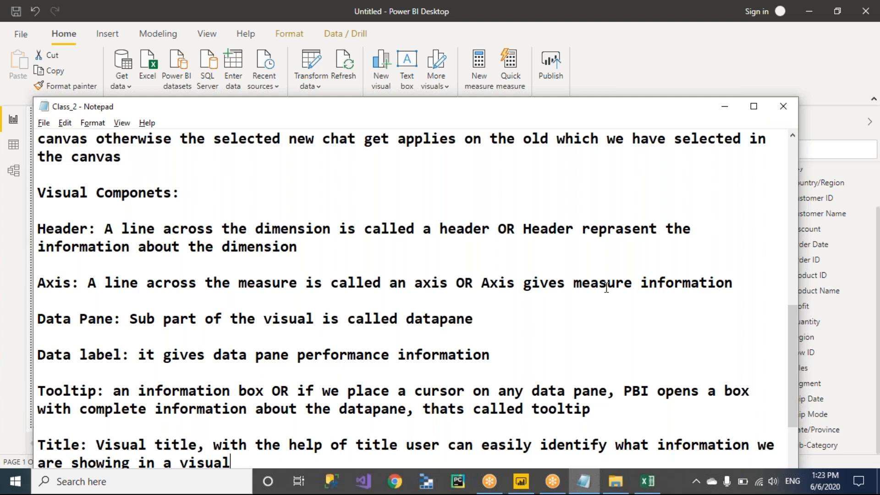
{"action": "scroll", "coordinate": [606, 288], "scroll_direction": "up", "scroll_amount": 9}
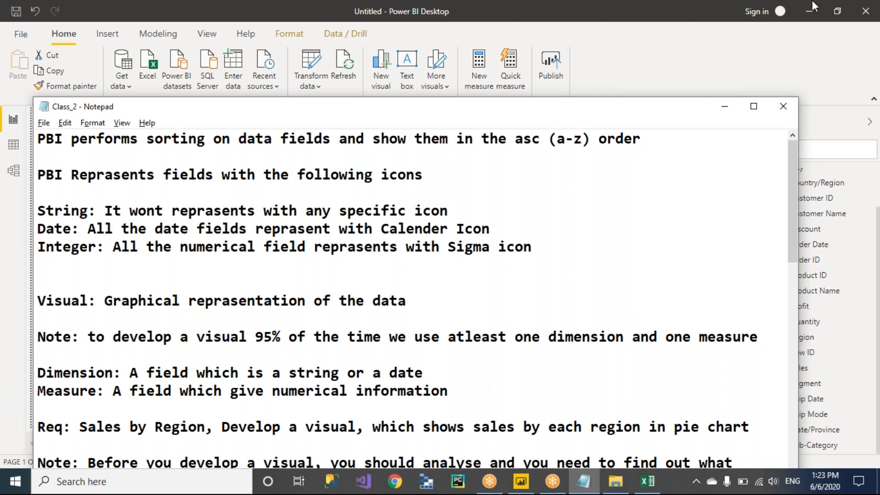
{"action": "left_click", "coordinate": [805, 31]}
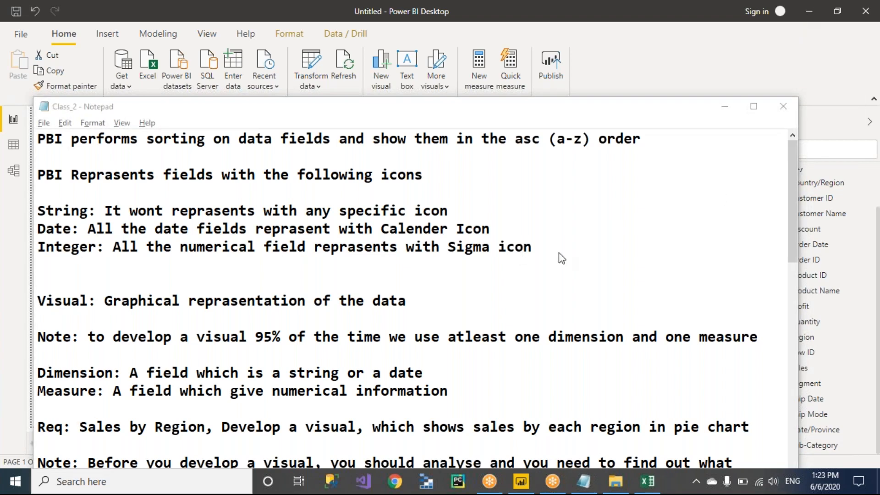